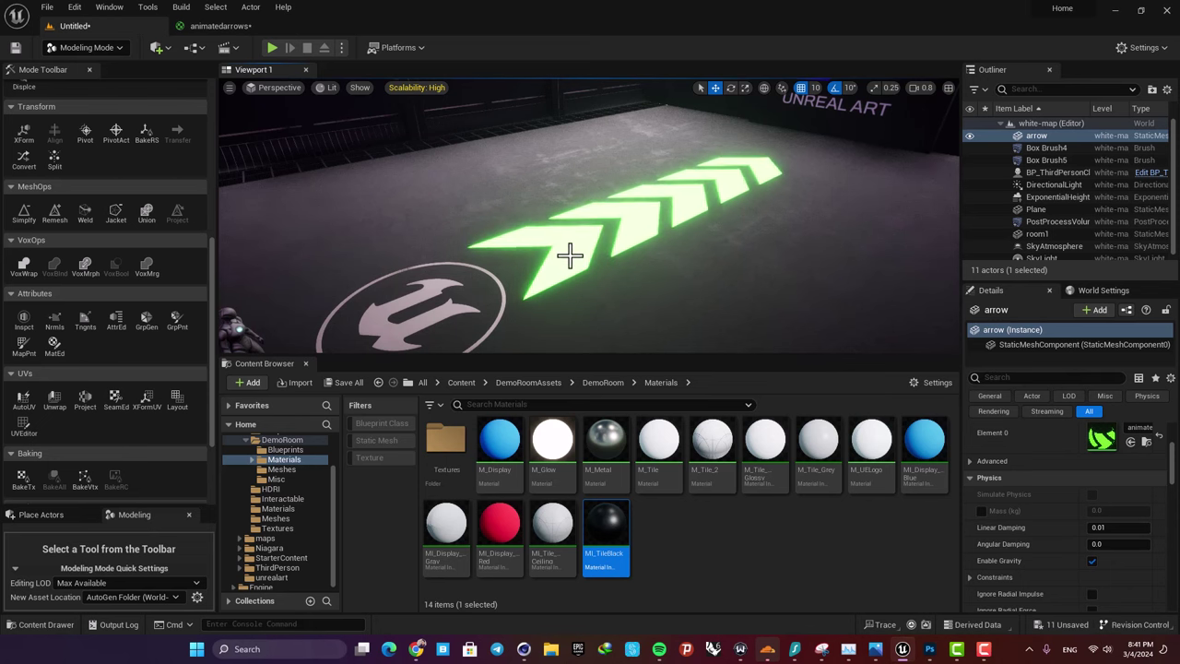
Step: Examine the glowing arrow strip in the level and the node setup of the animatedarrows material
{"action": "mouse_move", "coordinate": [545, 283]}
{"action": "right_mouse_down"}
{"action": "mouse_move", "coordinate": [573, 276]}
{"action": "mouse_move", "coordinate": [544, 283]}
{"action": "right_mouse_up"}
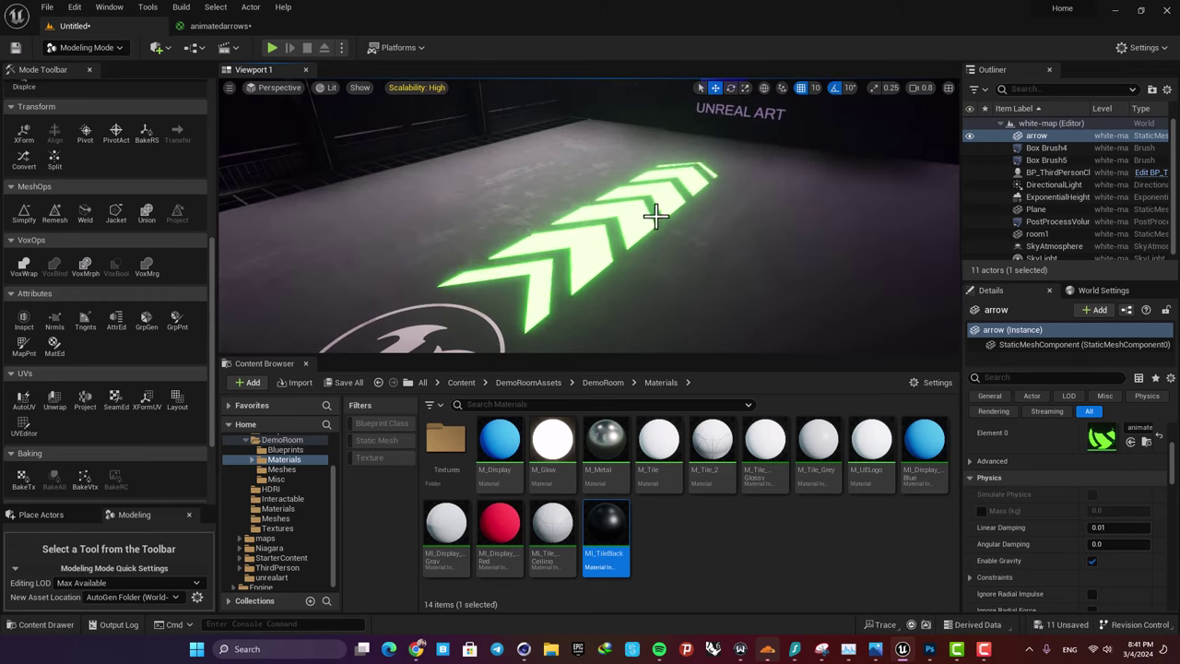
{"action": "right_click_drag", "start_coordinate": [636, 238], "coordinate": [642, 201]}
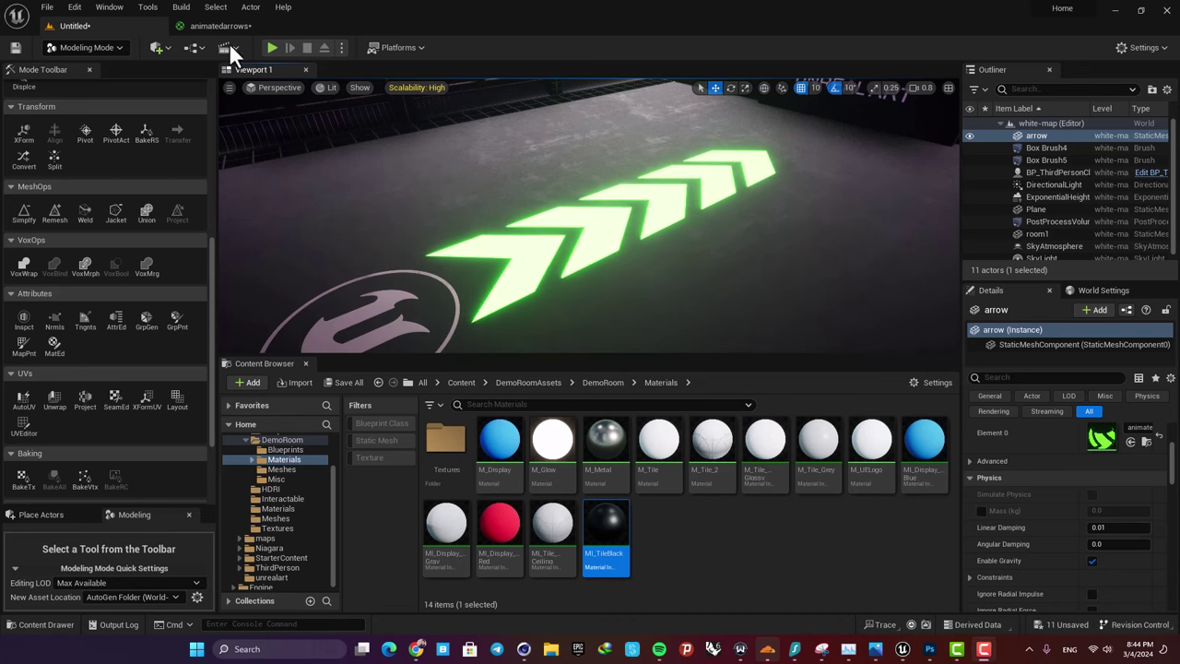
{"action": "left_click", "coordinate": [208, 27]}
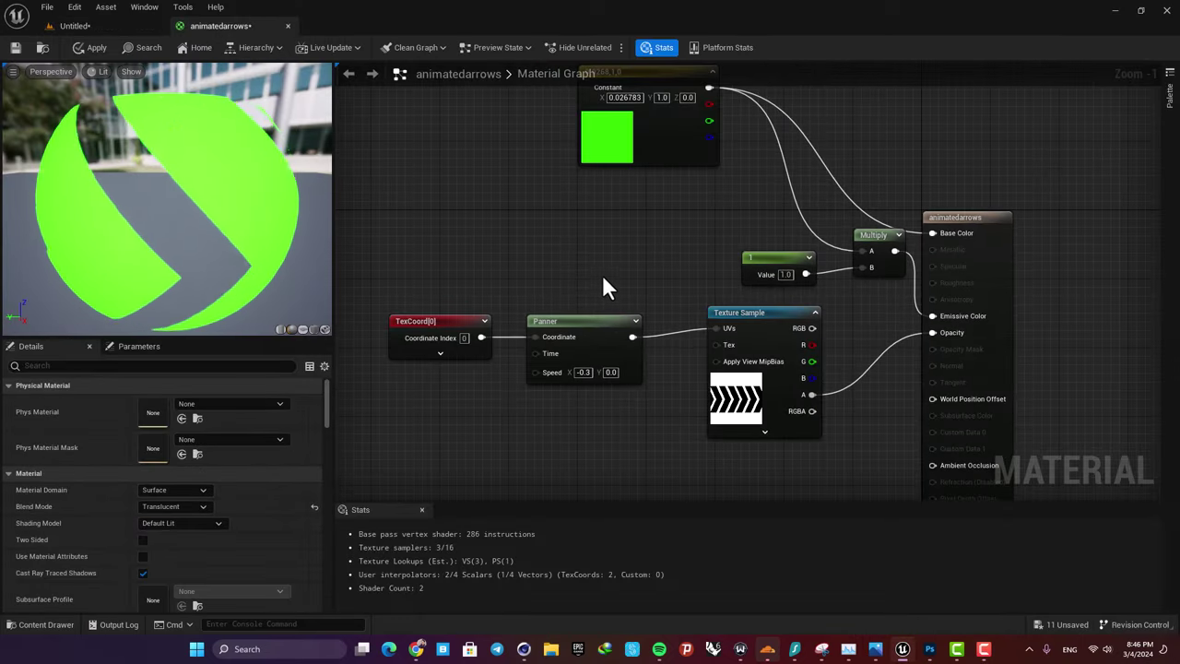
{"action": "left_click", "coordinate": [120, 27]}
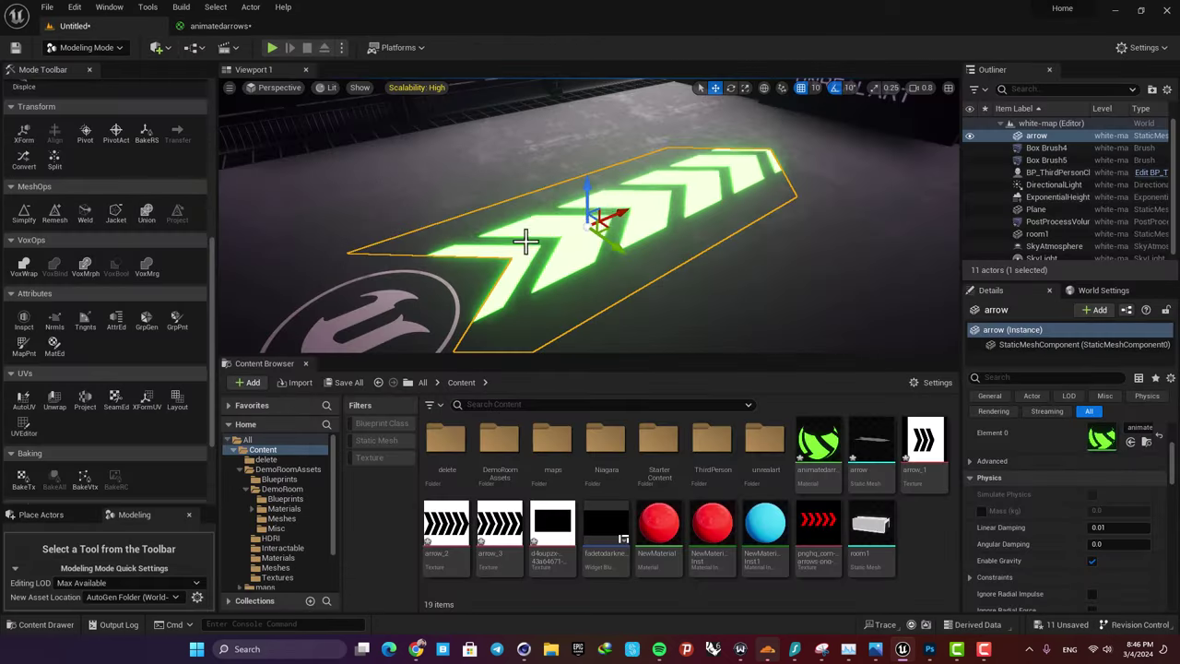
Step: Create a new material named animatedarrow2 in the Content folder and open it for editing
{"action": "right_click", "coordinate": [914, 512]}
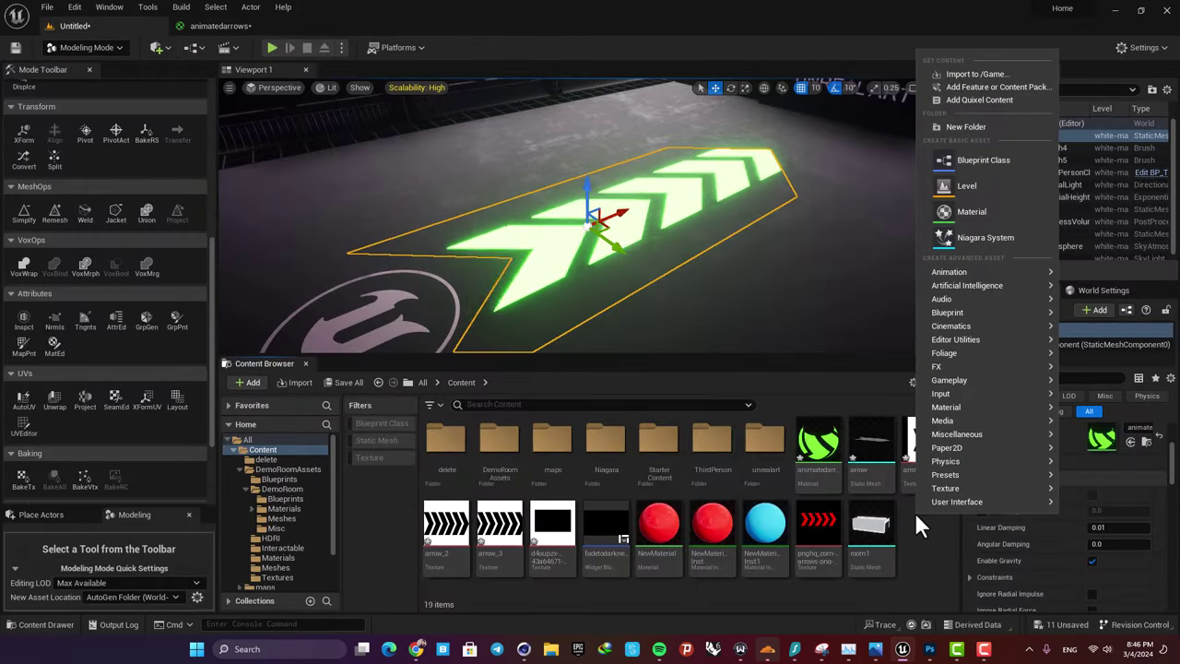
{"action": "left_click", "coordinate": [973, 212]}
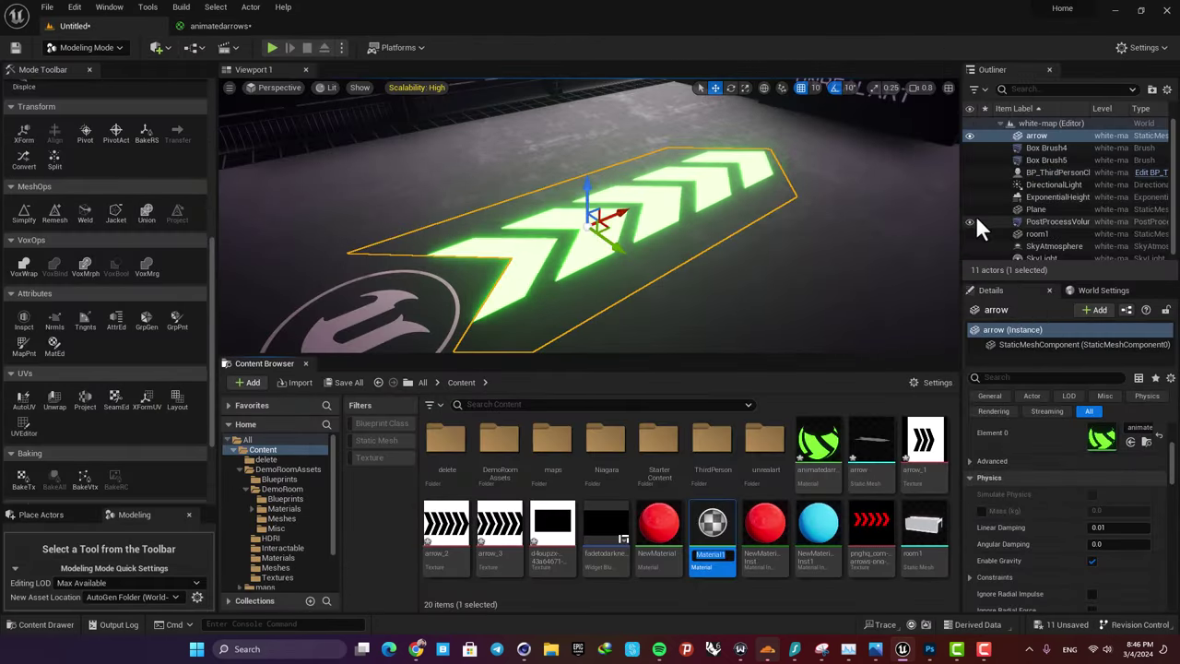
{"action": "type", "text": "a"}
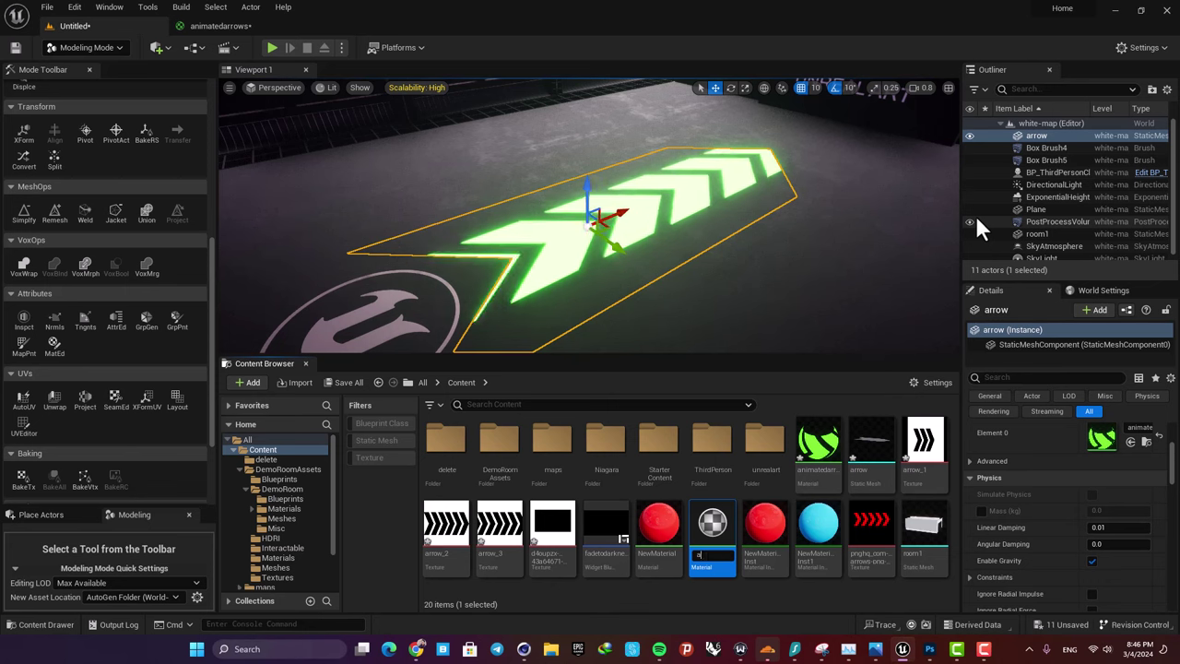
{"action": "type", "text": "nimated ar"}
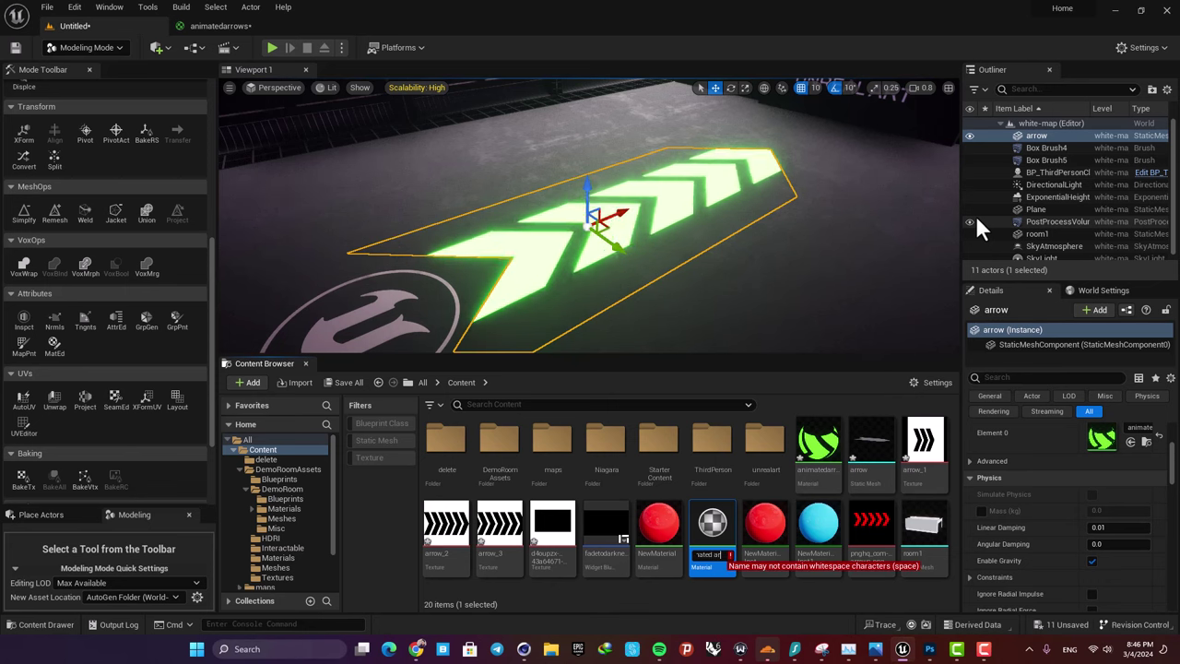
{"action": "key", "text": "BackSpace"}
{"action": "key", "text": "BackSpace"}
{"action": "key", "text": "BackSpace"}
{"action": "type", "text": "arrow"}
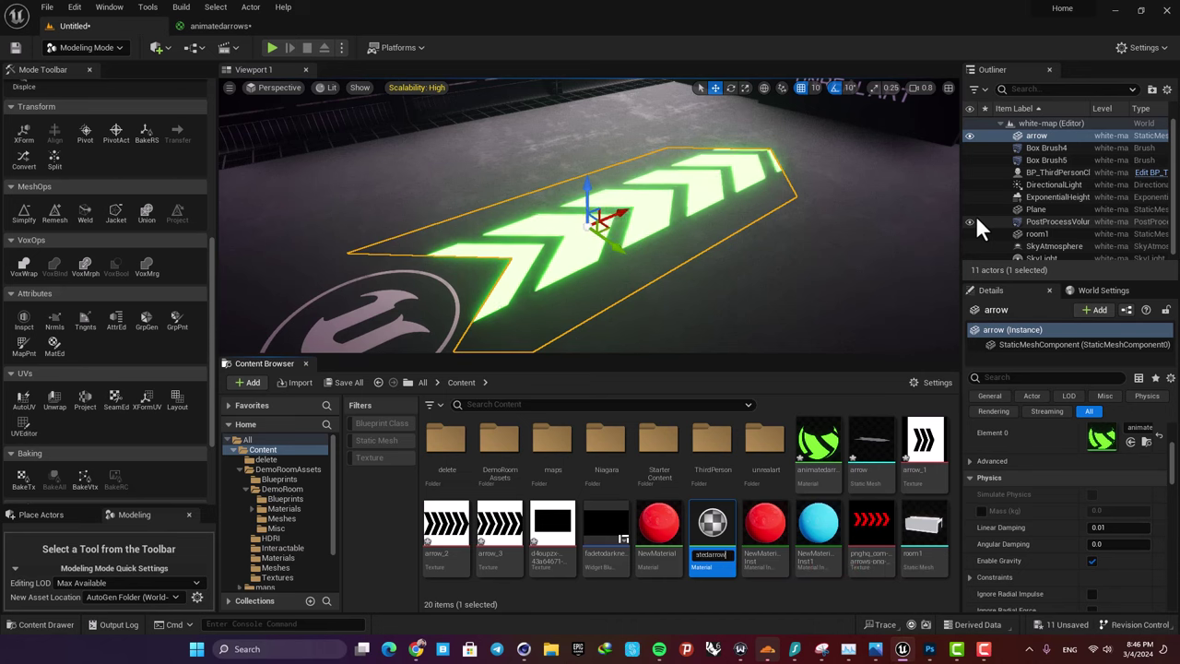
{"action": "type", "text": "2"}
{"action": "key", "text": "Return"}
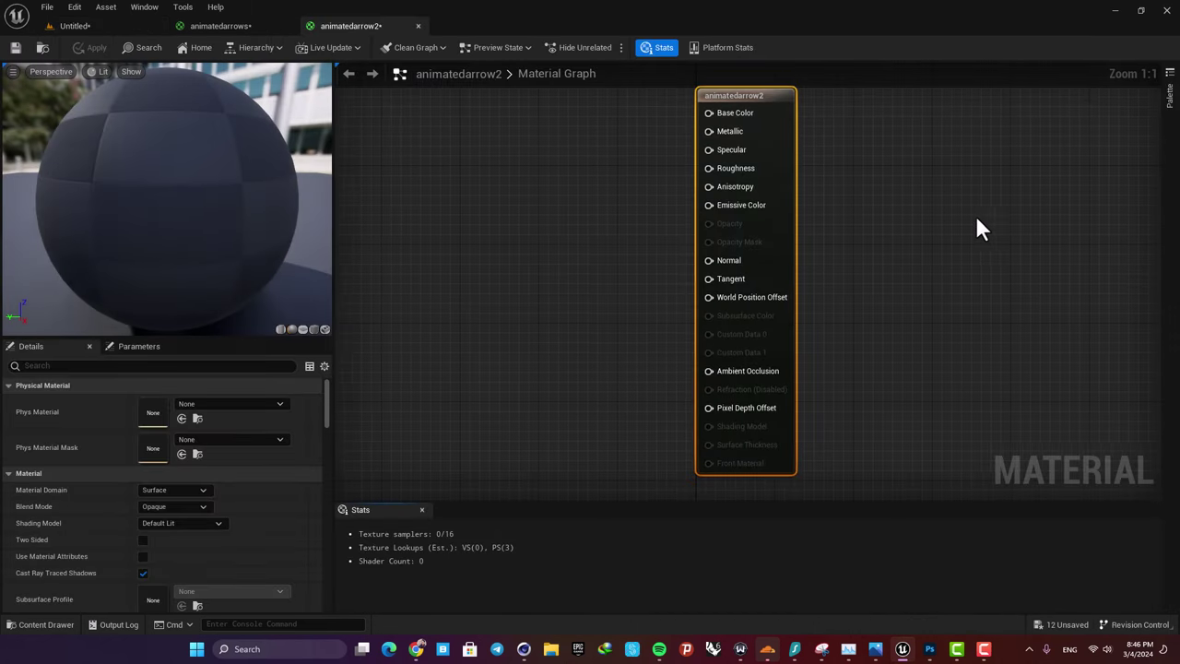
Step: Set the Blend Mode of the animatedarrow2 material to Translucent
{"action": "left_click", "coordinate": [456, 352]}
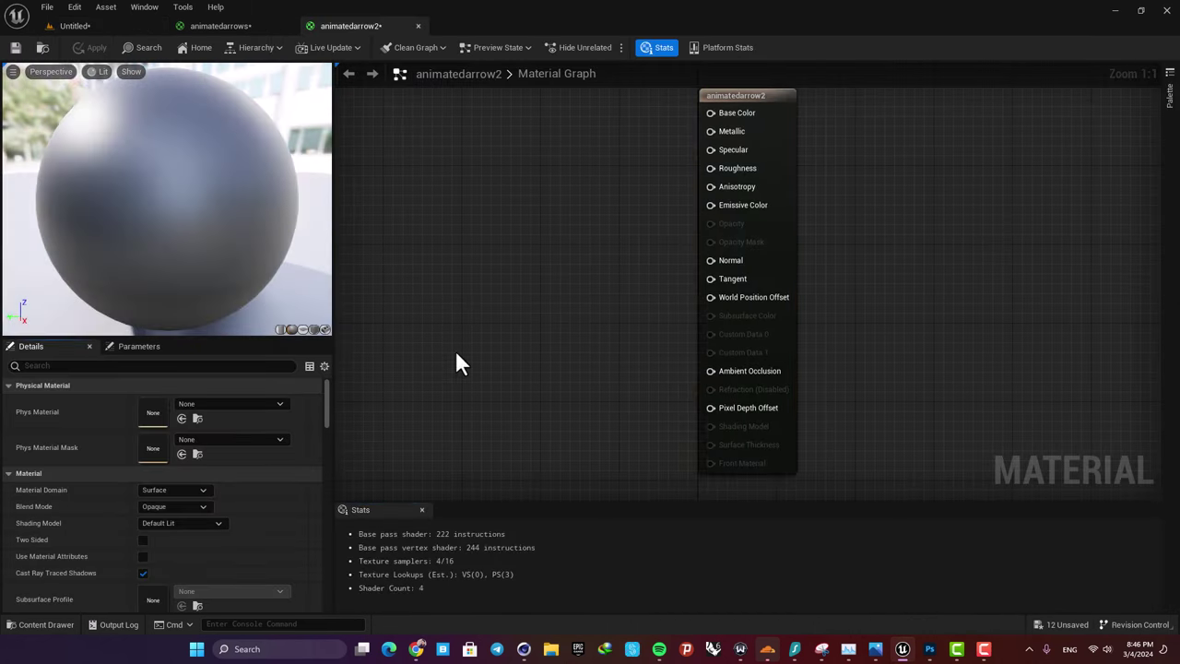
{"action": "left_click", "coordinate": [190, 504]}
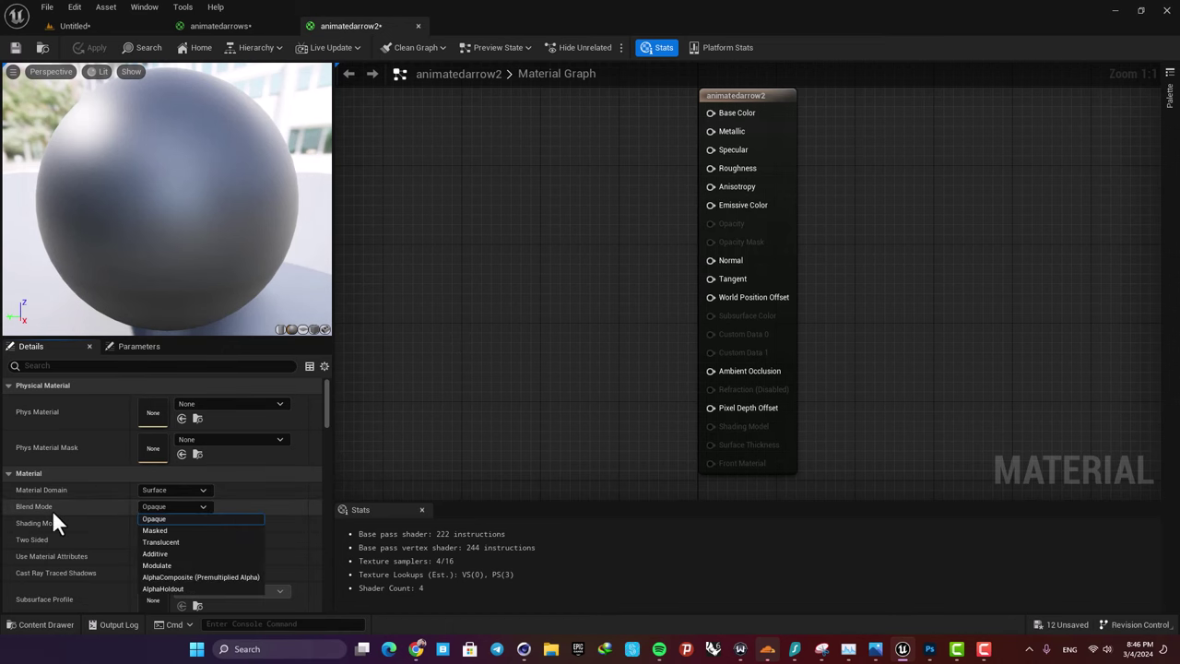
{"action": "left_click", "coordinate": [182, 542]}
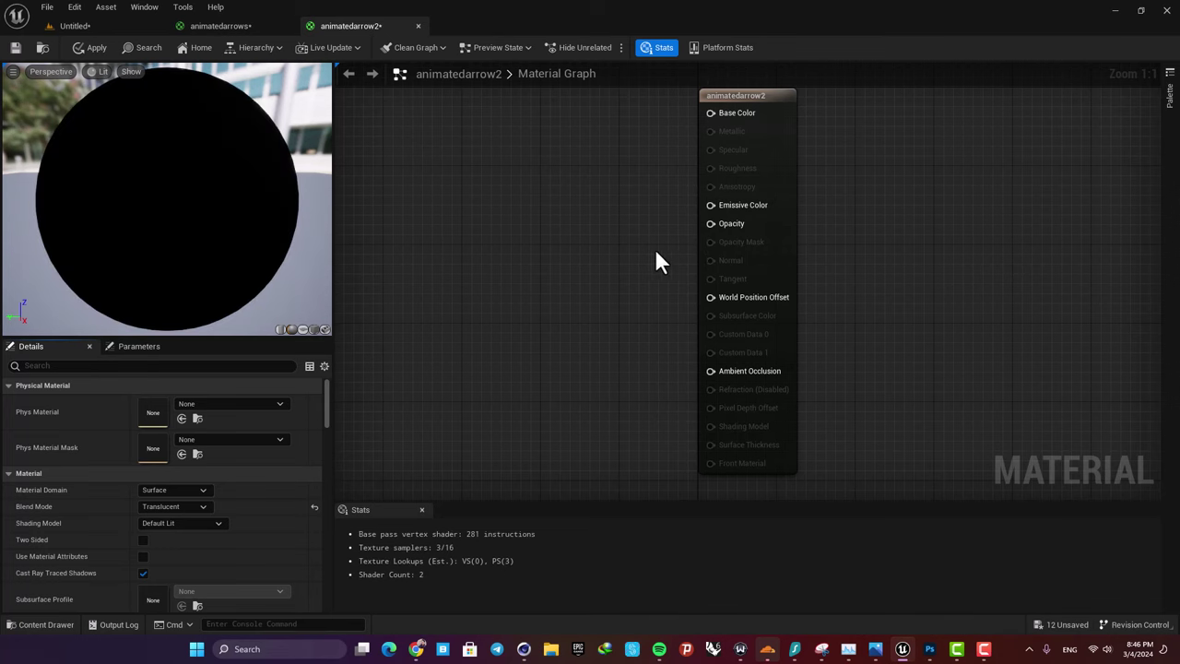
{"action": "mouse_move", "coordinate": [623, 241]}
{"action": "right_mouse_down"}
{"action": "mouse_move", "coordinate": [611, 308]}
{"action": "mouse_move", "coordinate": [628, 251]}
{"action": "right_mouse_up"}
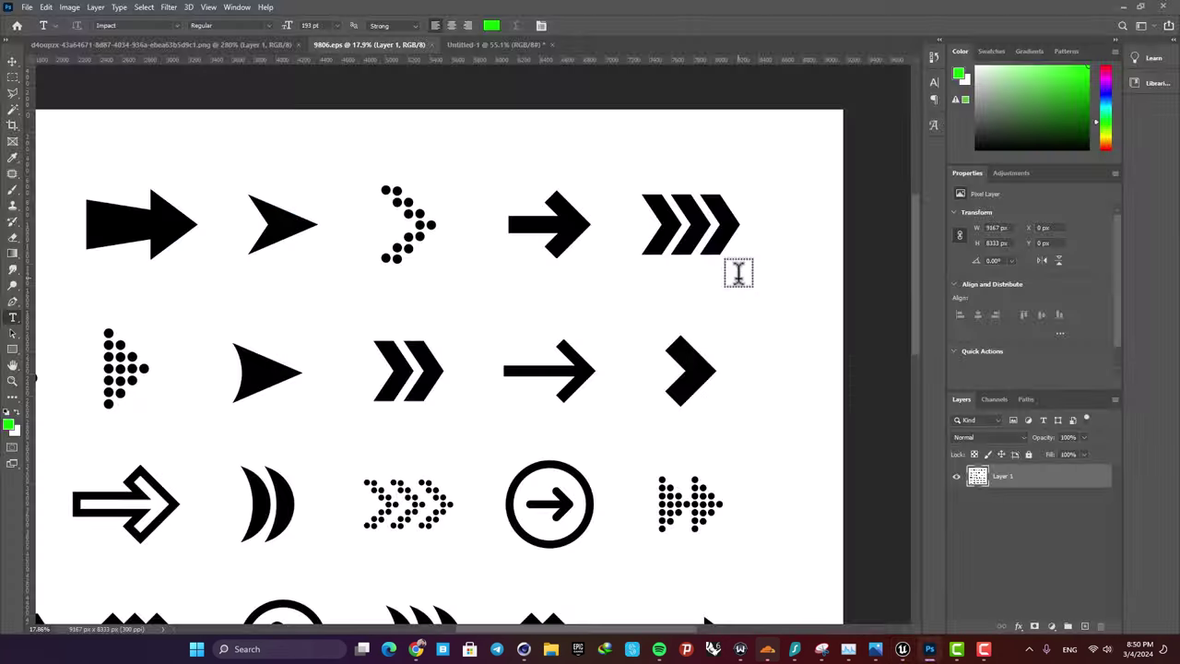
Step: In Photoshop, select the solid triple-chevron arrow in 9806.eps with a rectangular marquee of about 1523 by 1121 px
{"action": "scroll", "coordinate": [574, 298], "scroll_direction": "down", "scroll_amount": 2}
{"action": "scroll", "coordinate": [553, 304], "scroll_direction": "down", "scroll_amount": 1}
{"action": "scroll", "coordinate": [451, 328], "scroll_direction": "right", "scroll_amount": 1, "text": "ctrl"}
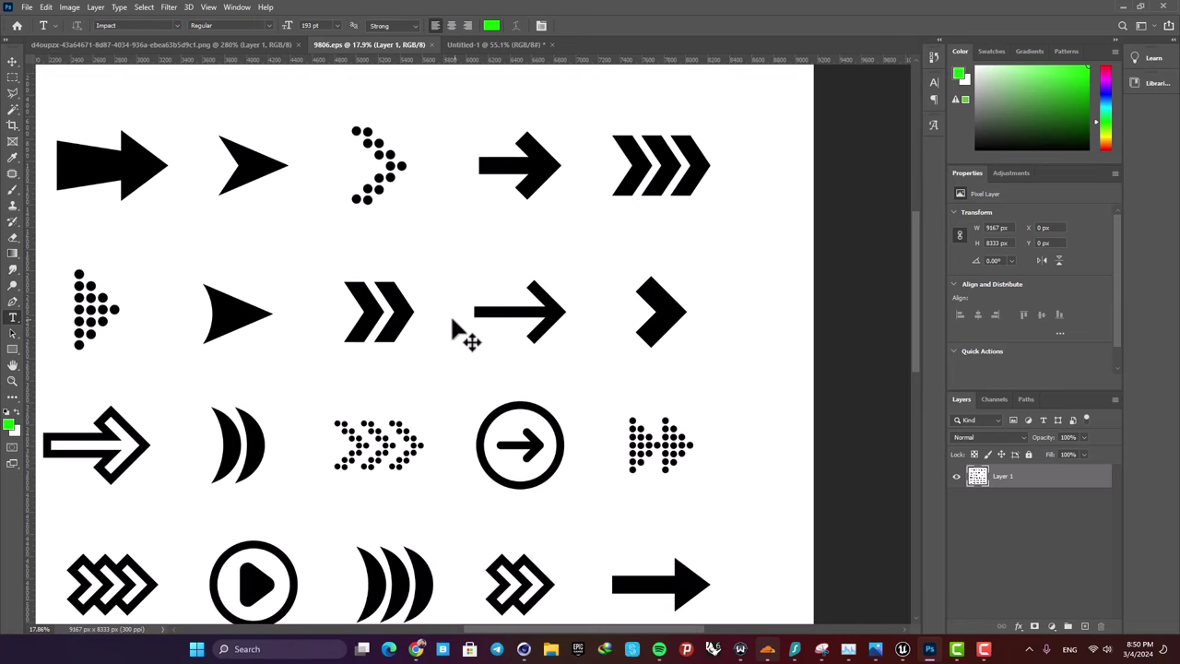
{"action": "scroll", "coordinate": [451, 327], "scroll_direction": "right", "scroll_amount": 2, "text": "ctrl"}
{"action": "scroll", "coordinate": [430, 316], "scroll_direction": "down", "scroll_amount": 3, "text": "alt"}
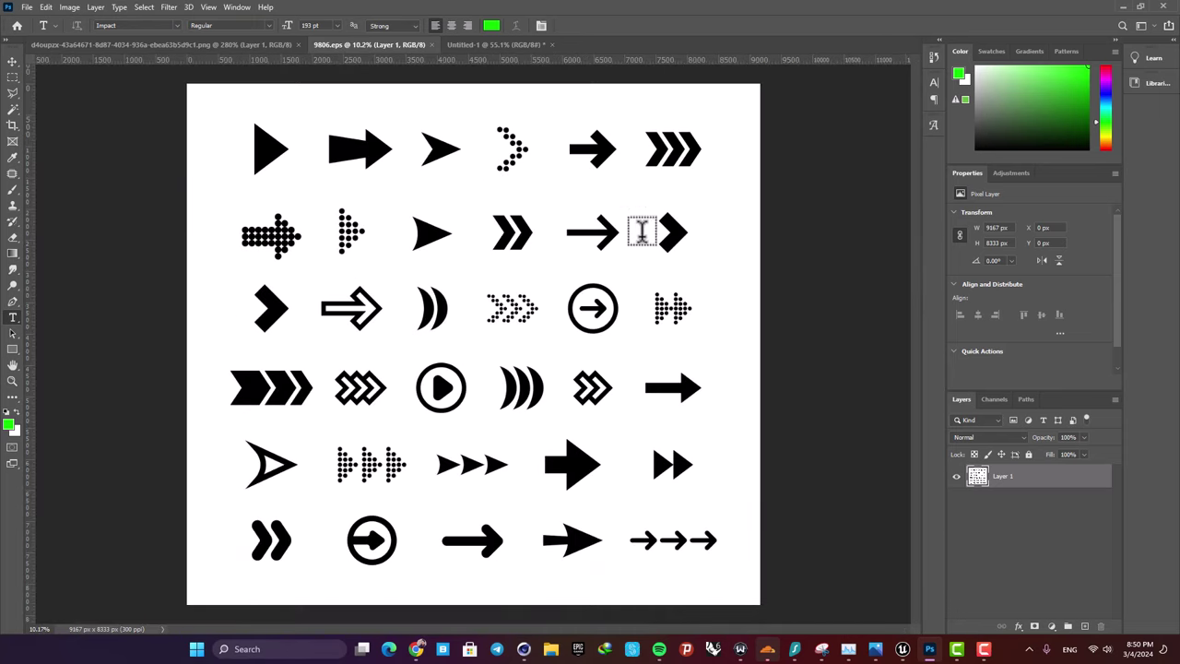
{"action": "scroll", "coordinate": [666, 123], "scroll_direction": "up", "scroll_amount": 3, "text": "alt"}
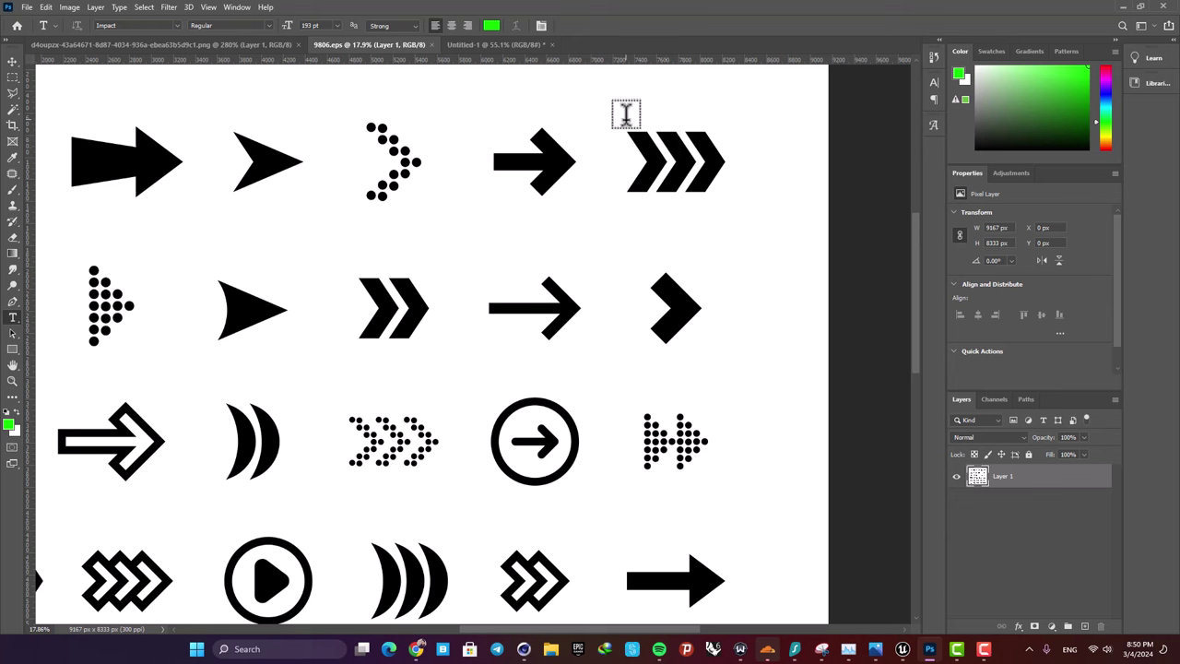
{"action": "left_click", "coordinate": [11, 79]}
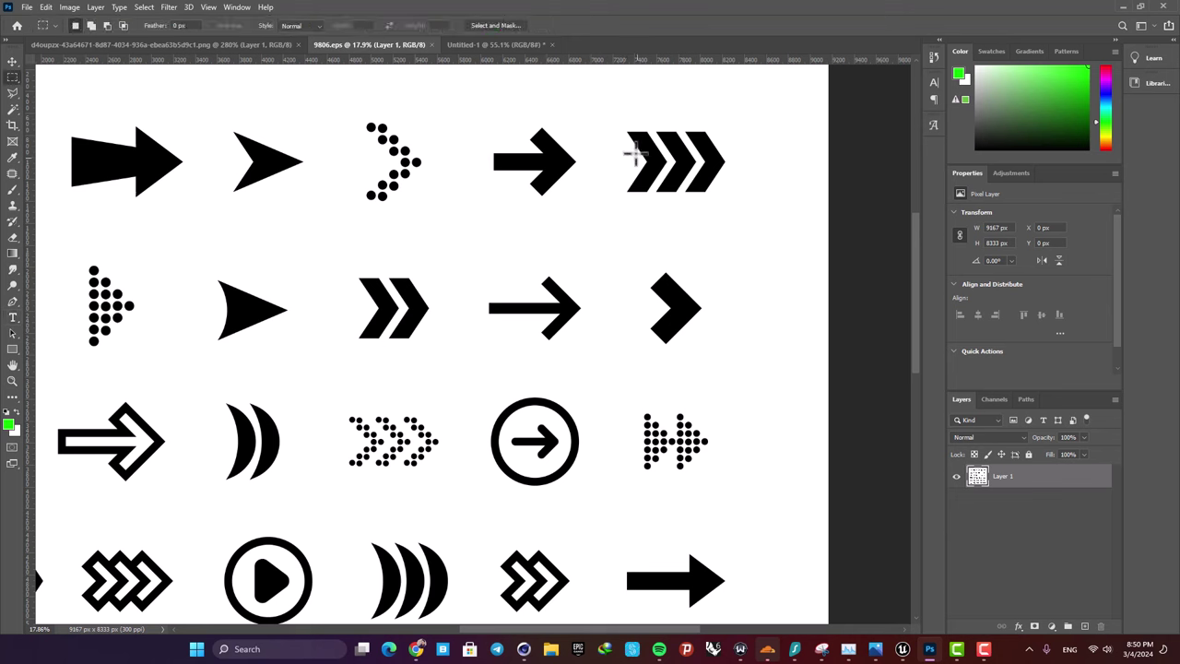
{"action": "left_click_drag", "start_coordinate": [708, 196], "coordinate": [787, 245]}
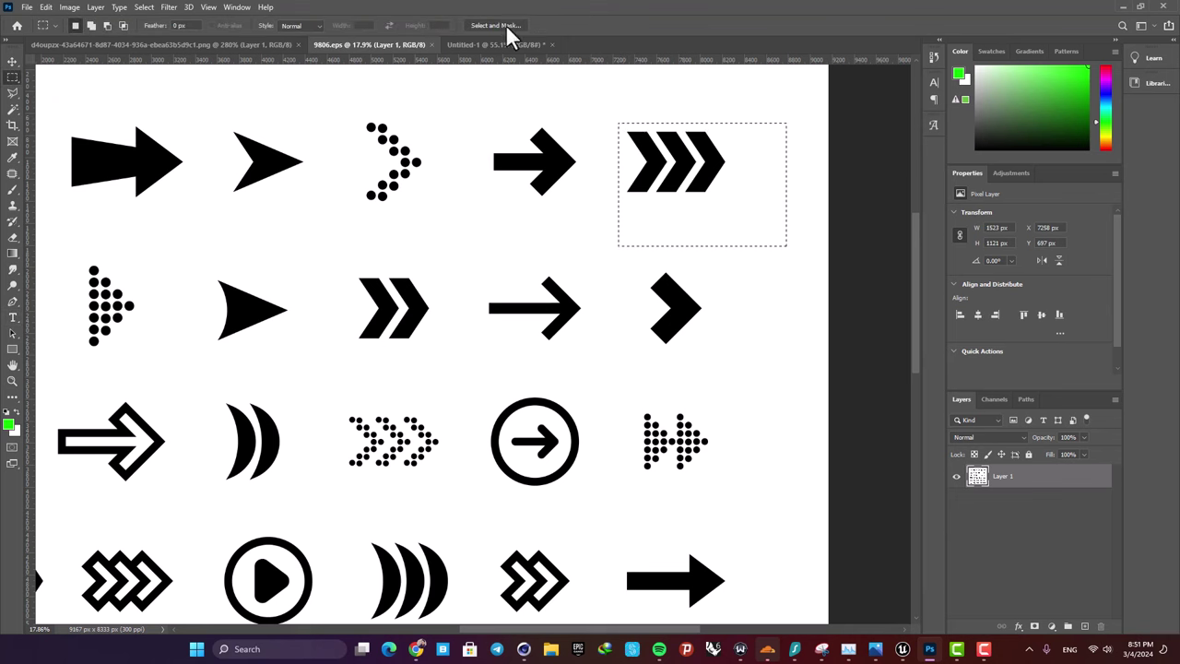
Step: Create a new 1920 x 1080 px document at 72 ppi and move the selected triple chevron from 9806.eps into it
{"action": "left_click", "coordinate": [27, 6]}
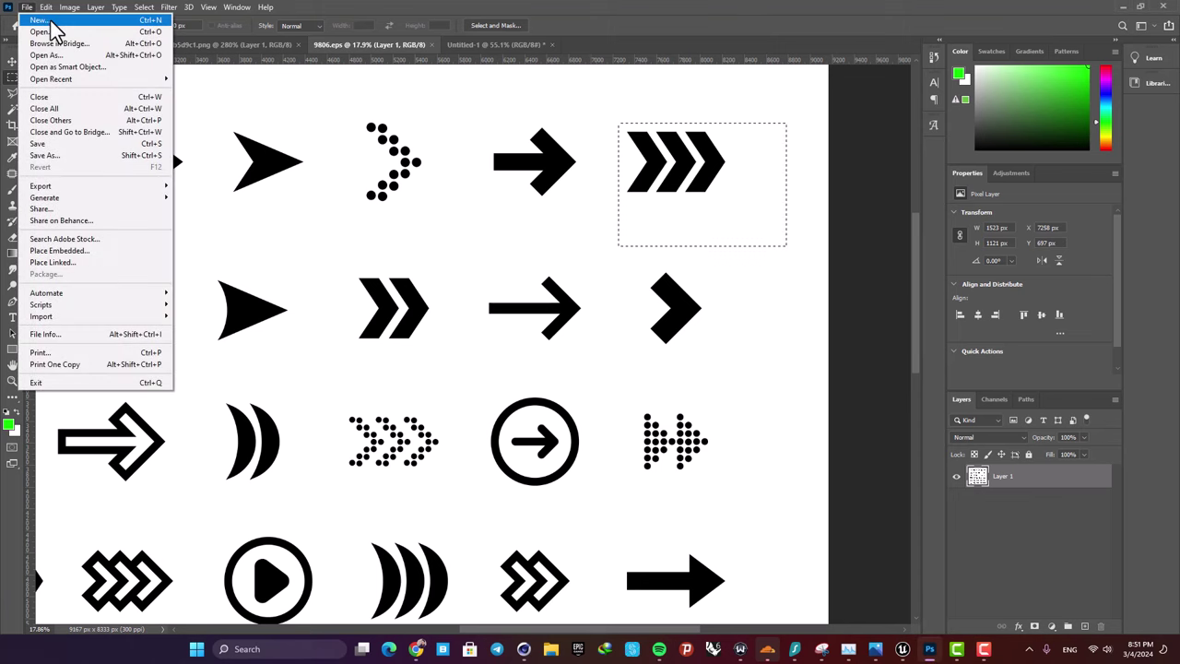
{"action": "left_click", "coordinate": [33, 19]}
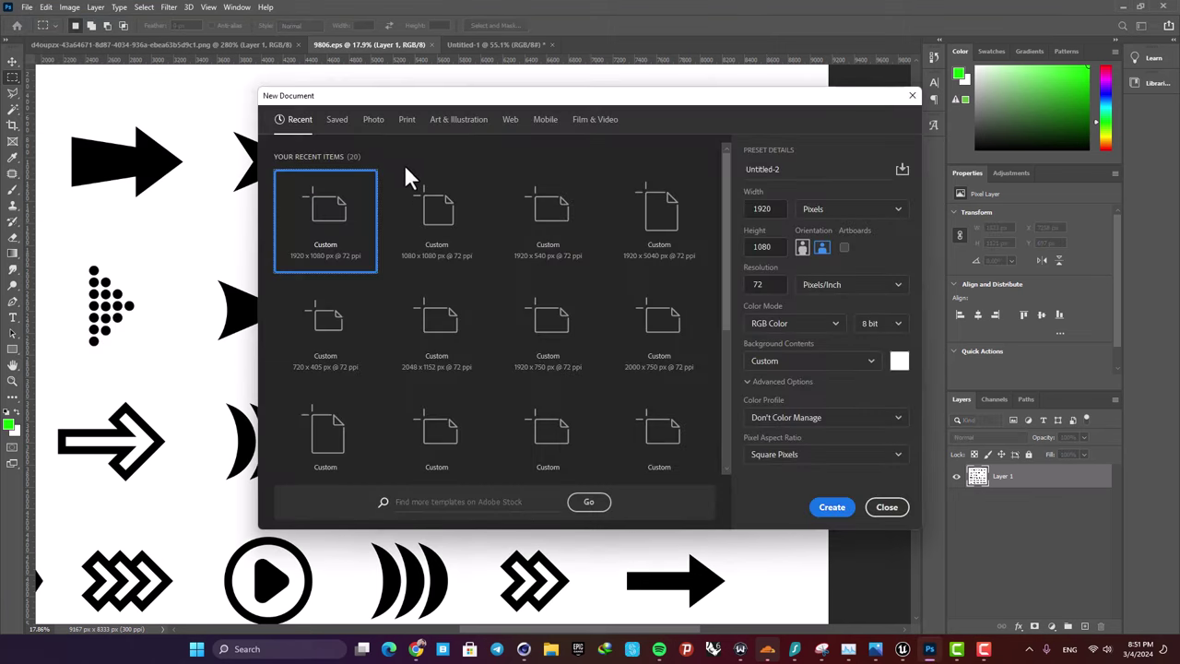
{"action": "left_click", "coordinate": [840, 508]}
{"action": "left_click", "coordinate": [12, 61]}
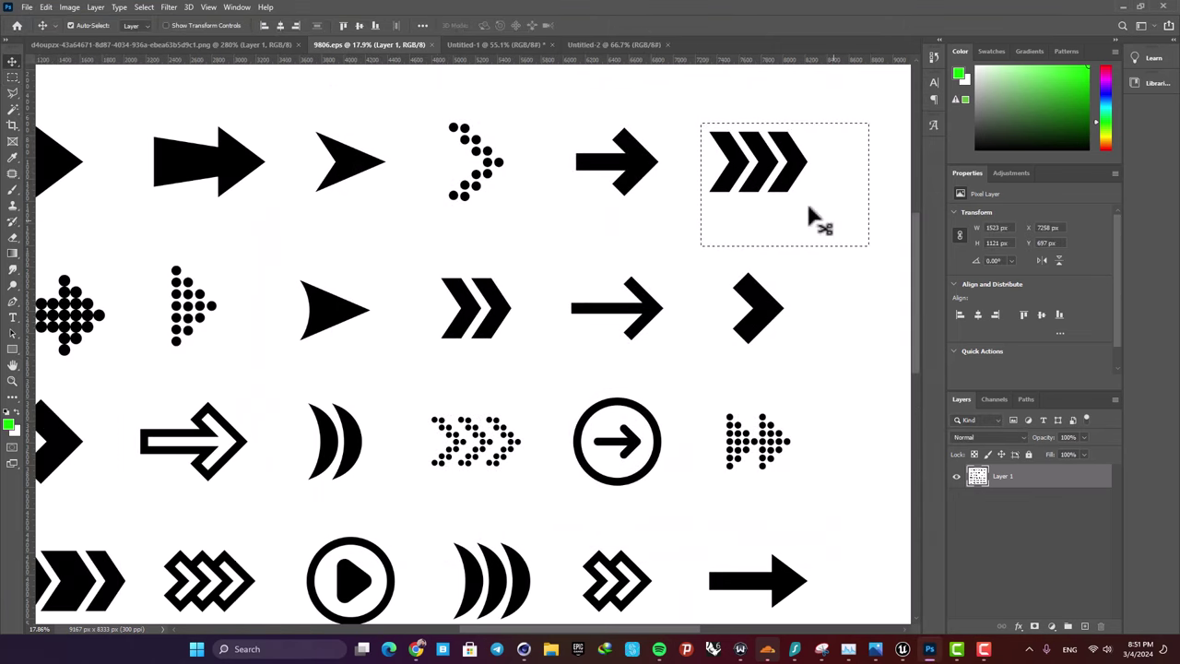
{"action": "left_click_drag", "start_coordinate": [746, 156], "coordinate": [449, 302]}
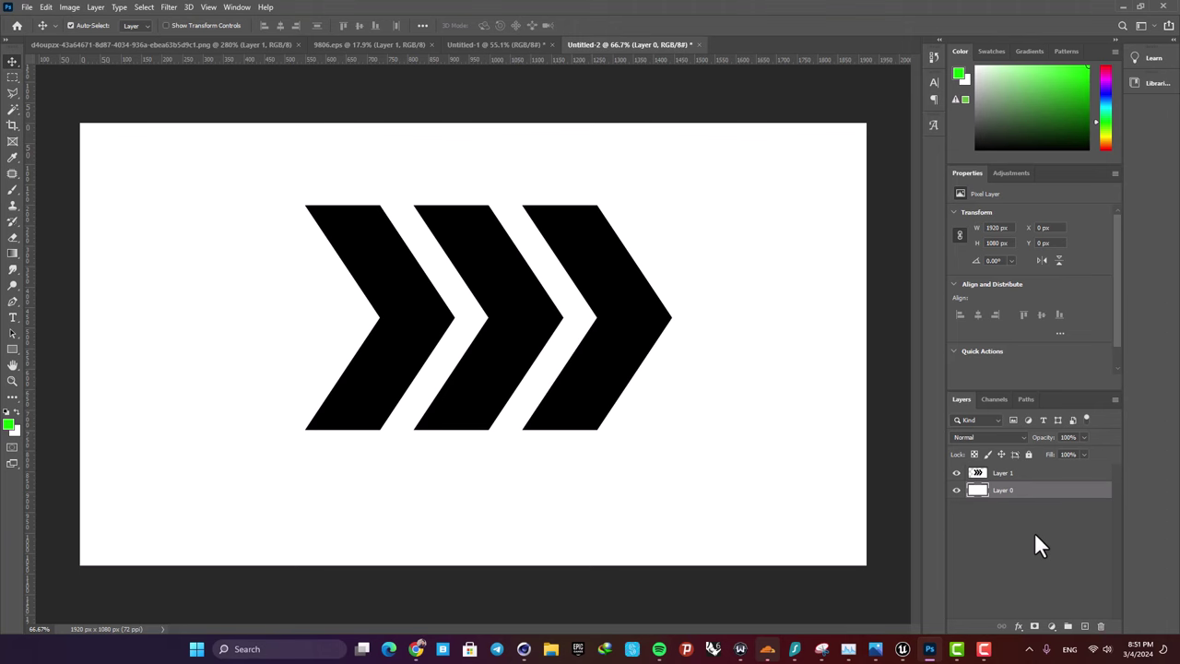
Step: Delete the white background layer and erase the white area around the chevrons with the Magic Wand
{"action": "key", "text": "Delete"}
{"action": "key", "text": "w"}
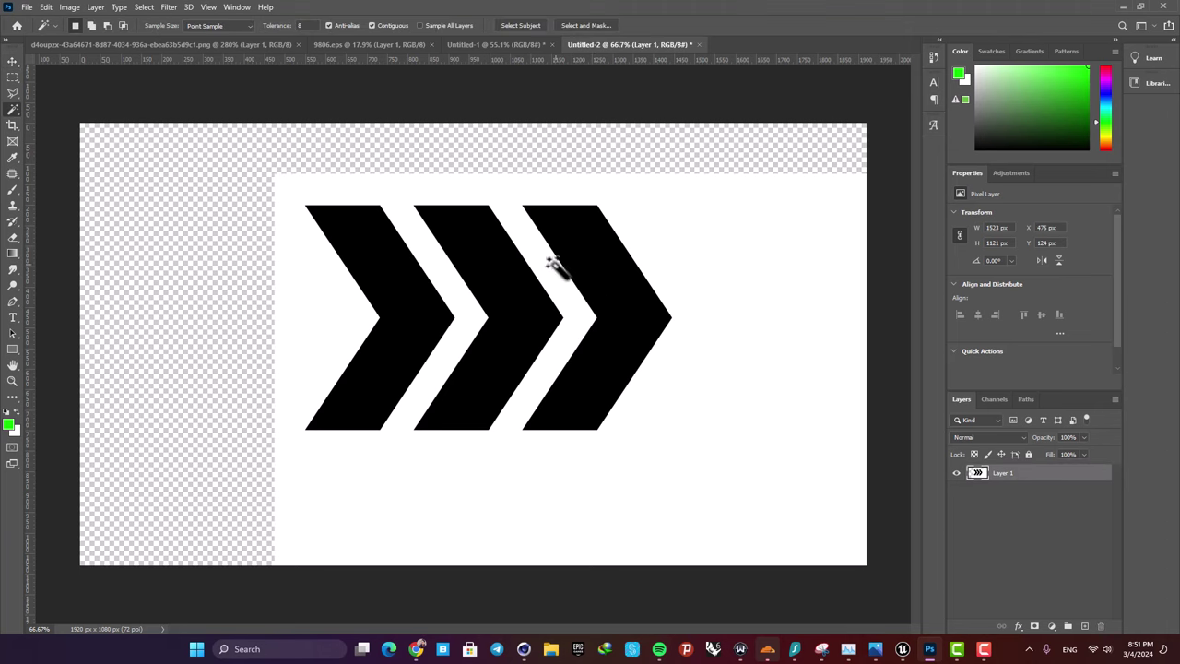
{"action": "left_click", "coordinate": [519, 237]}
{"action": "key", "text": "Delete"}
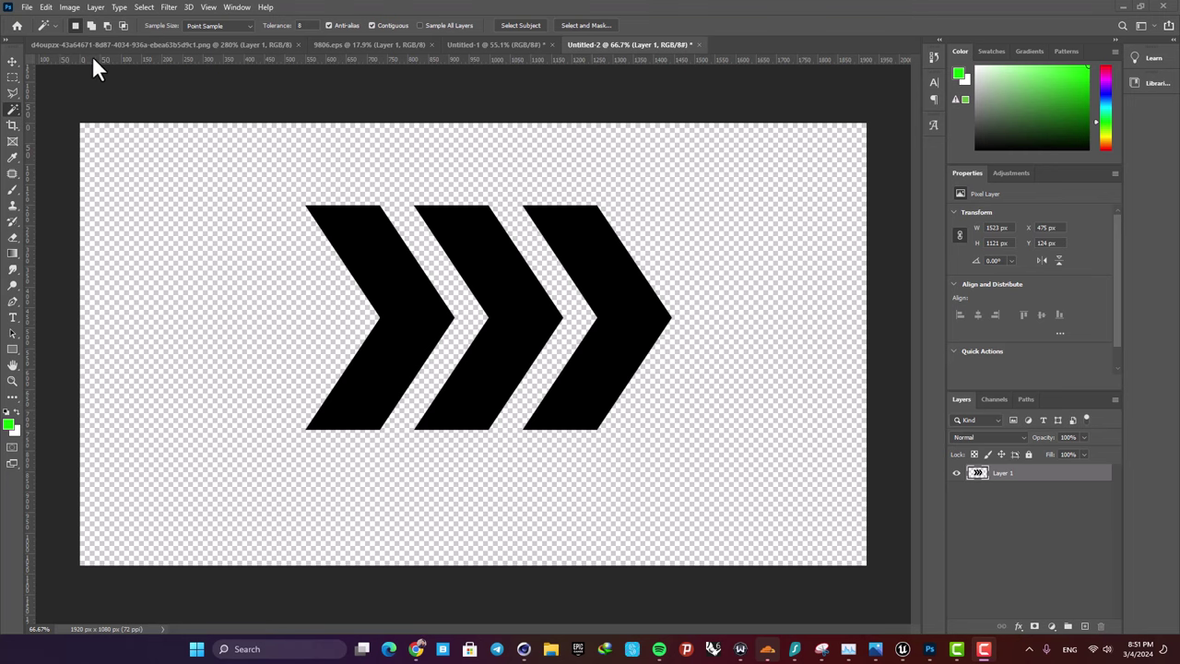
Step: Export the transparent chevron image as a PNG named my arrow 1
{"action": "left_click", "coordinate": [27, 6]}
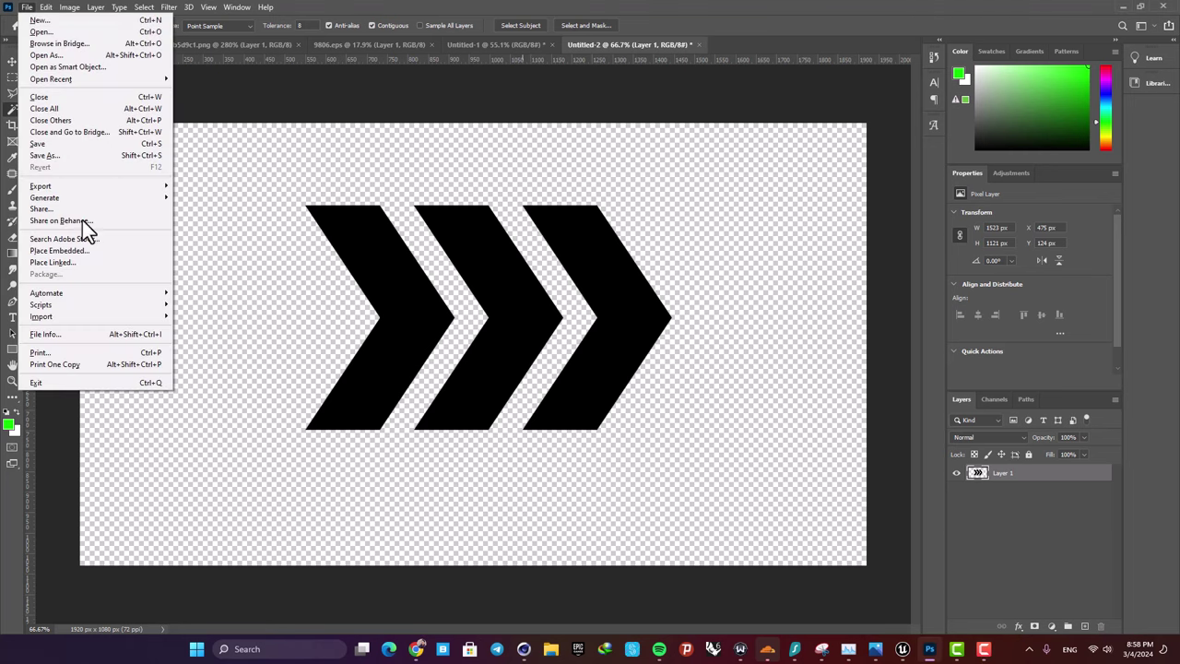
{"action": "mouse_move", "coordinate": [139, 182]}
{"action": "left_click", "coordinate": [272, 189]}
{"action": "type", "text": "myarrow"}
{"action": "key", "text": "Return"}
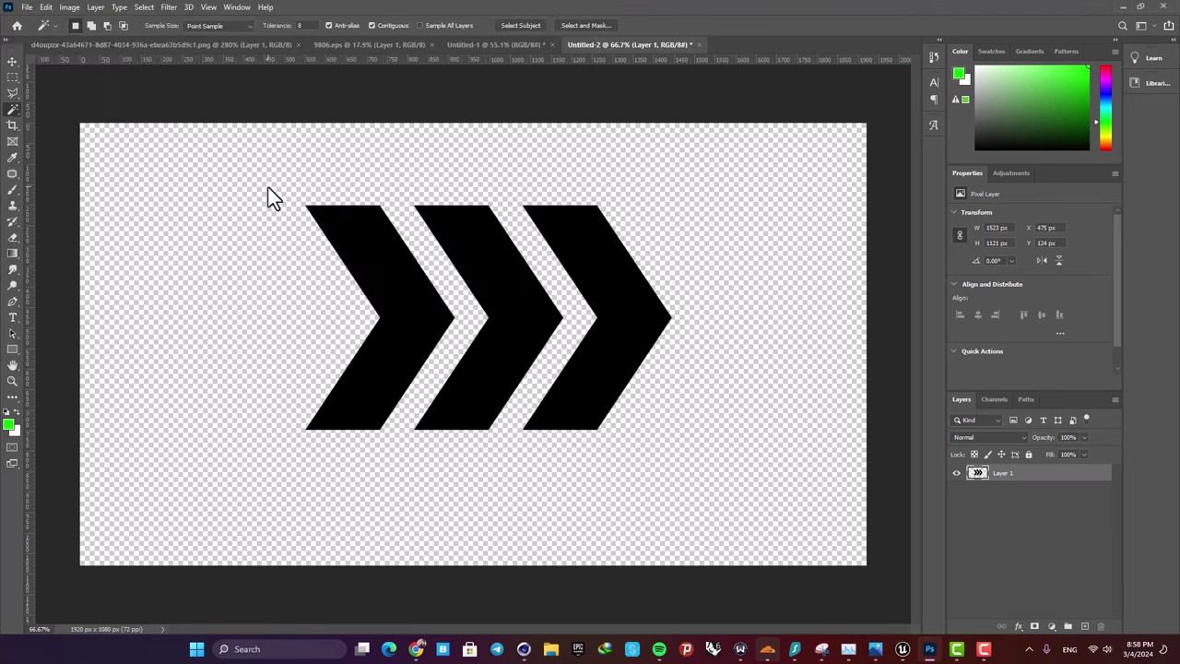
Step: Switch to Unreal Engine and import my arrow 1.png from the desktop into the Content folder
{"action": "left_click_drag", "start_coordinate": [655, 8], "coordinate": [572, 662]}
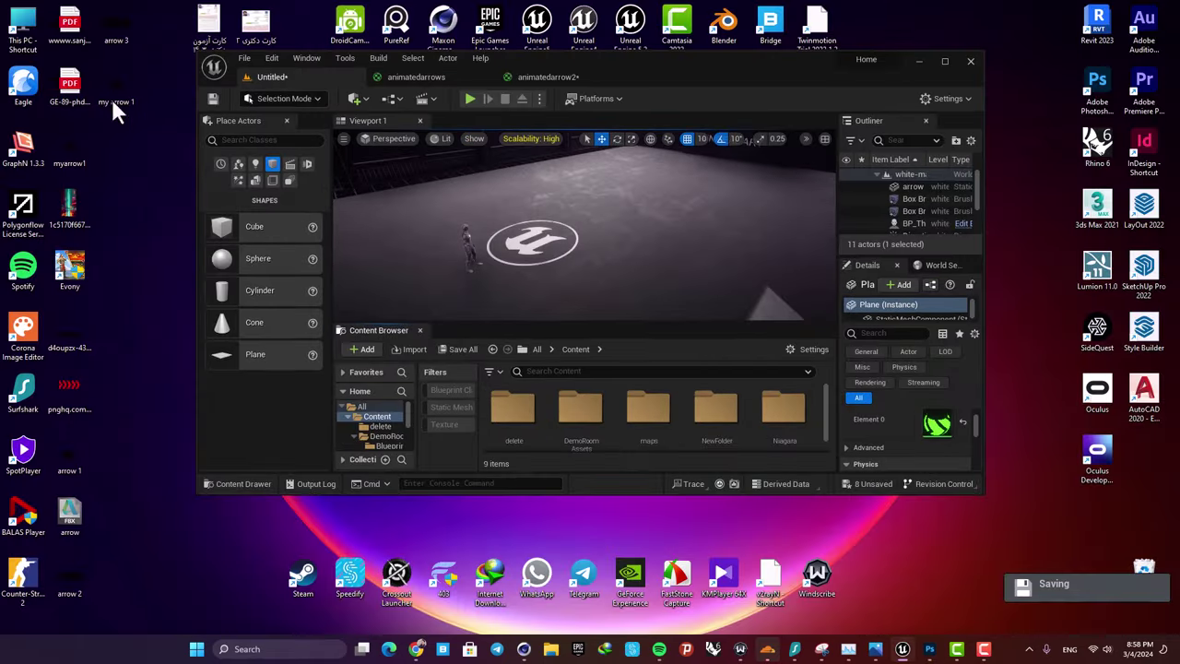
{"action": "left_click_drag", "start_coordinate": [114, 100], "coordinate": [756, 419]}
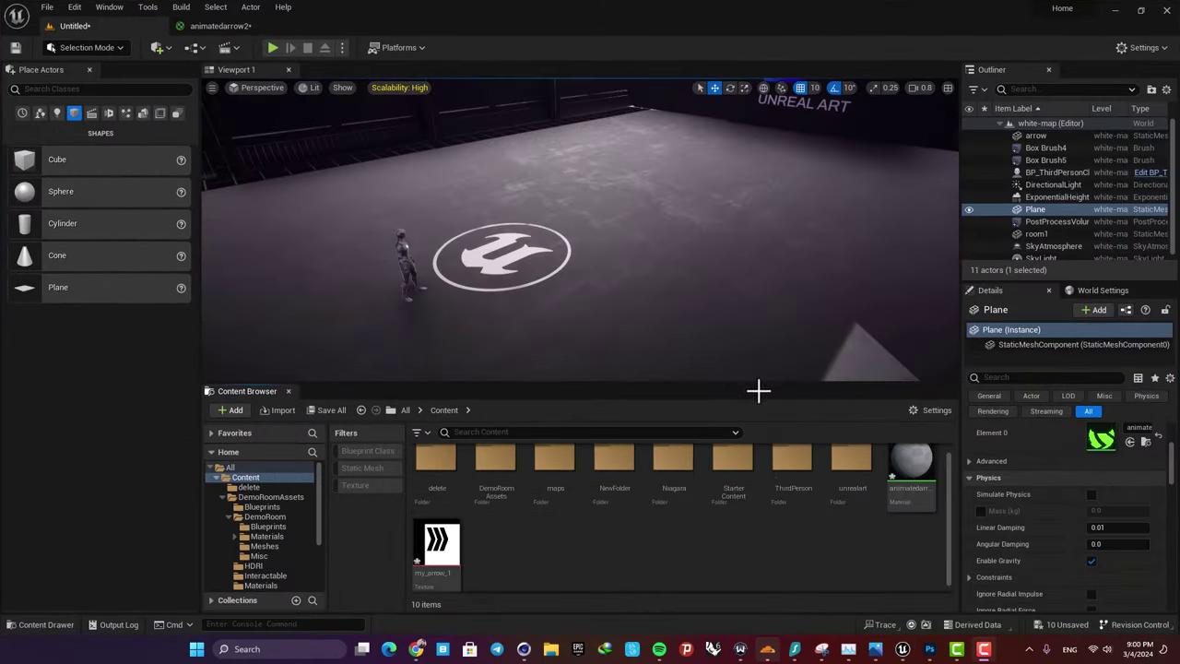
{"action": "left_click", "coordinate": [447, 551]}
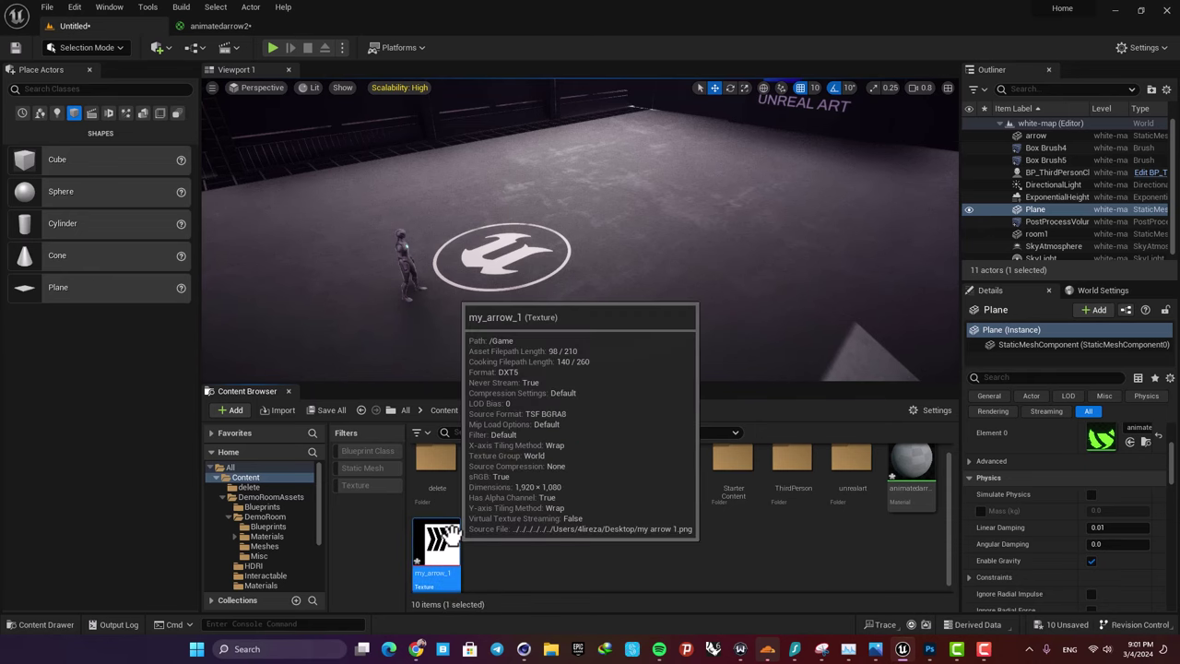
Step: Add the my_arrow_1 texture to the animatedarrow2 material graph as a Texture Sample node
{"action": "left_click", "coordinate": [212, 28]}
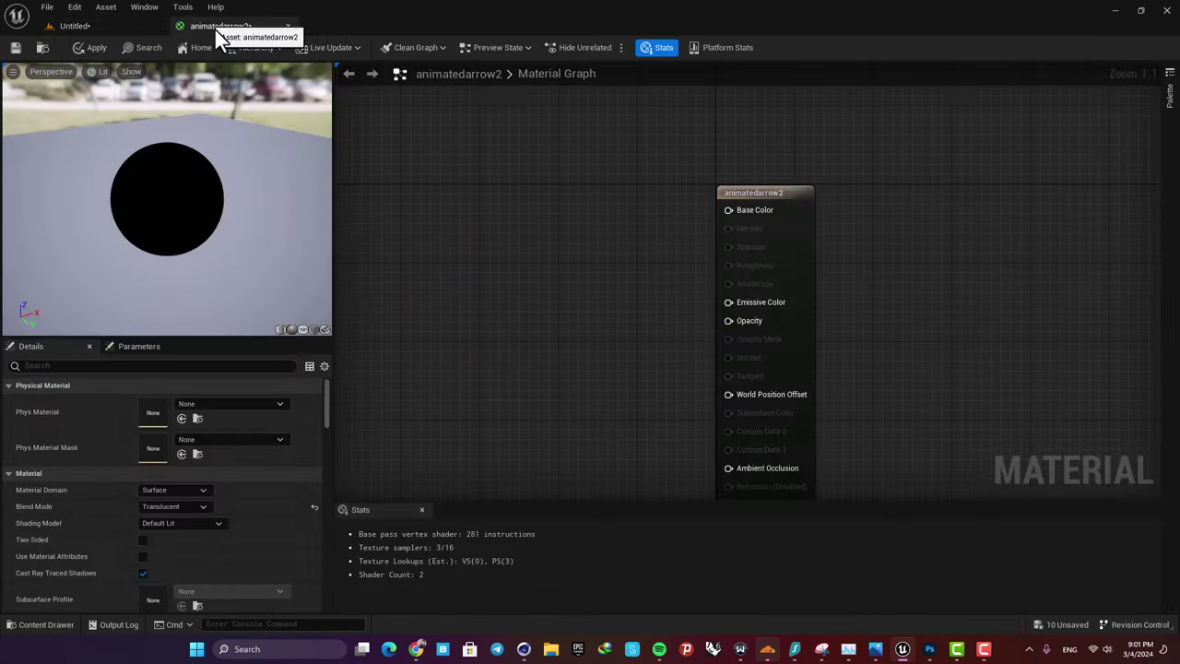
{"action": "key", "text": "ctrl+space"}
{"action": "left_click_drag", "start_coordinate": [706, 461], "coordinate": [550, 274]}
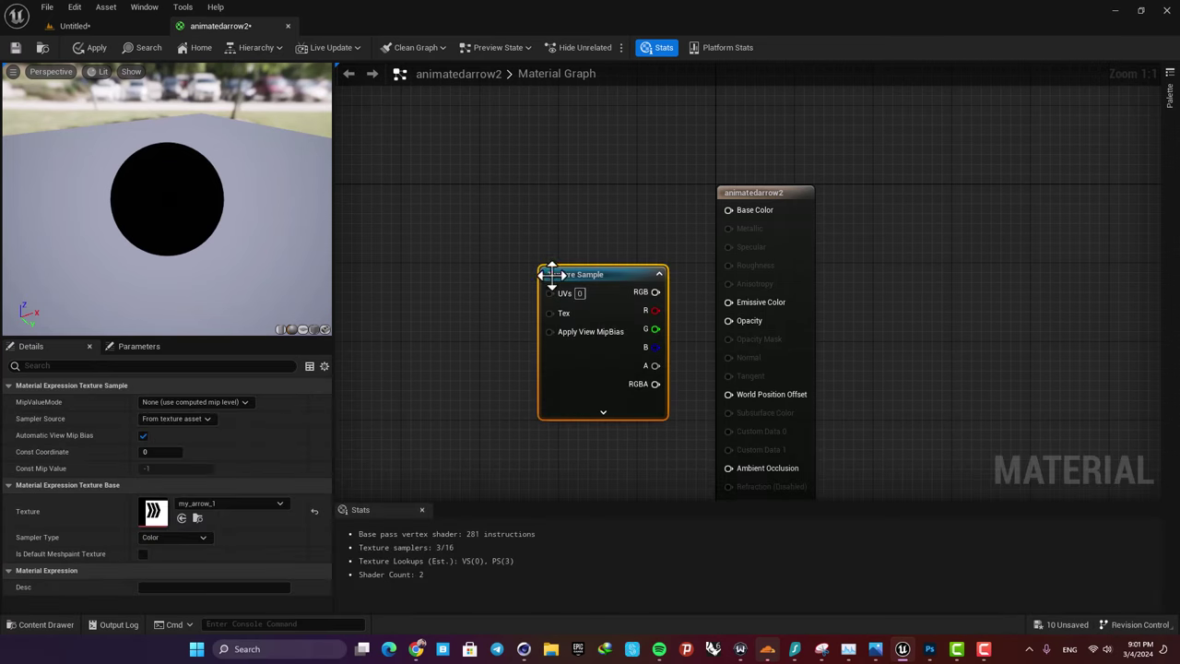
Step: Connect the Texture Sample's alpha output to the material's Opacity input and move the node farther from the material node
{"action": "left_click_drag", "start_coordinate": [655, 365], "coordinate": [729, 320]}
{"action": "left_click_drag", "start_coordinate": [611, 273], "coordinate": [591, 271]}
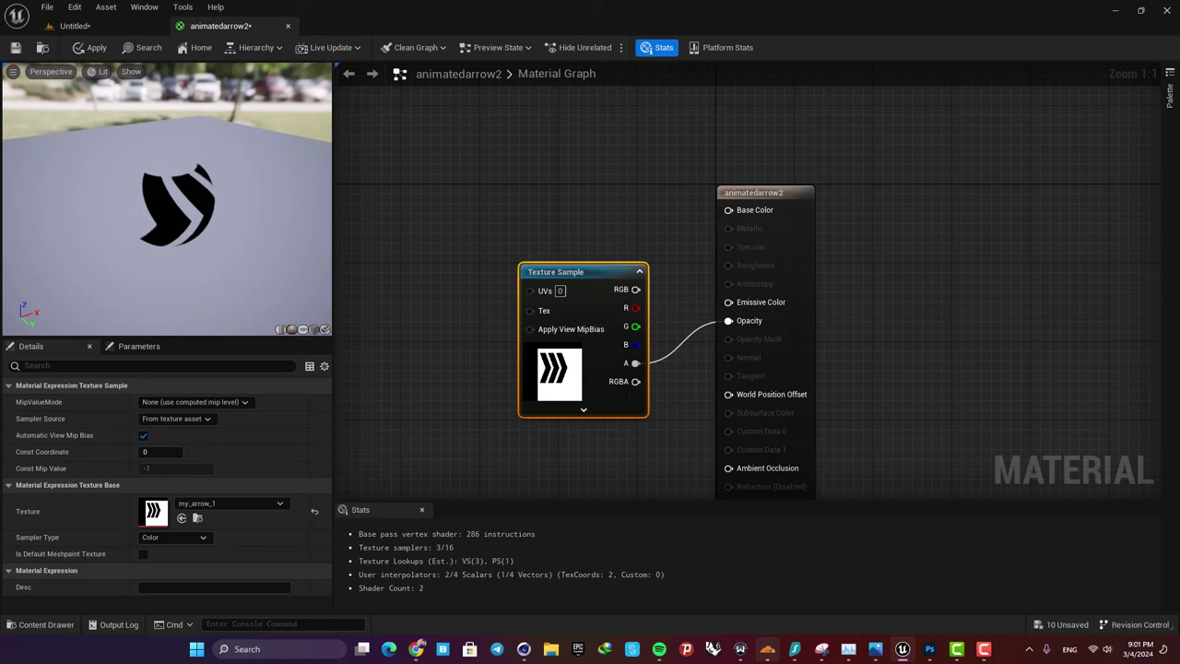
{"action": "left_click_drag", "start_coordinate": [190, 219], "coordinate": [190, 219]}
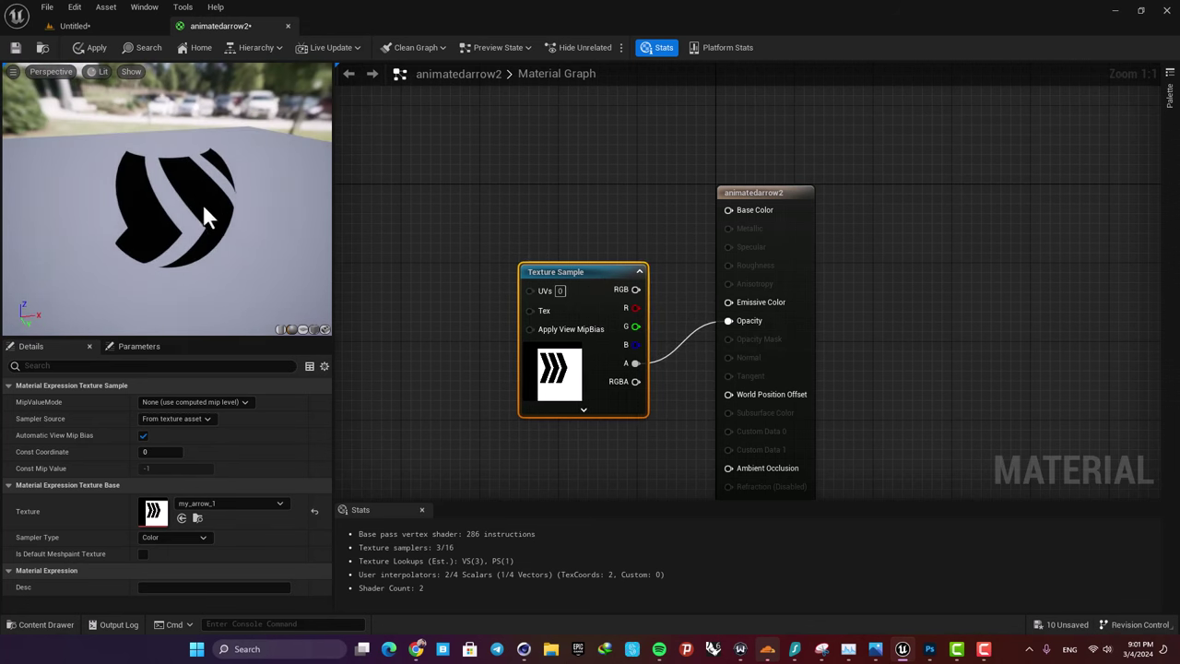
{"action": "left_click_drag", "start_coordinate": [545, 263], "coordinate": [526, 273]}
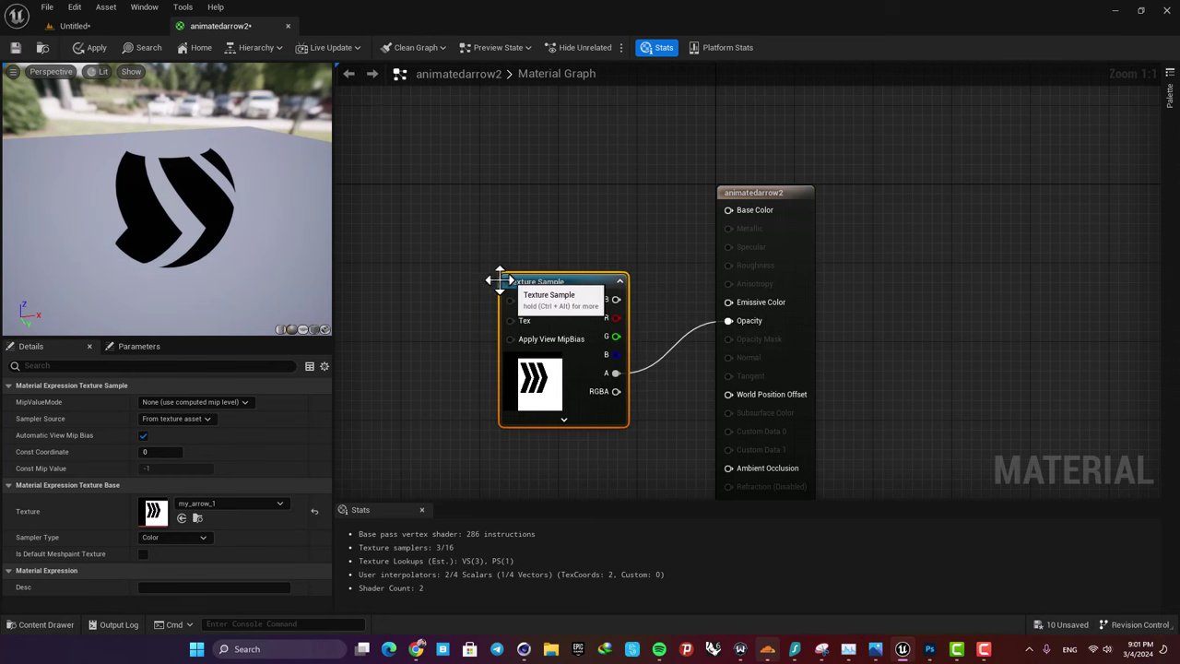
Step: Add a three-component constant color node above the Texture Sample and connect it to the material's Base Color input
{"action": "right_click_drag", "start_coordinate": [539, 227], "coordinate": [565, 281]}
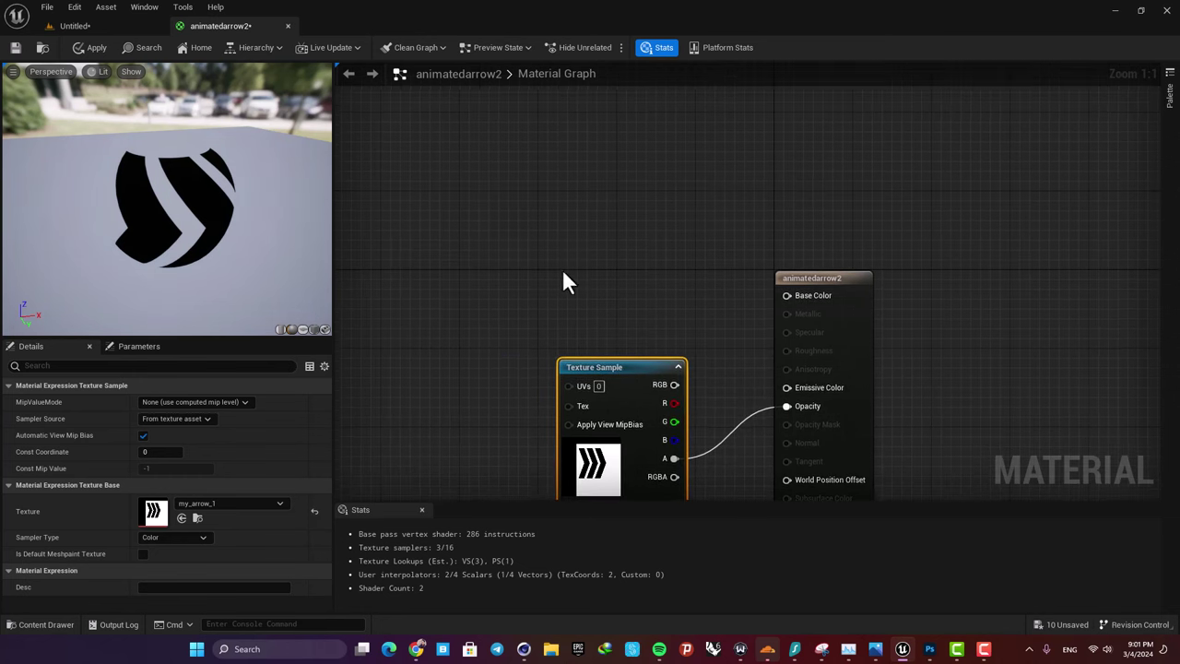
{"action": "key", "text": "3"}
{"action": "left_click", "coordinate": [531, 208]}
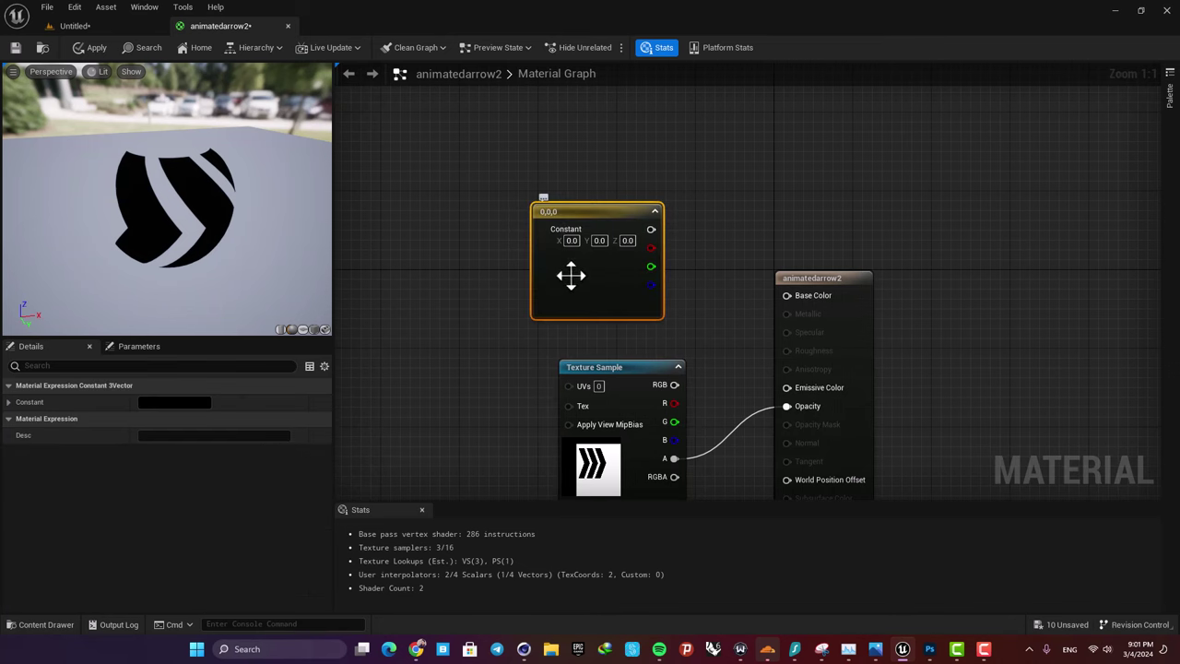
{"action": "left_click_drag", "start_coordinate": [652, 229], "coordinate": [788, 300]}
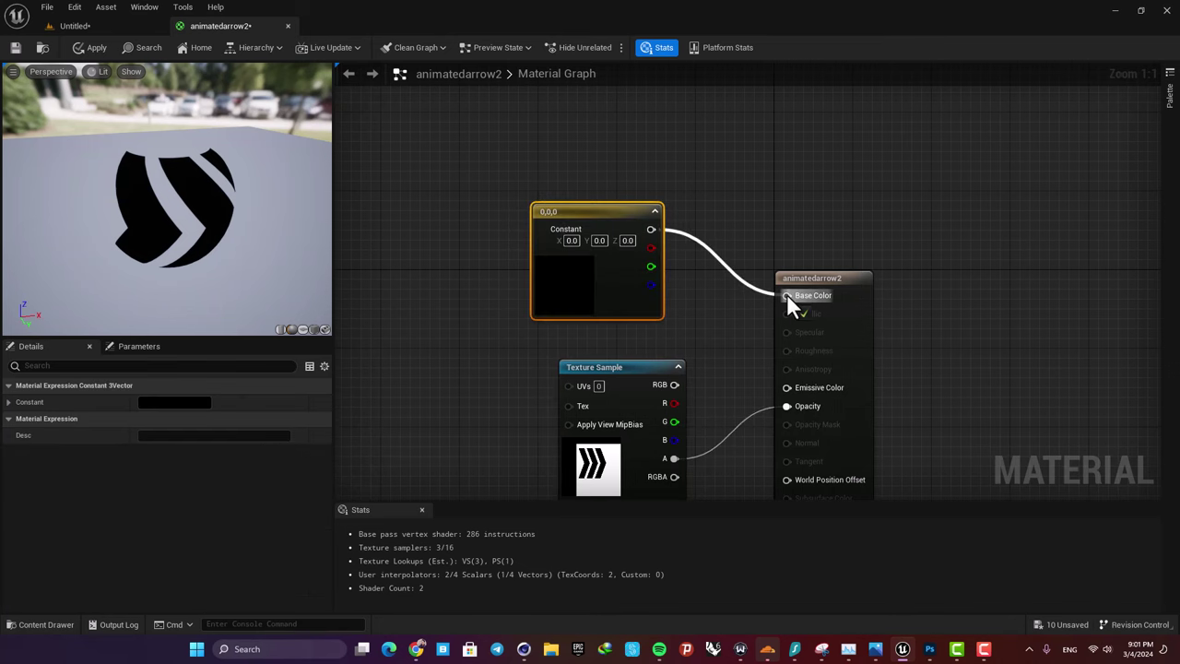
Step: Set the constant color to bright green and move the color and Texture Sample nodes apart, farther from the material node
{"action": "left_click", "coordinate": [177, 401]}
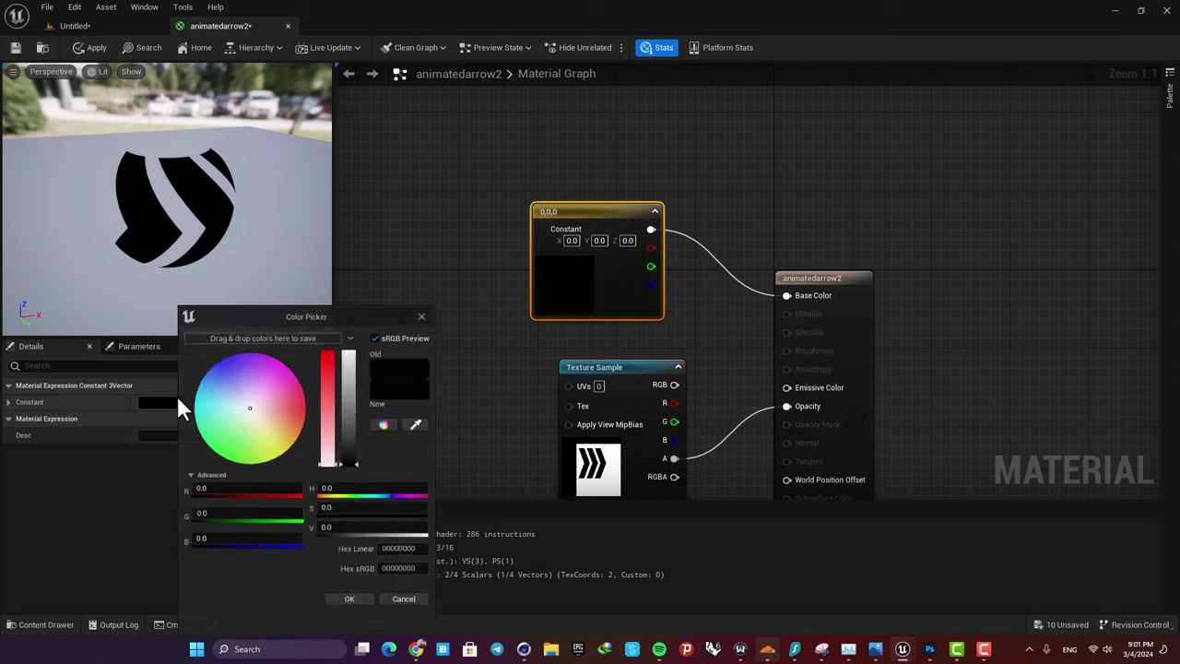
{"action": "left_click_drag", "start_coordinate": [256, 424], "coordinate": [210, 502]}
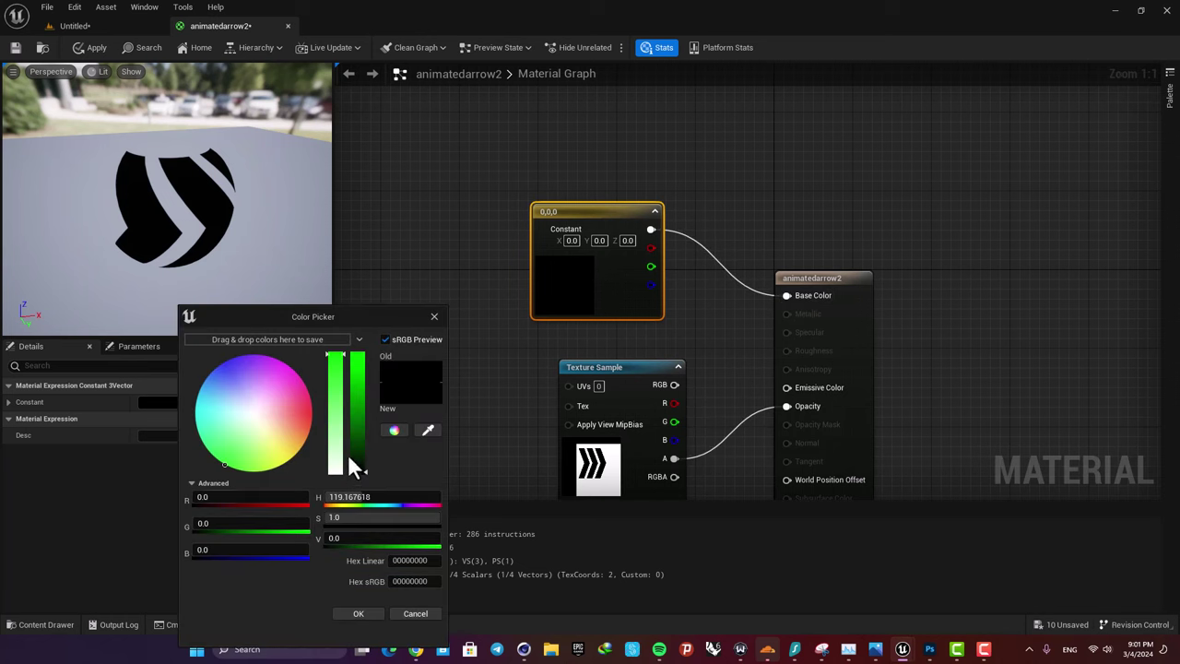
{"action": "left_click_drag", "start_coordinate": [349, 457], "coordinate": [373, 332]}
{"action": "left_click", "coordinate": [359, 613]}
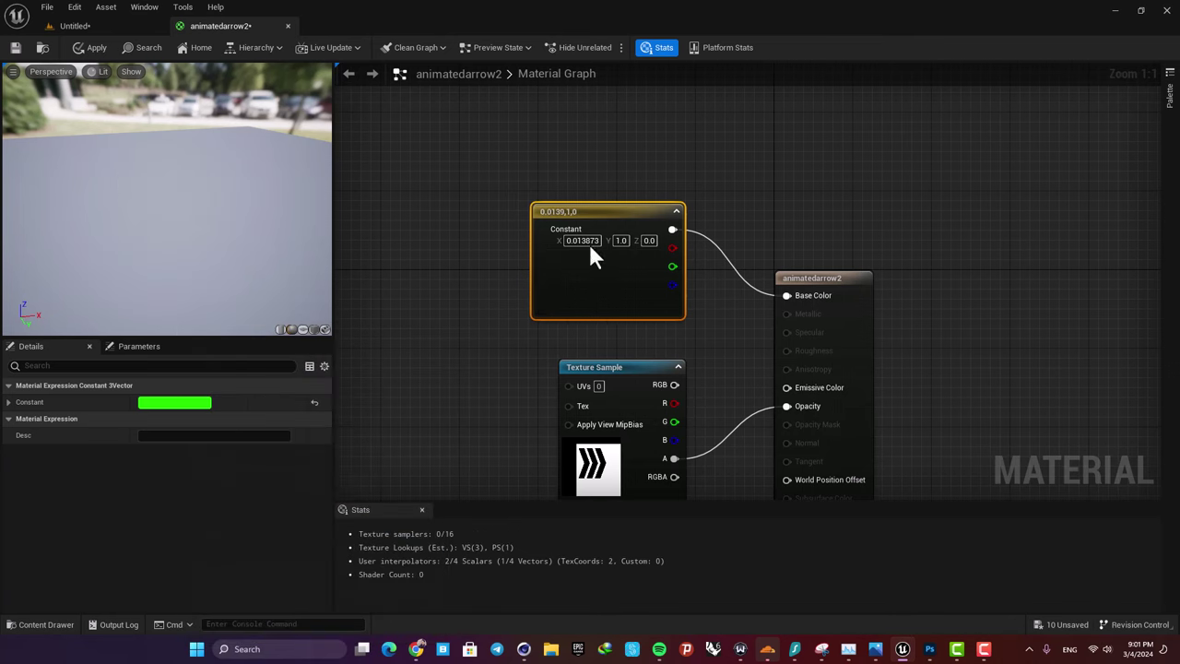
{"action": "left_click_drag", "start_coordinate": [583, 211], "coordinate": [530, 209]}
{"action": "left_click_drag", "start_coordinate": [582, 367], "coordinate": [512, 398]}
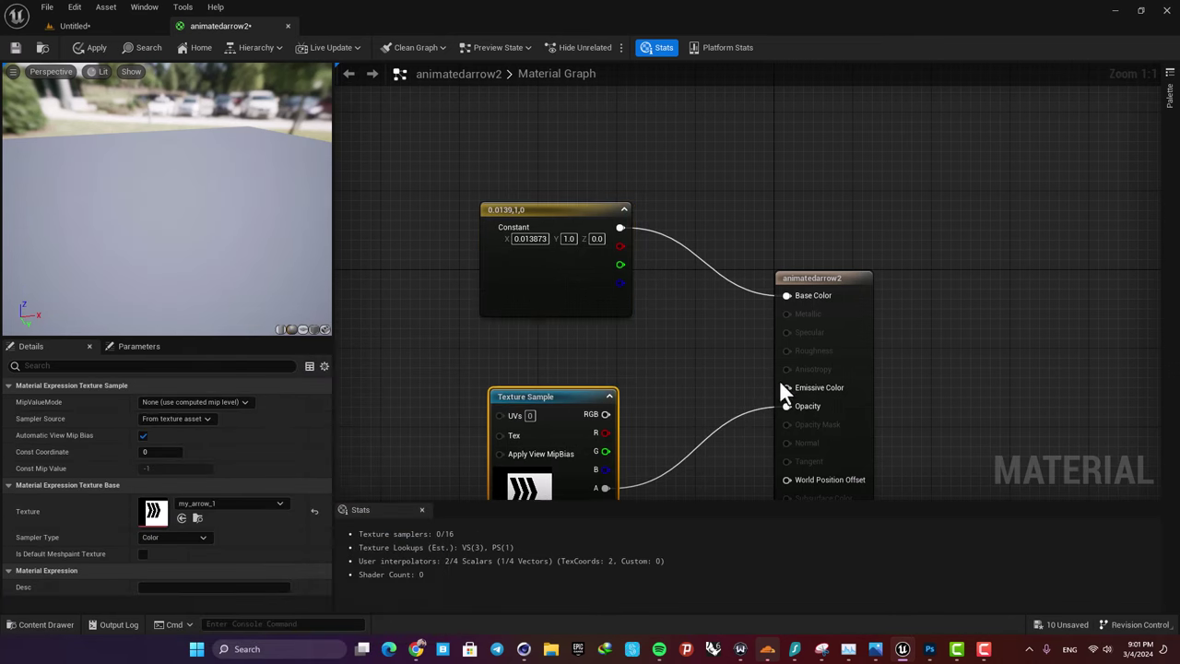
{"action": "left_click_drag", "start_coordinate": [556, 209], "coordinate": [563, 157]}
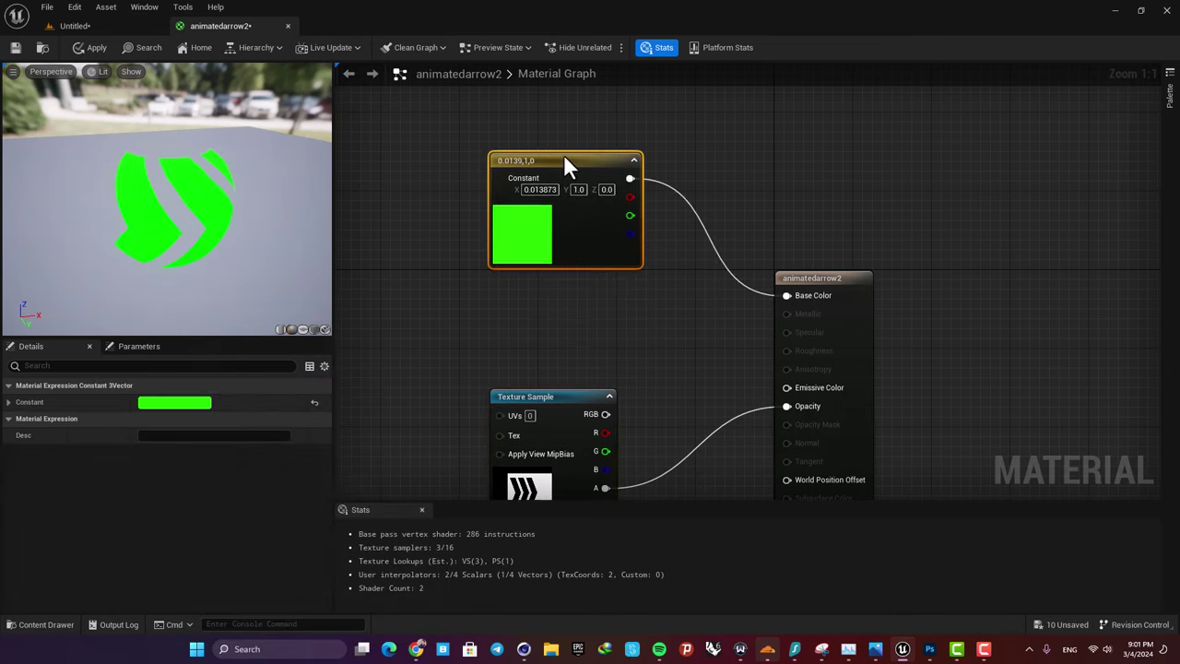
Step: Add a Constant and a Multiply node, and feed the green color multiplied by the constant into the Emissive Color input
{"action": "left_click", "coordinate": [558, 303]}
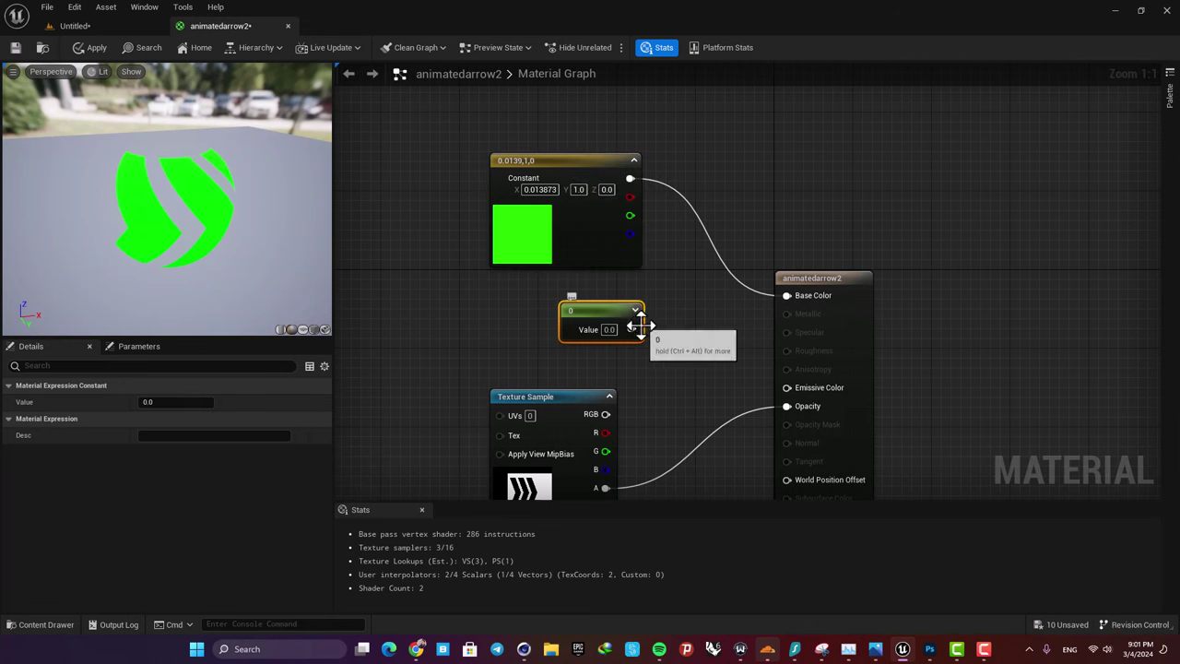
{"action": "left_click", "coordinate": [695, 285]}
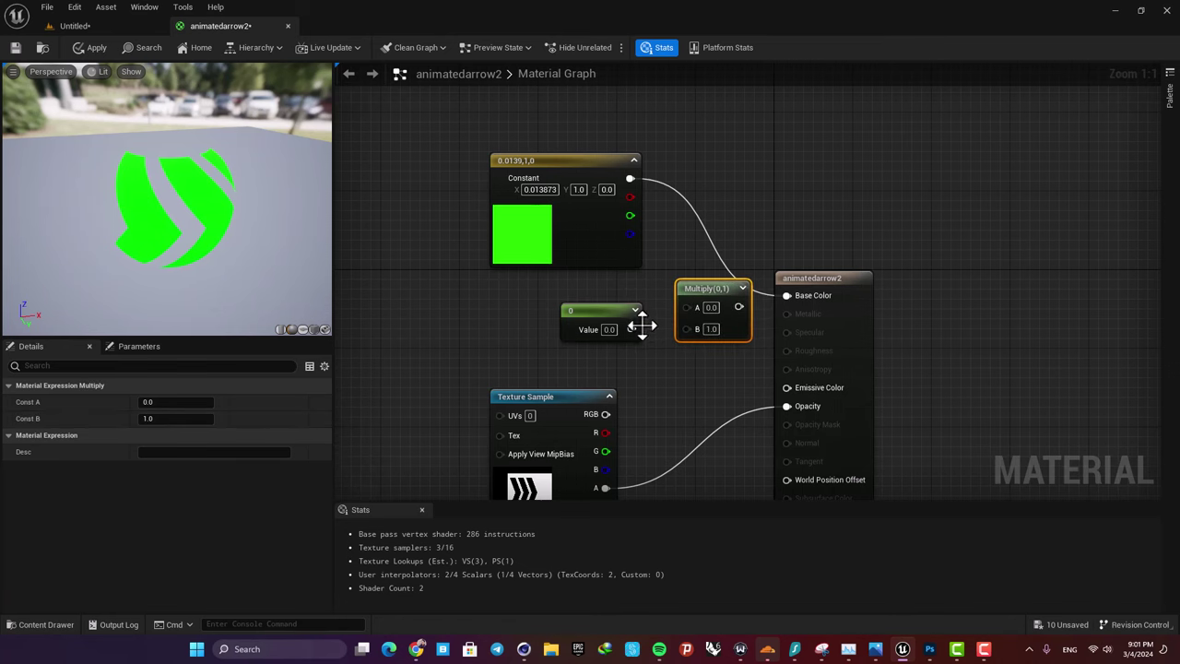
{"action": "left_click_drag", "start_coordinate": [684, 341], "coordinate": [687, 329]}
{"action": "left_click_drag", "start_coordinate": [630, 178], "coordinate": [786, 387]}
Step: Set the constant feeding the Multiply node to 5 and check the glow in the material preview
{"action": "left_click", "coordinate": [599, 313]}
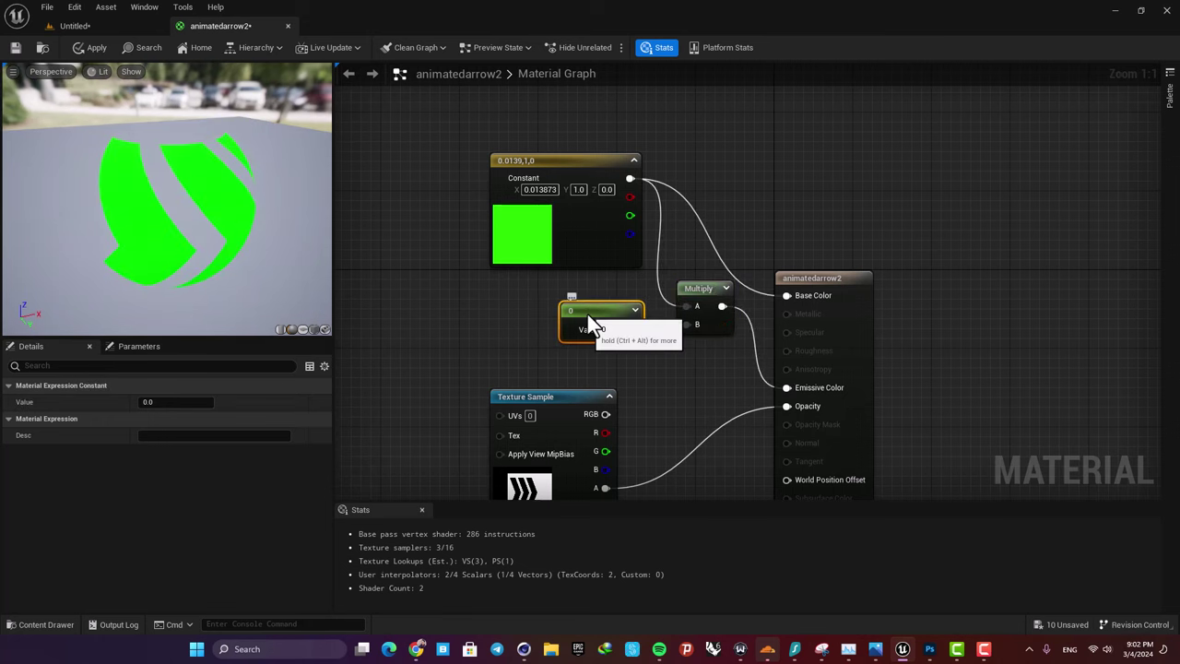
{"action": "left_click", "coordinate": [158, 403]}
{"action": "type", "text": "5"}
{"action": "key", "text": "Return"}
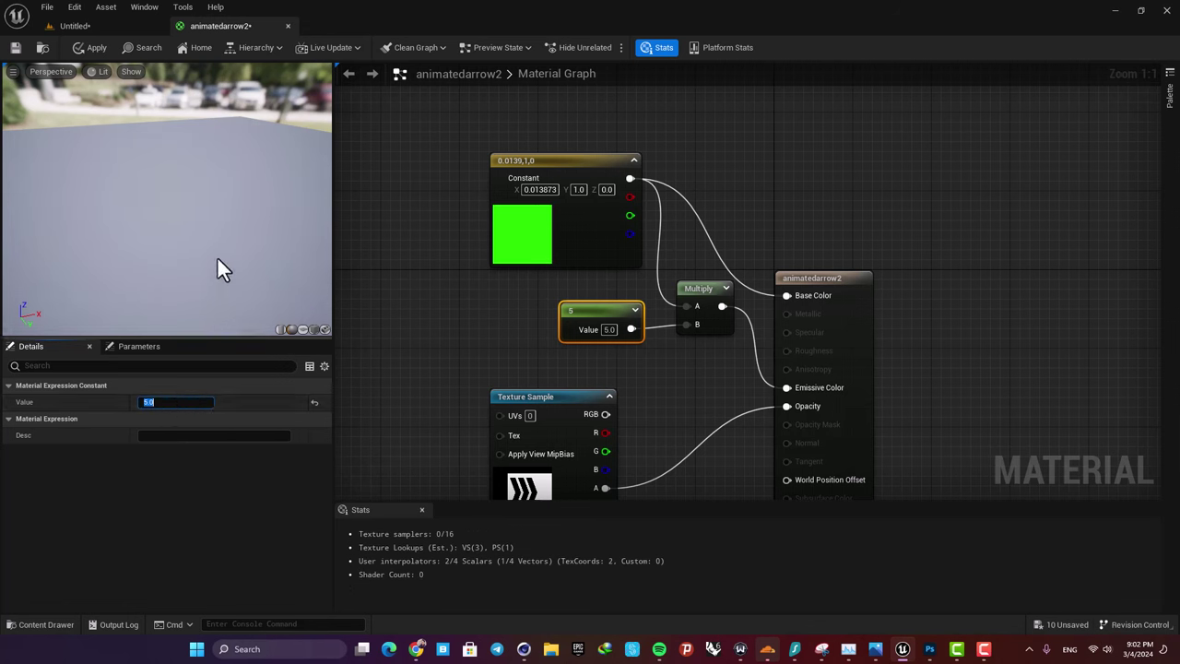
{"action": "left_click_drag", "start_coordinate": [210, 247], "coordinate": [152, 238]}
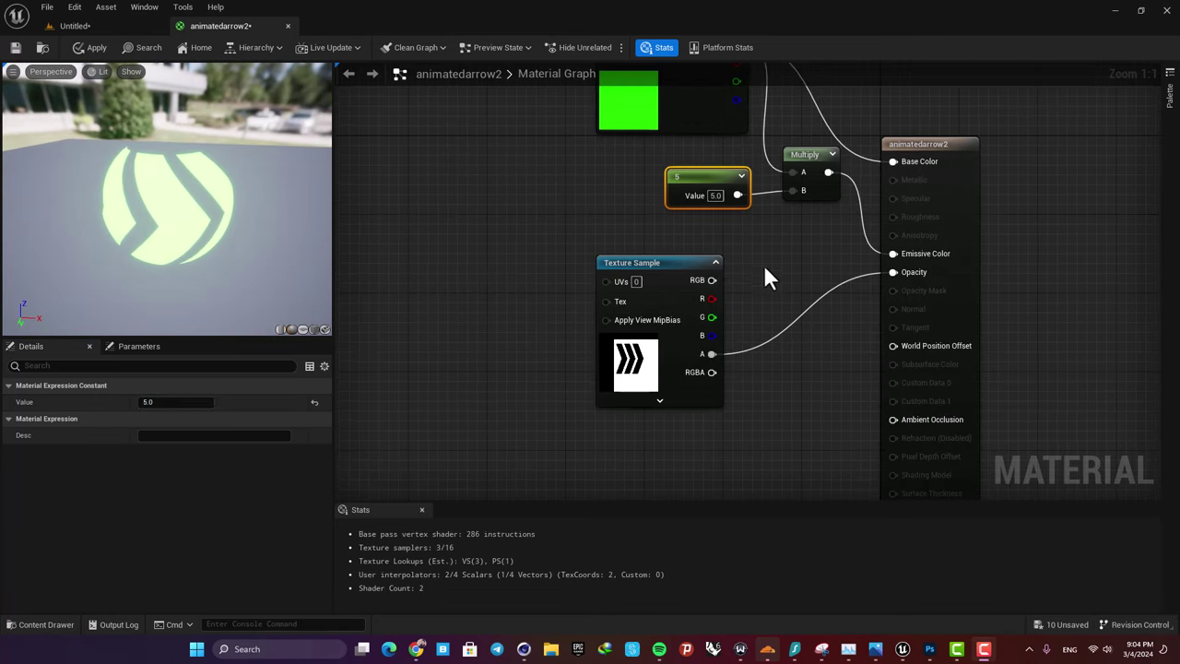
Step: Add a Panner node, connect it to the Texture Sample's UVs input, and move it farther from the texture node
{"action": "right_click", "coordinate": [454, 255]}
{"action": "type", "text": "pa"}
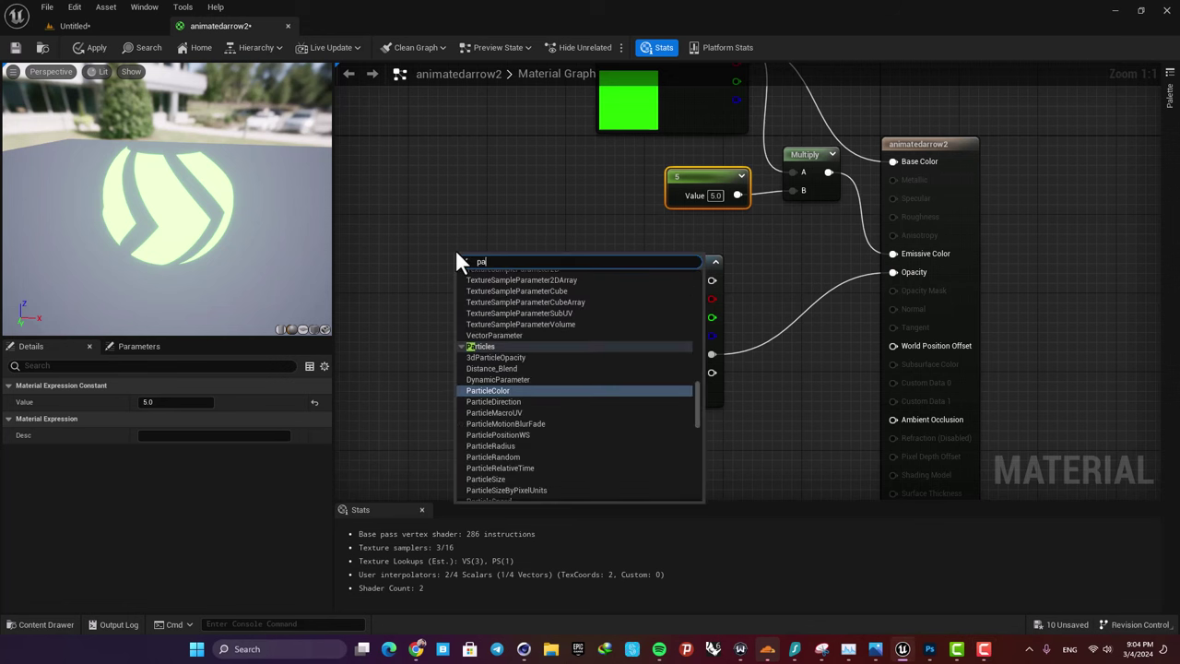
{"action": "type", "text": "nn"}
{"action": "left_click", "coordinate": [472, 280]}
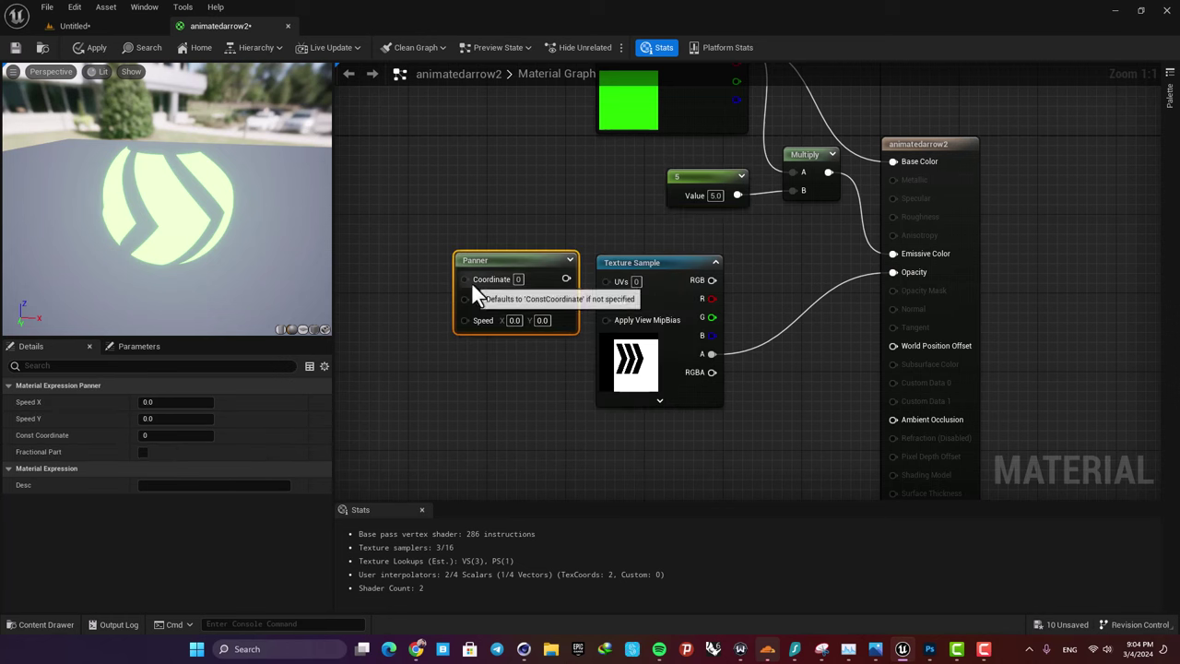
{"action": "left_click_drag", "start_coordinate": [566, 279], "coordinate": [608, 281]}
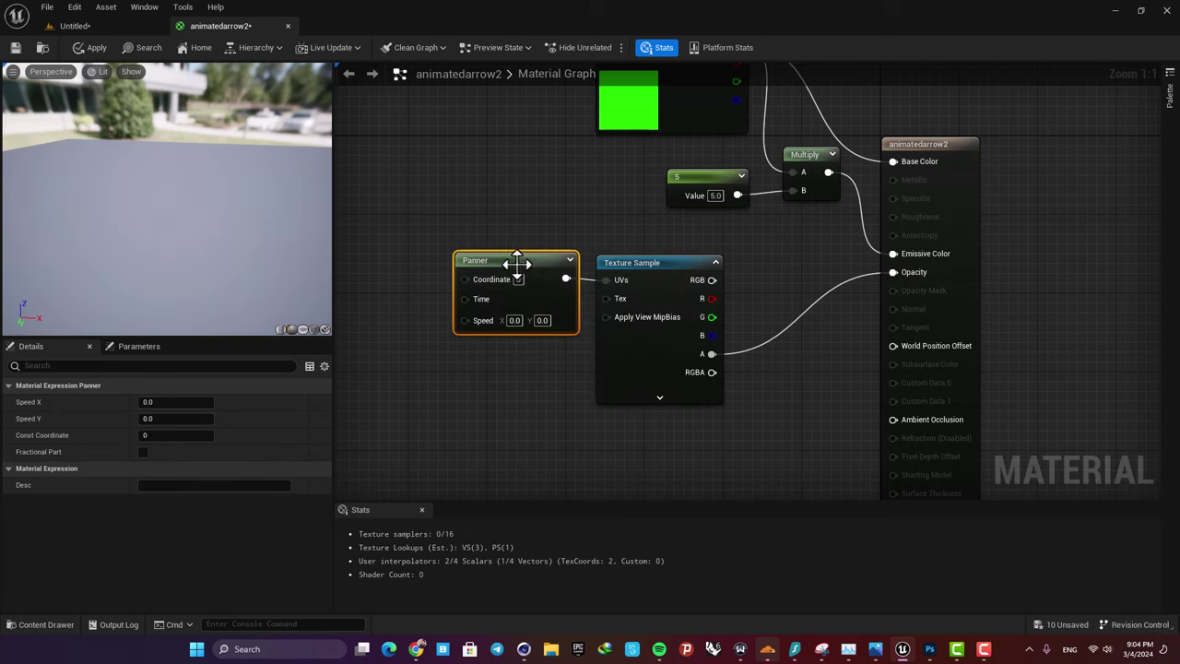
{"action": "left_click_drag", "start_coordinate": [517, 264], "coordinate": [451, 267]}
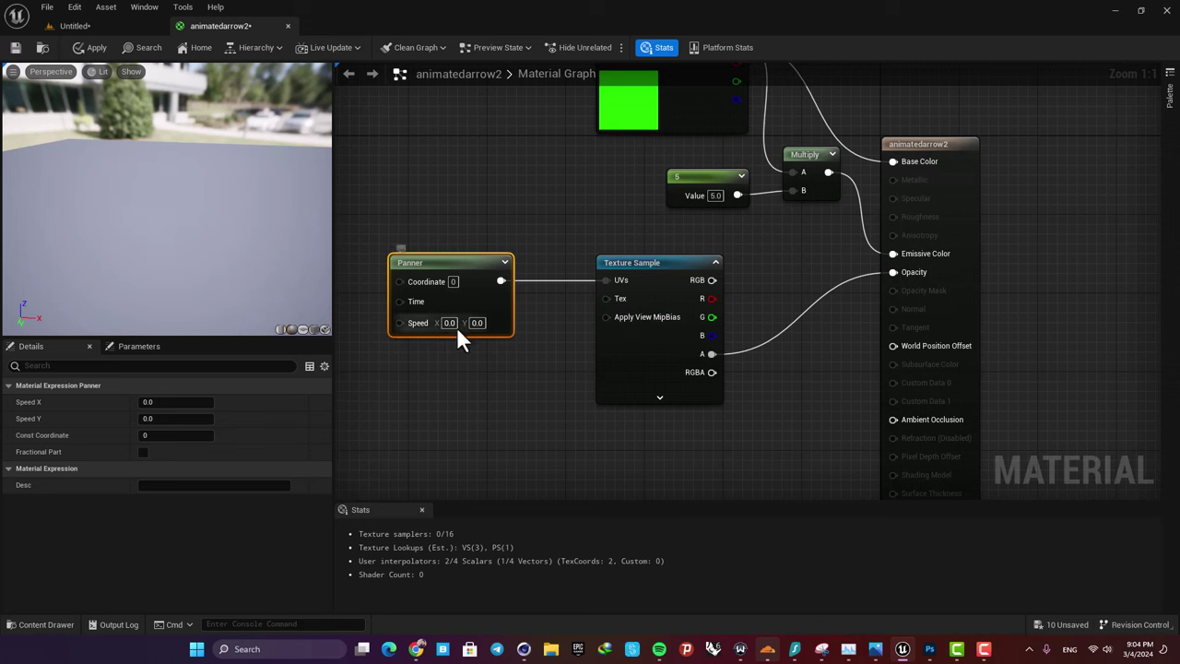
Step: Try a Panner X speed of 2
{"action": "left_click", "coordinate": [450, 323]}
{"action": "type", "text": "2"}
{"action": "key", "text": "Return"}
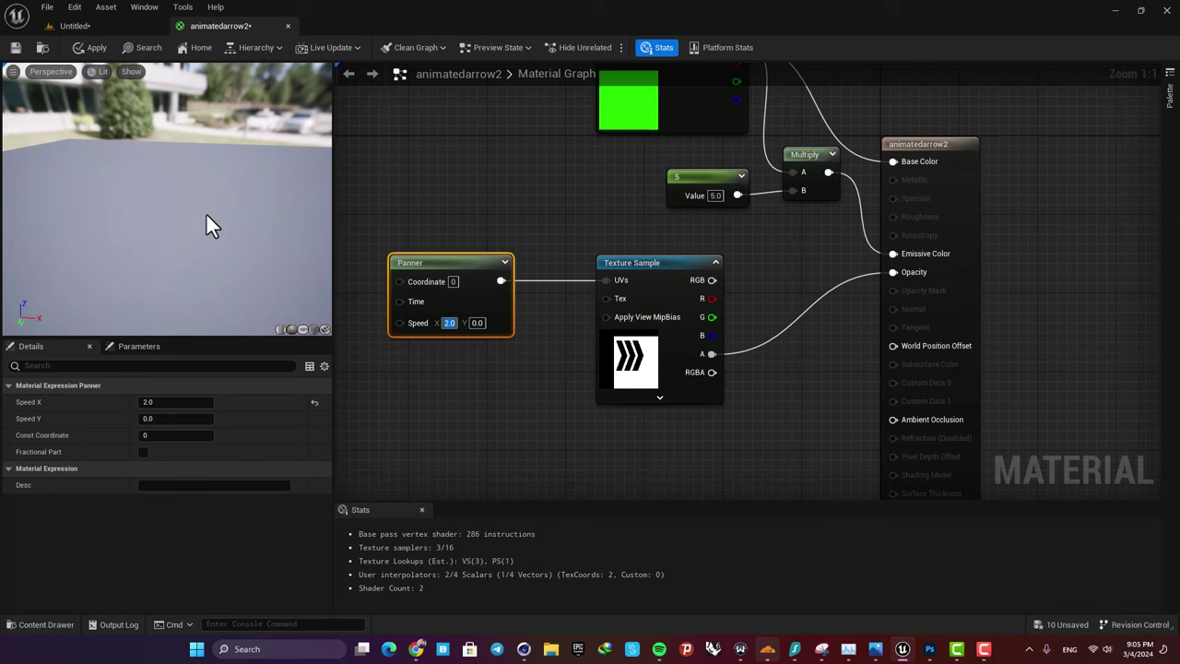
Step: Set the Panner's X speed to -0.5 and check the arrow's motion in the material preview
{"action": "type", "text": "-"}
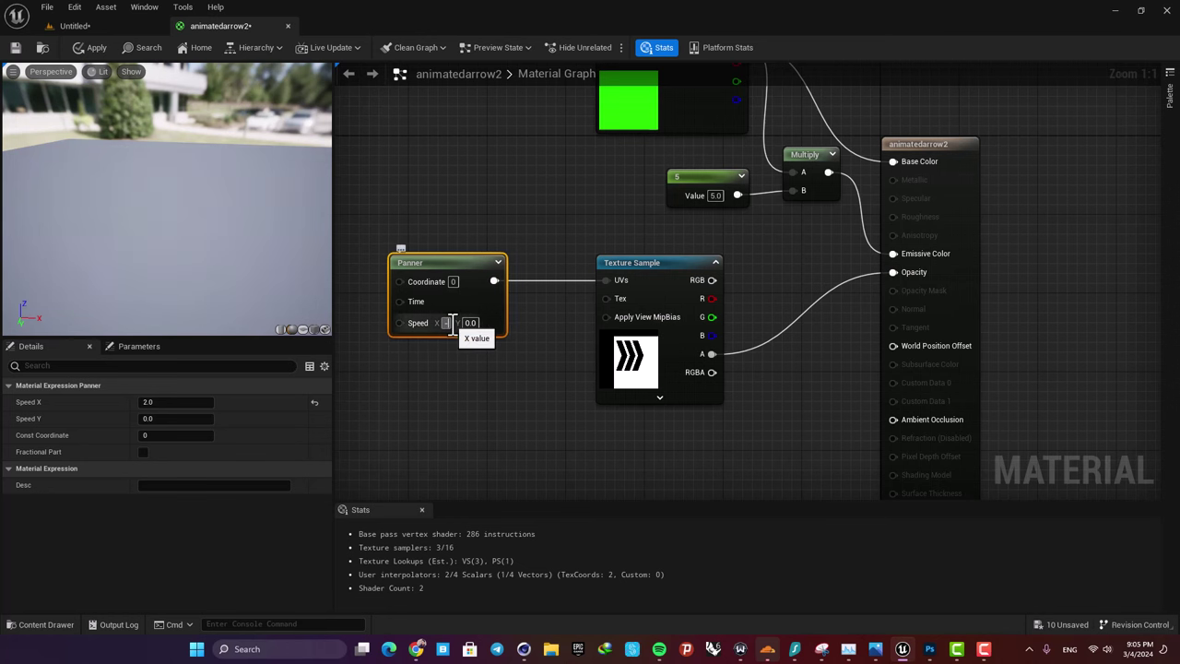
{"action": "type", "text": "0.5"}
{"action": "key", "text": "Return"}
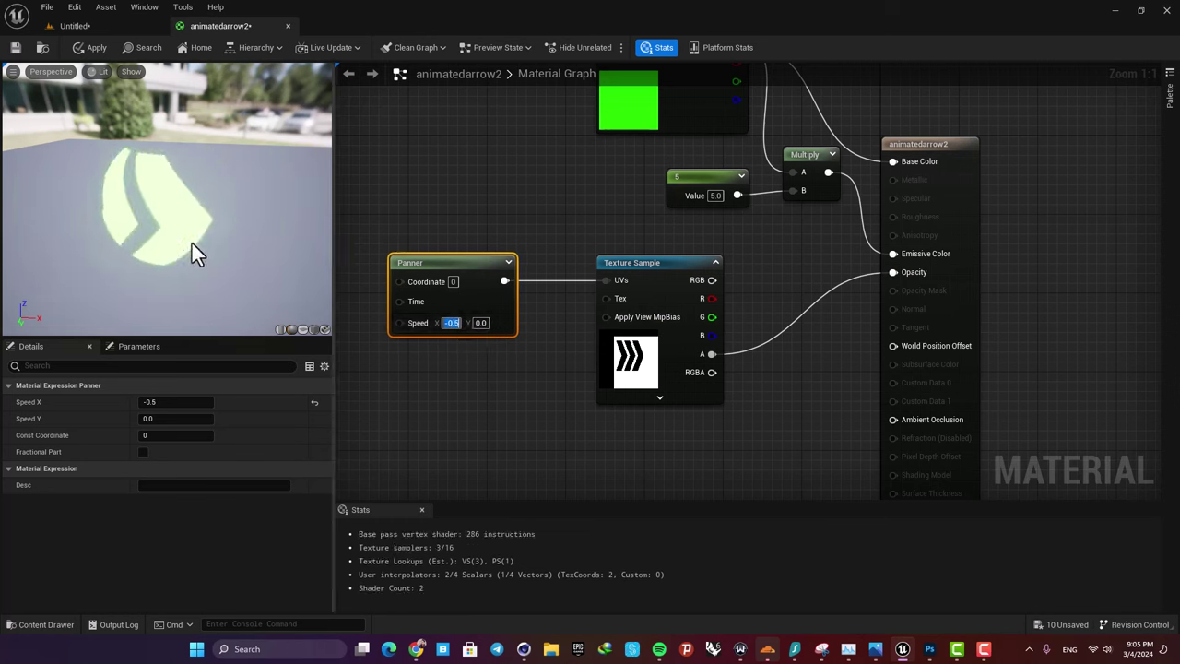
{"action": "right_click_drag", "start_coordinate": [197, 240], "coordinate": [181, 231]}
{"action": "mouse_move", "coordinate": [182, 244]}
{"action": "left_mouse_down"}
{"action": "mouse_move", "coordinate": [184, 217]}
{"action": "mouse_move", "coordinate": [184, 244]}
{"action": "left_mouse_up"}
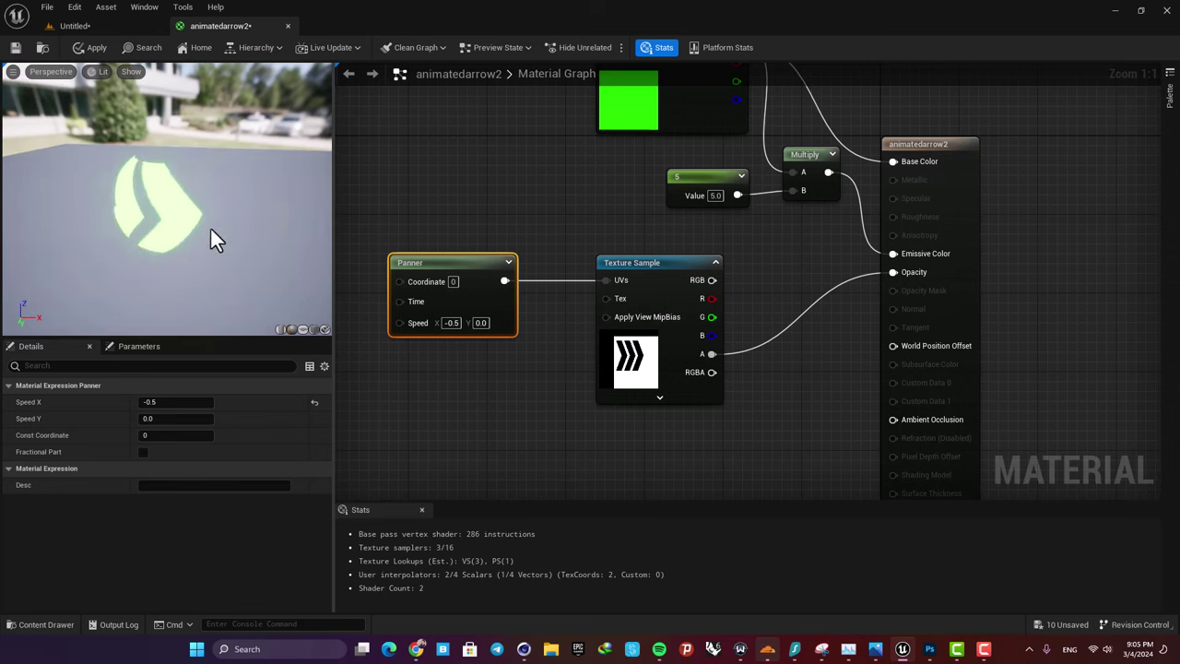
Step: Return to the level, place a plane on the floor beside the logo, and stretch it along X into a long strip
{"action": "left_click", "coordinate": [74, 26]}
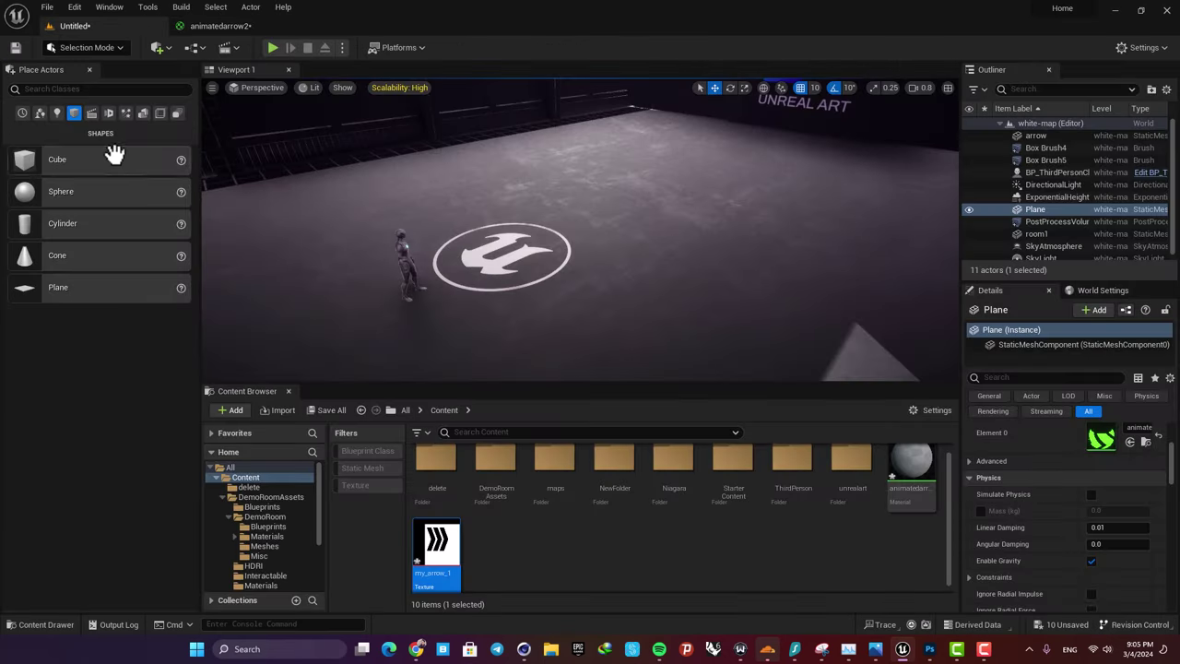
{"action": "left_click_drag", "start_coordinate": [75, 287], "coordinate": [560, 238]}
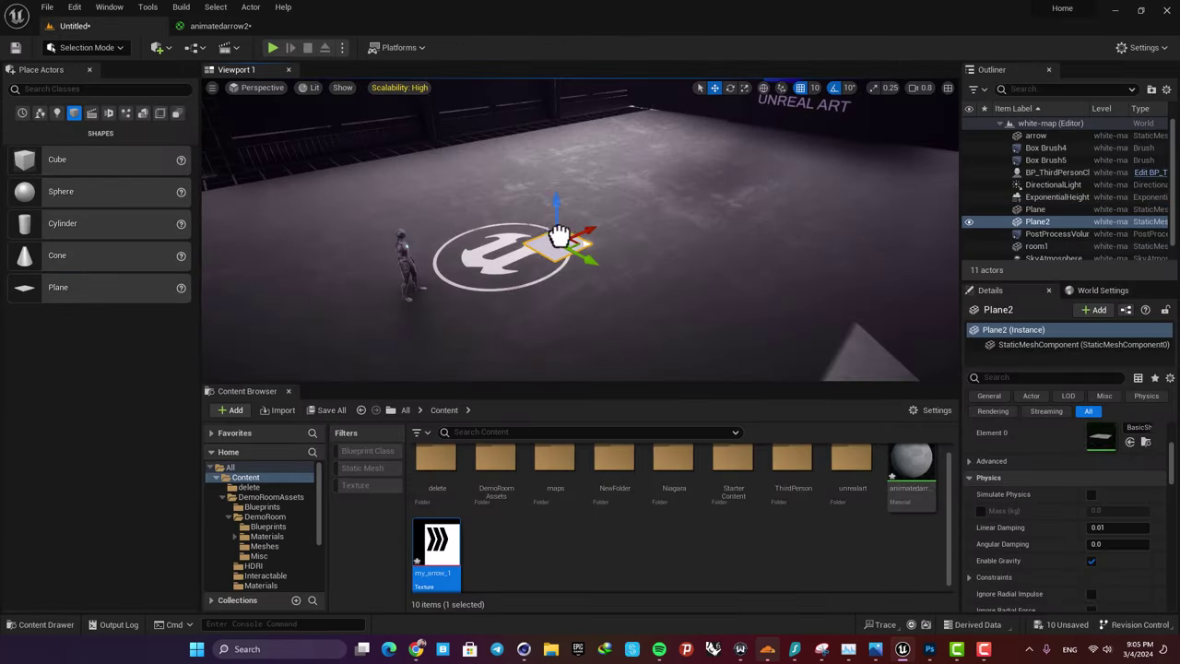
{"action": "key", "text": "r"}
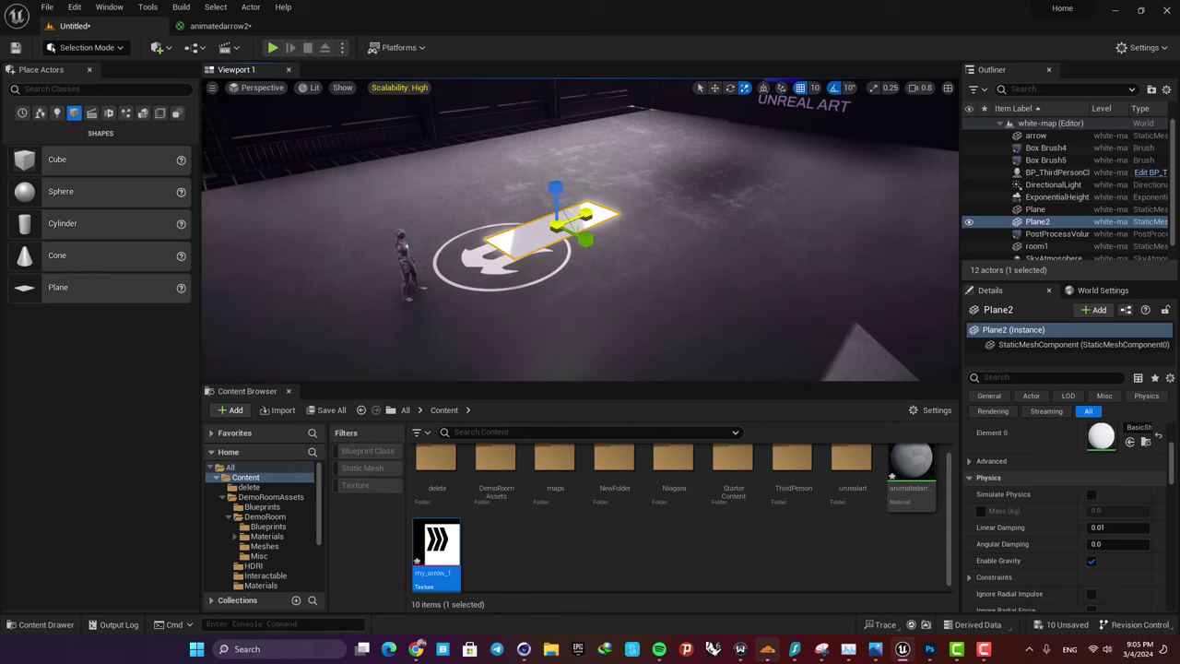
{"action": "key", "text": "f"}
Step: Assign the animatedarrow2 material to the new plane, apply the material's graph changes, and view the moving arrows in the level
{"action": "left_click", "coordinate": [855, 551]}
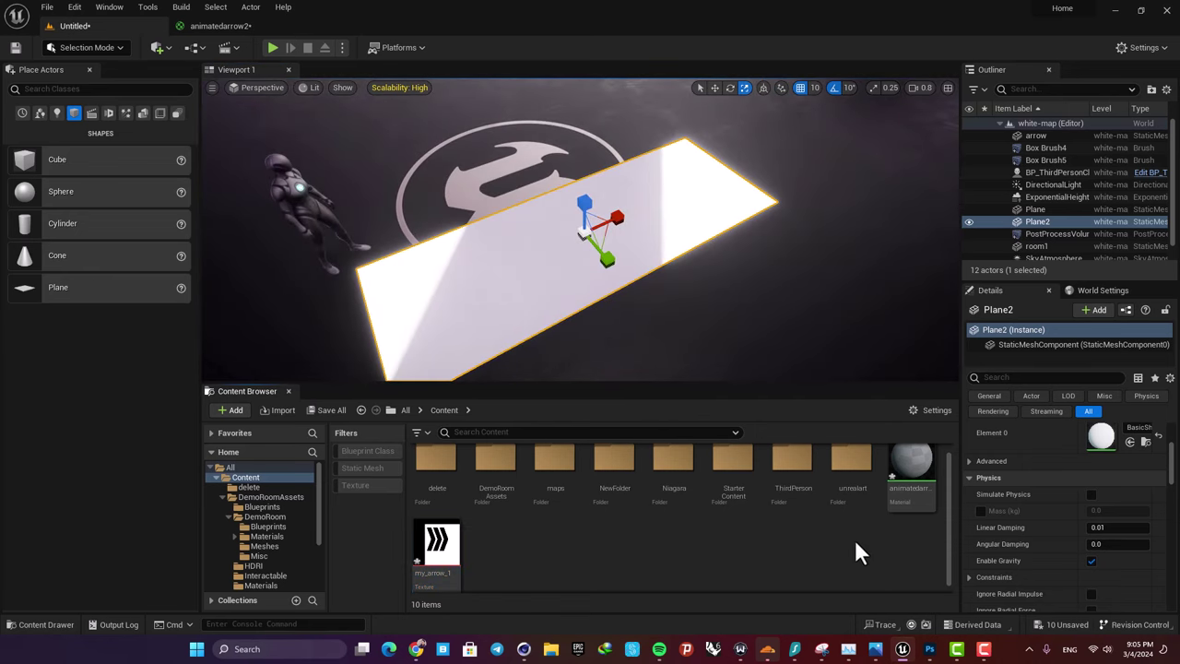
{"action": "left_click_drag", "start_coordinate": [911, 465], "coordinate": [640, 355]}
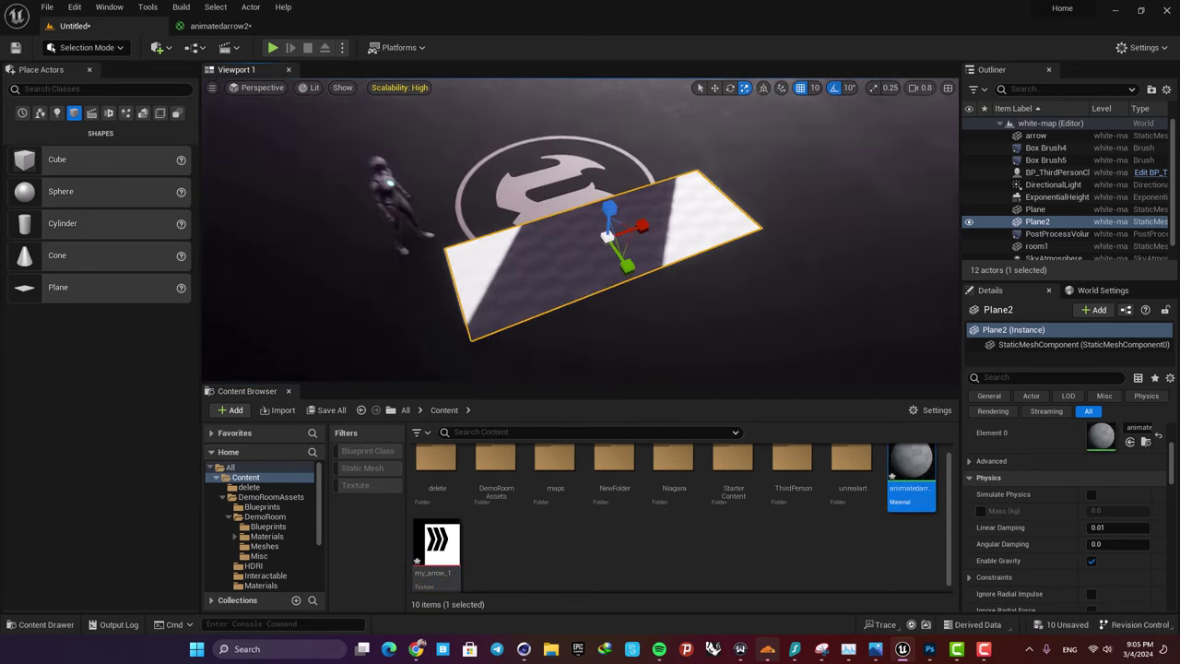
{"action": "left_click", "coordinate": [217, 25]}
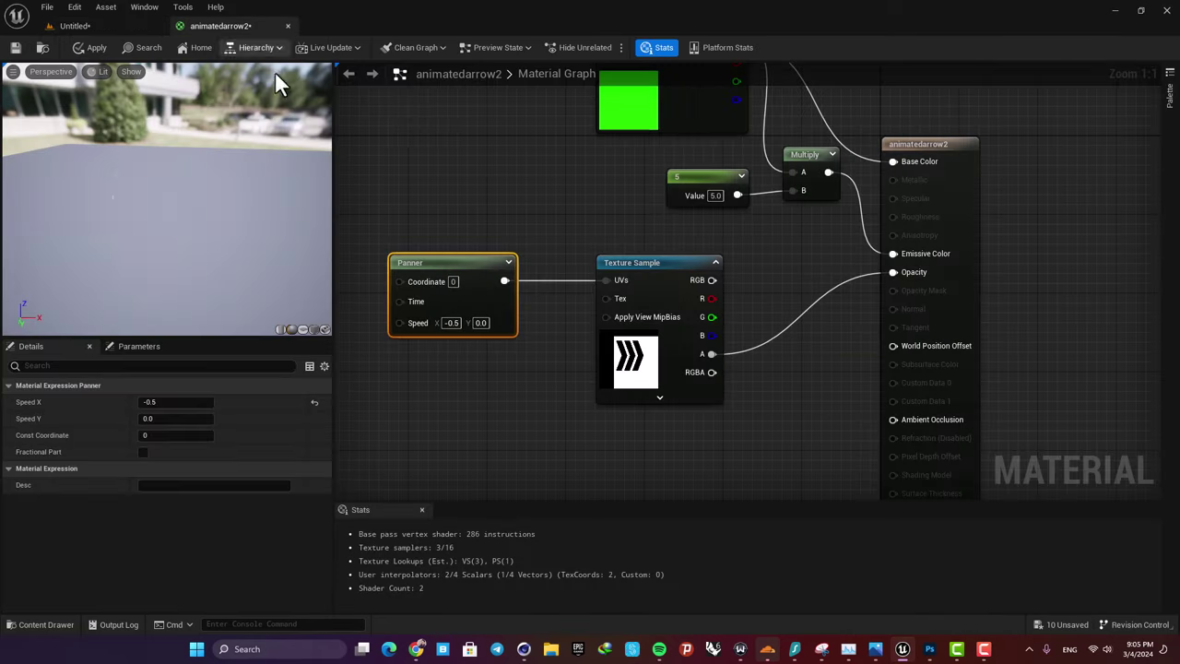
{"action": "left_click", "coordinate": [88, 48]}
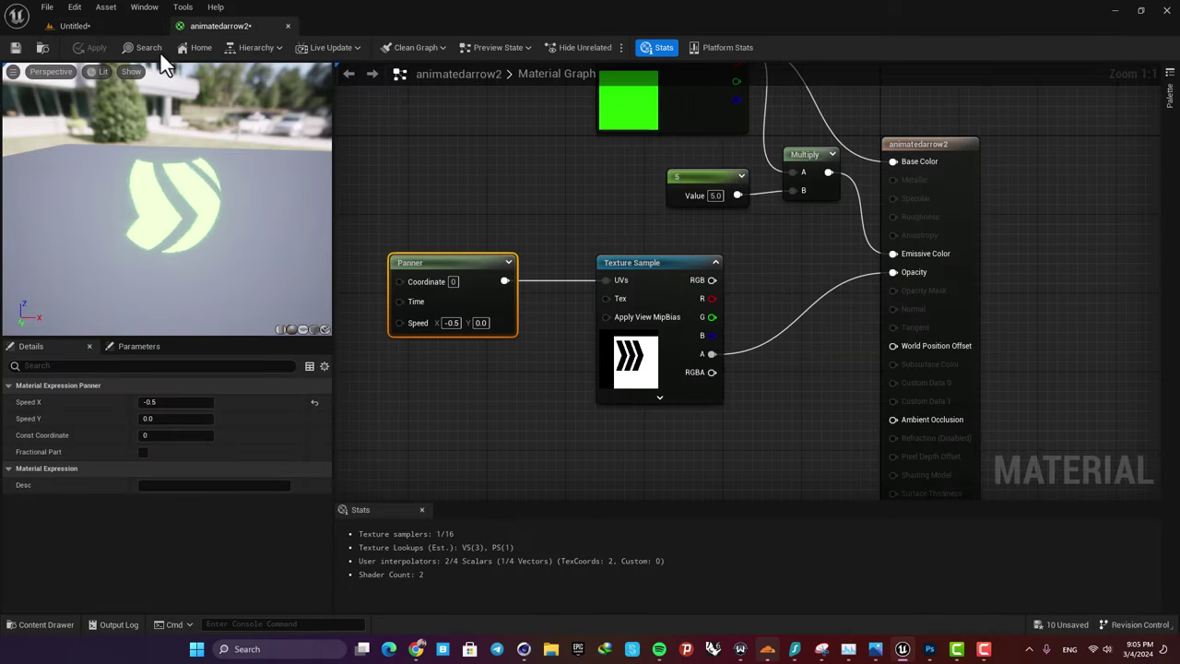
{"action": "left_click", "coordinate": [75, 26]}
{"action": "mouse_move", "coordinate": [558, 275]}
{"action": "right_mouse_down"}
{"action": "mouse_move", "coordinate": [526, 281]}
{"action": "mouse_move", "coordinate": [569, 270]}
{"action": "right_mouse_up"}
{"action": "key", "text": "w"}
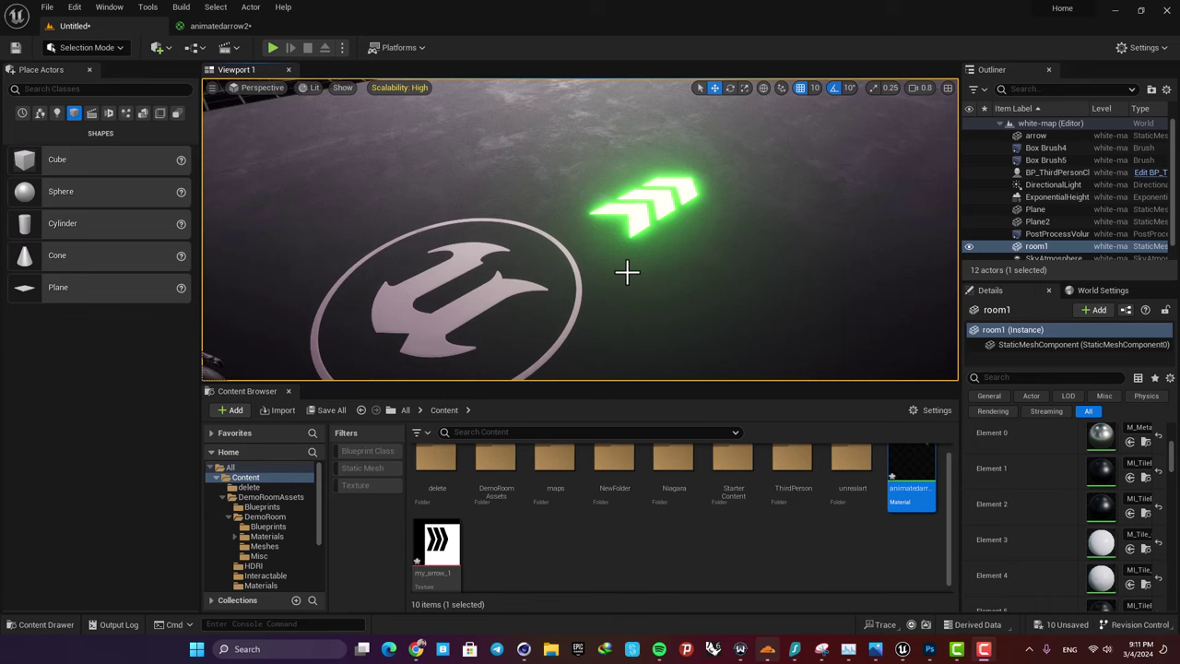
{"action": "mouse_move", "coordinate": [512, 243]}
{"action": "right_mouse_down"}
{"action": "mouse_move", "coordinate": [528, 234]}
{"action": "mouse_move", "coordinate": [516, 251]}
{"action": "mouse_move", "coordinate": [511, 243]}
{"action": "right_mouse_up"}
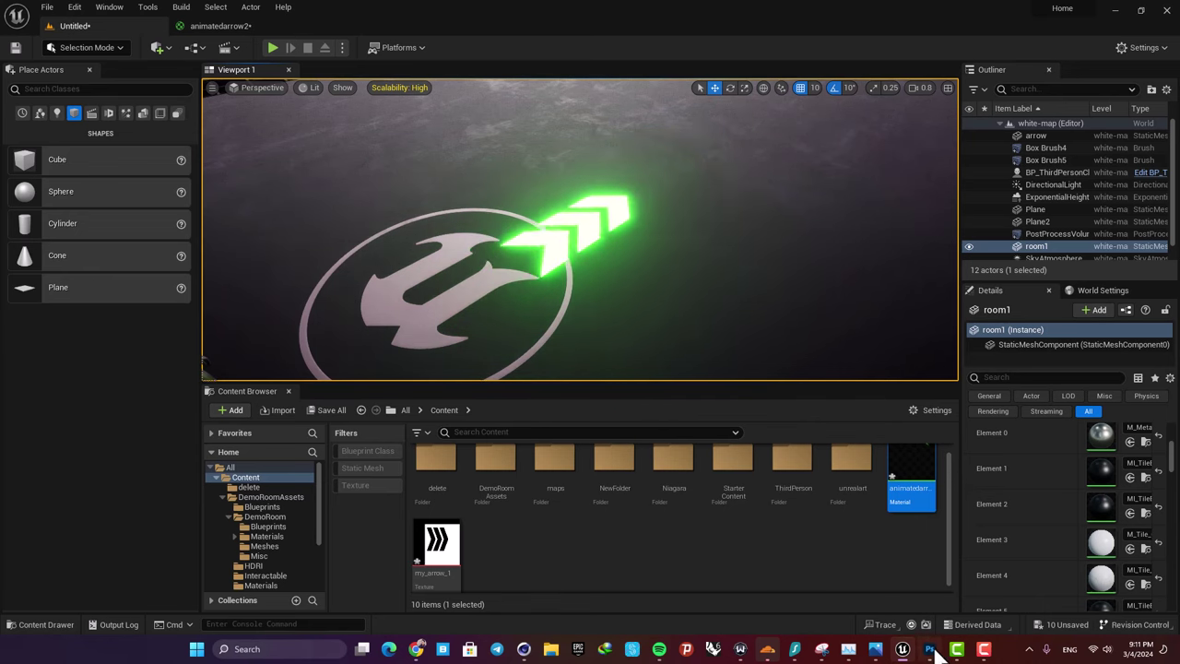
Step: Switch to Photoshop, duplicate the chevron layer to both sides so the chevrons span the canvas width, and select all three layers
{"action": "key", "text": "alt+Tab"}
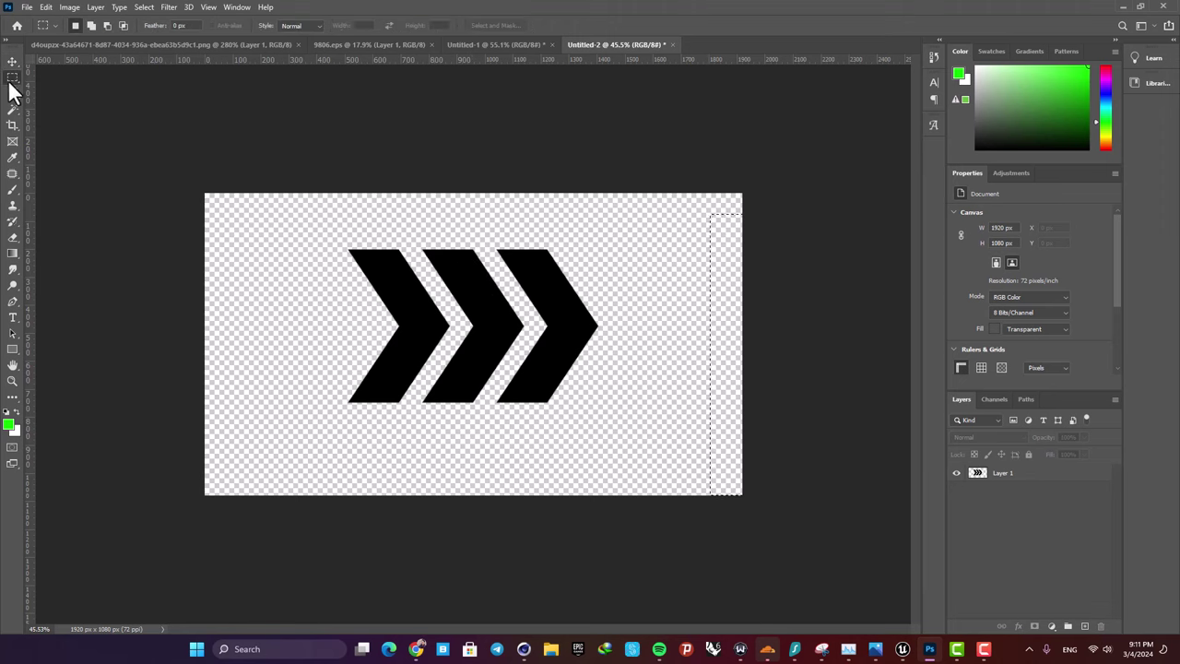
{"action": "left_click_drag", "start_coordinate": [463, 274], "coordinate": [682, 276]}
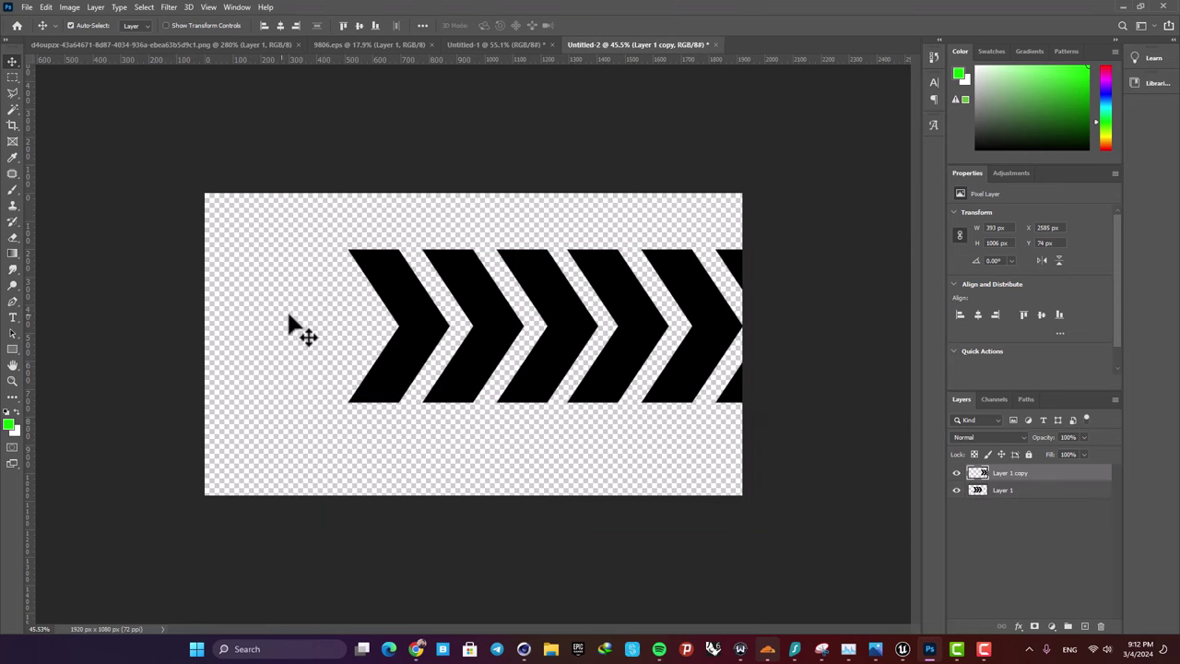
{"action": "left_click_drag", "start_coordinate": [354, 285], "coordinate": [260, 291]}
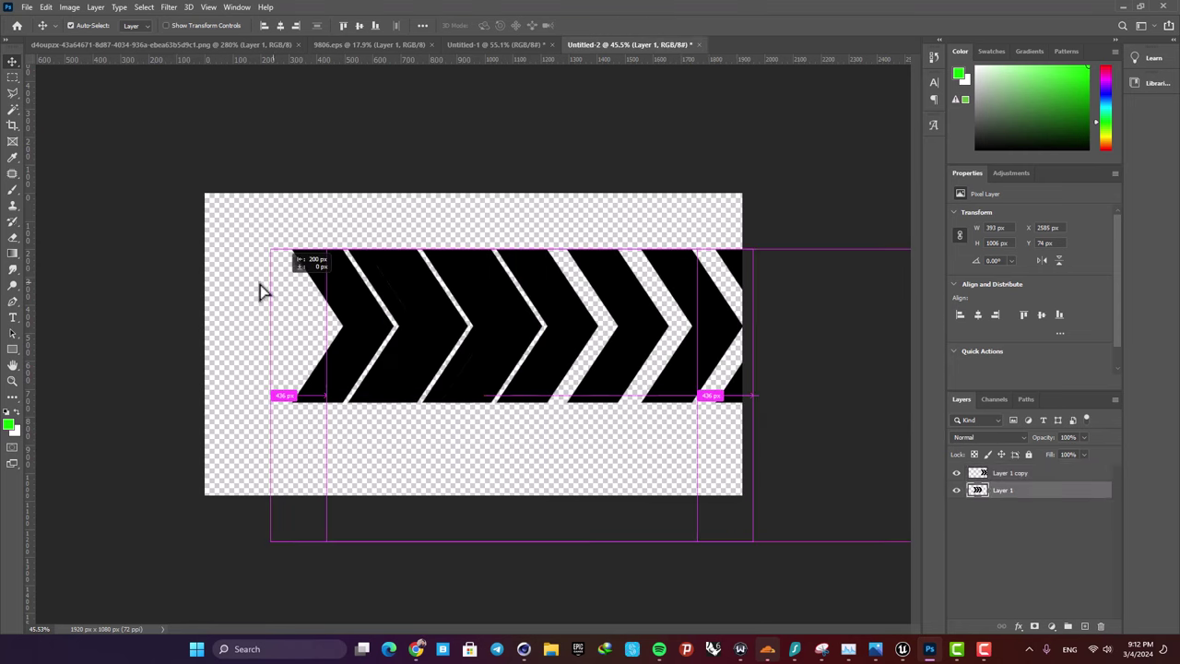
{"action": "left_click_drag", "start_coordinate": [261, 291], "coordinate": [139, 291], "text": "alt"}
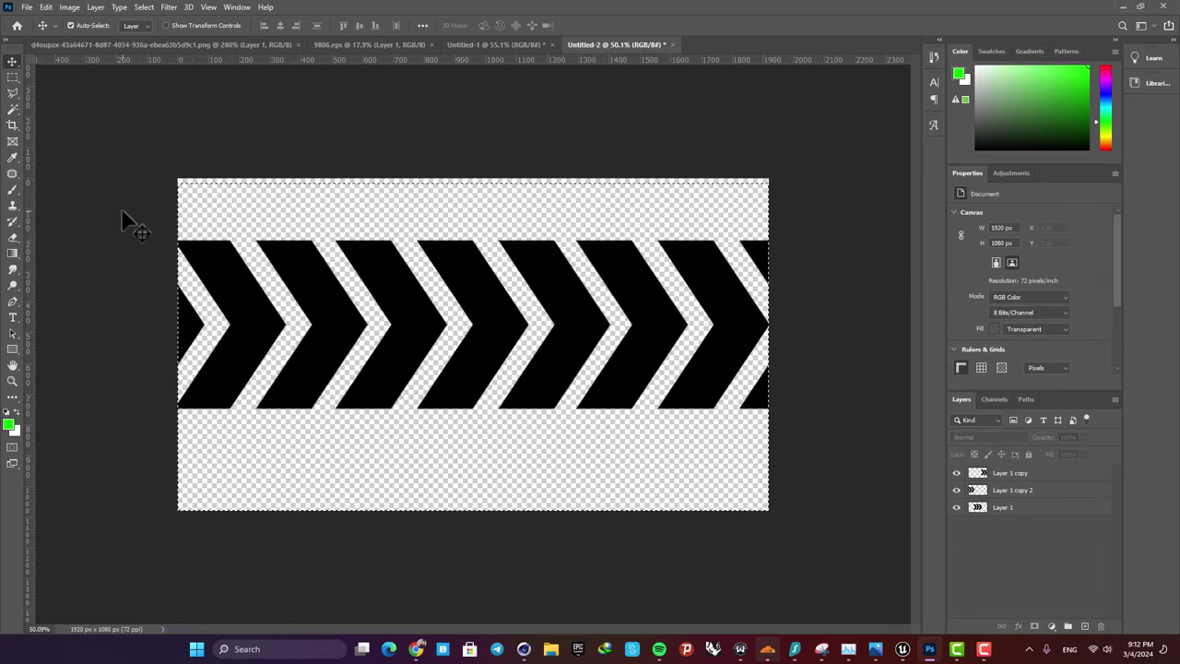
{"action": "left_click_drag", "start_coordinate": [116, 230], "coordinate": [853, 457]}
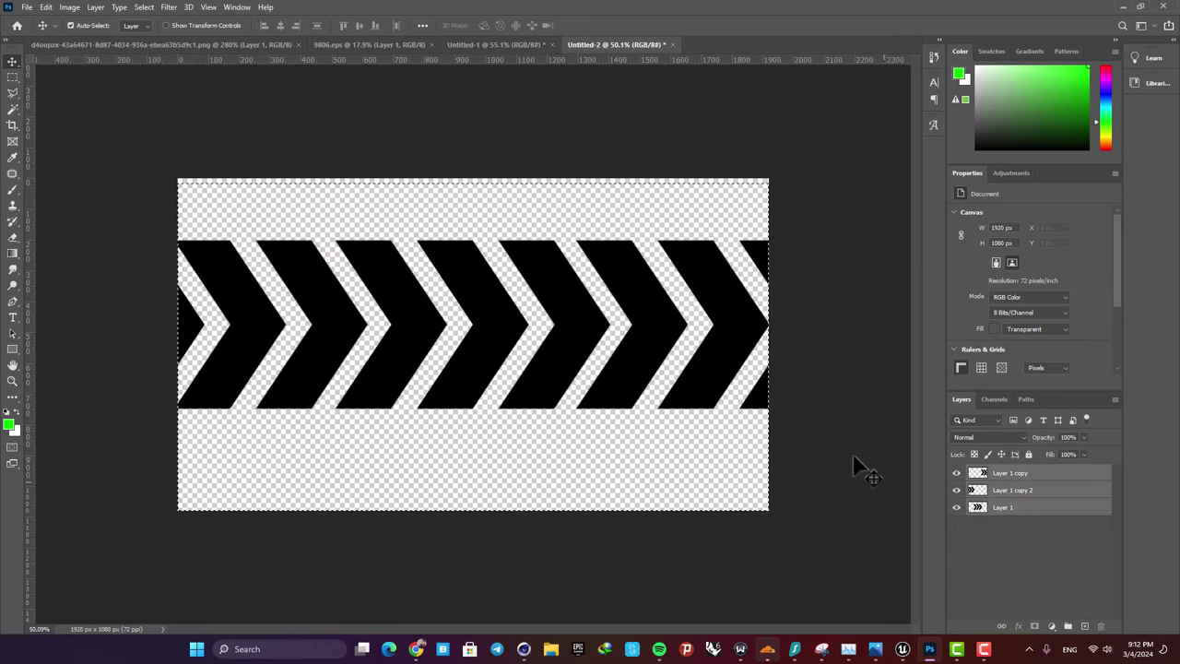
Step: Move the three selected chevron layers down 50 px to centre them vertically on the canvas, and clear the layer selection
{"action": "left_click_drag", "start_coordinate": [711, 271], "coordinate": [709, 288]}
{"action": "key", "text": "Down"}
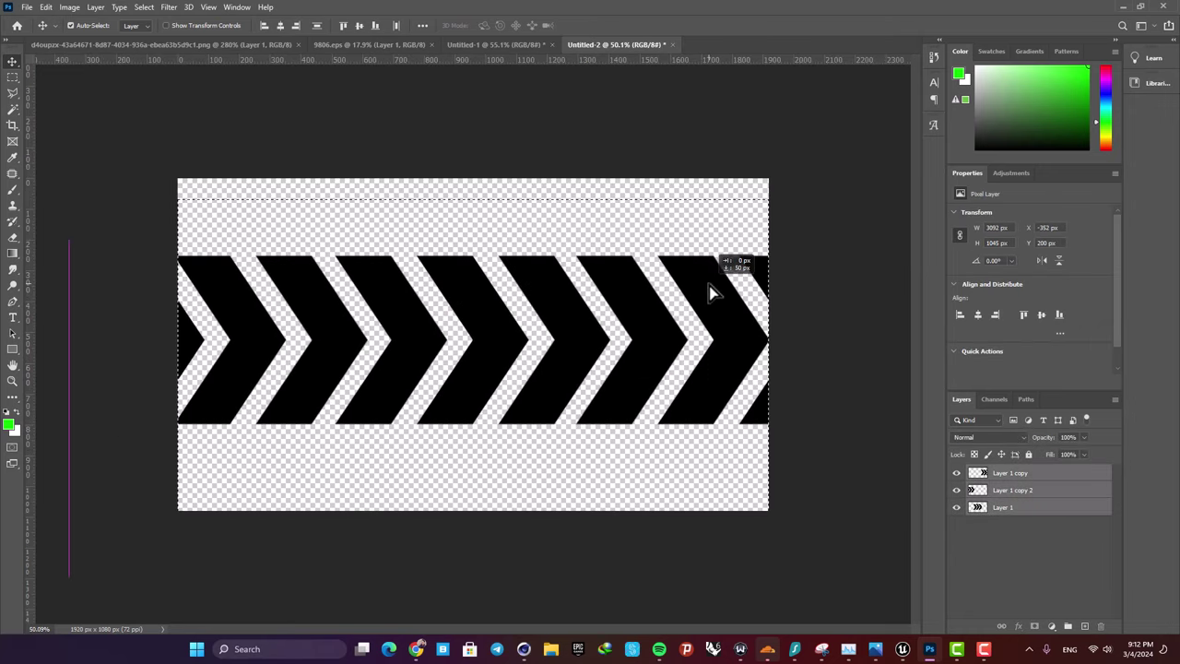
{"action": "left_click", "coordinate": [787, 196]}
{"action": "key", "text": "ctrl+d"}
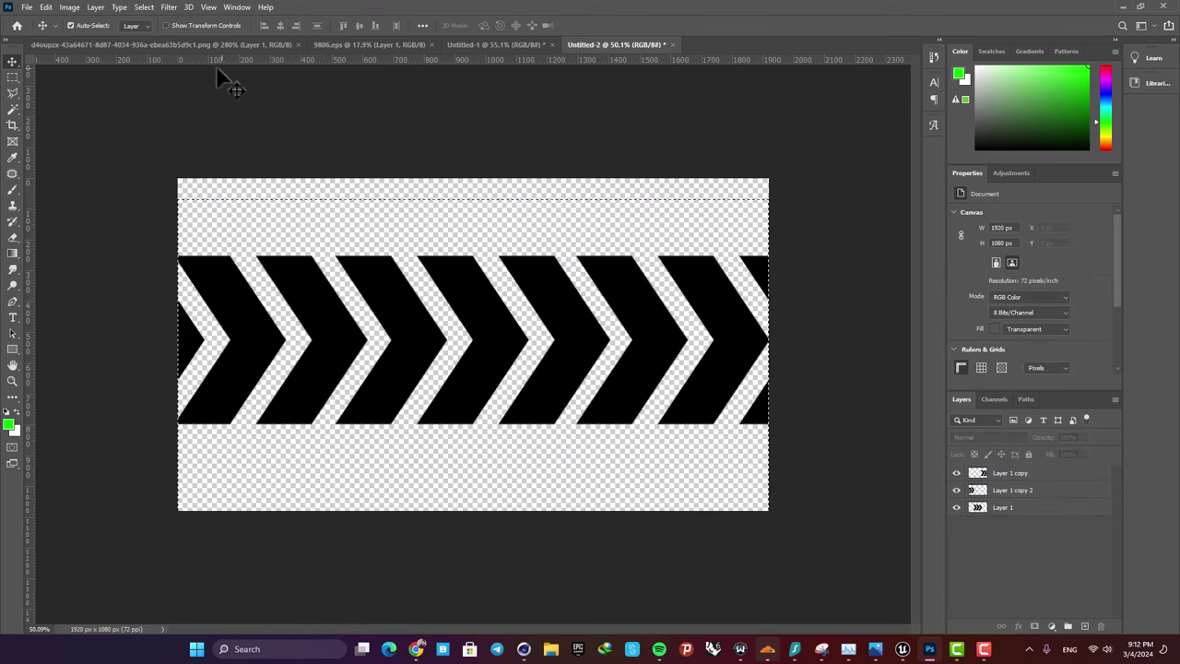
Step: Export the chevron image as a PNG named myarrows2 on the Desktop
{"action": "left_click", "coordinate": [44, 8]}
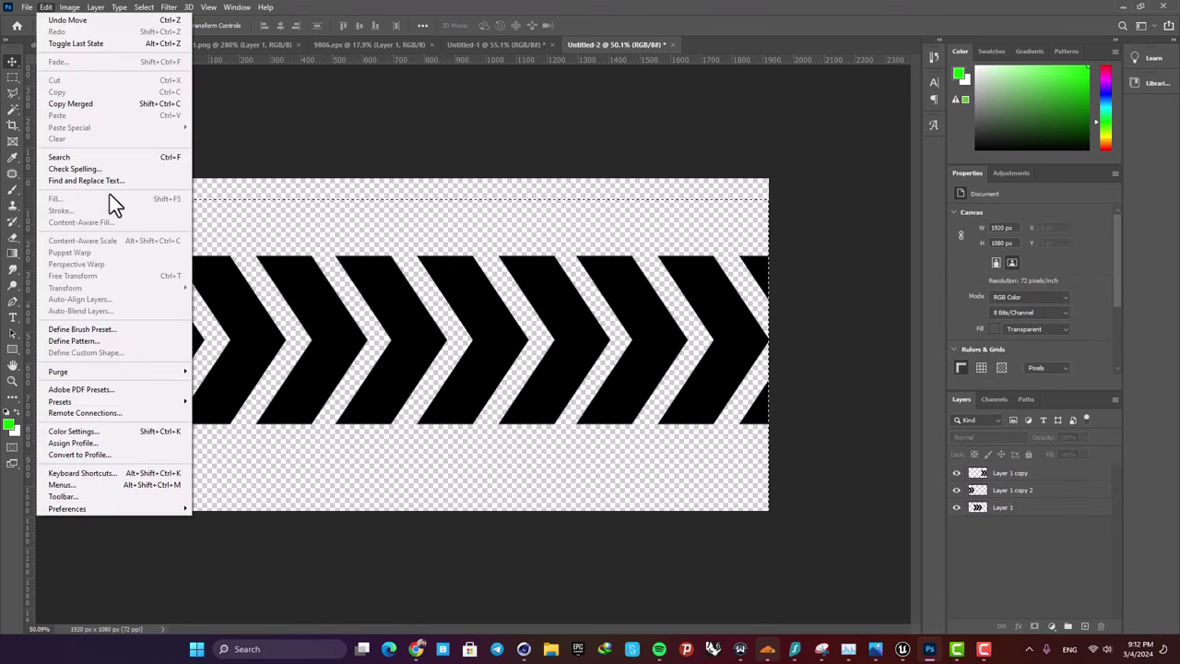
{"action": "mouse_move", "coordinate": [26, 7]}
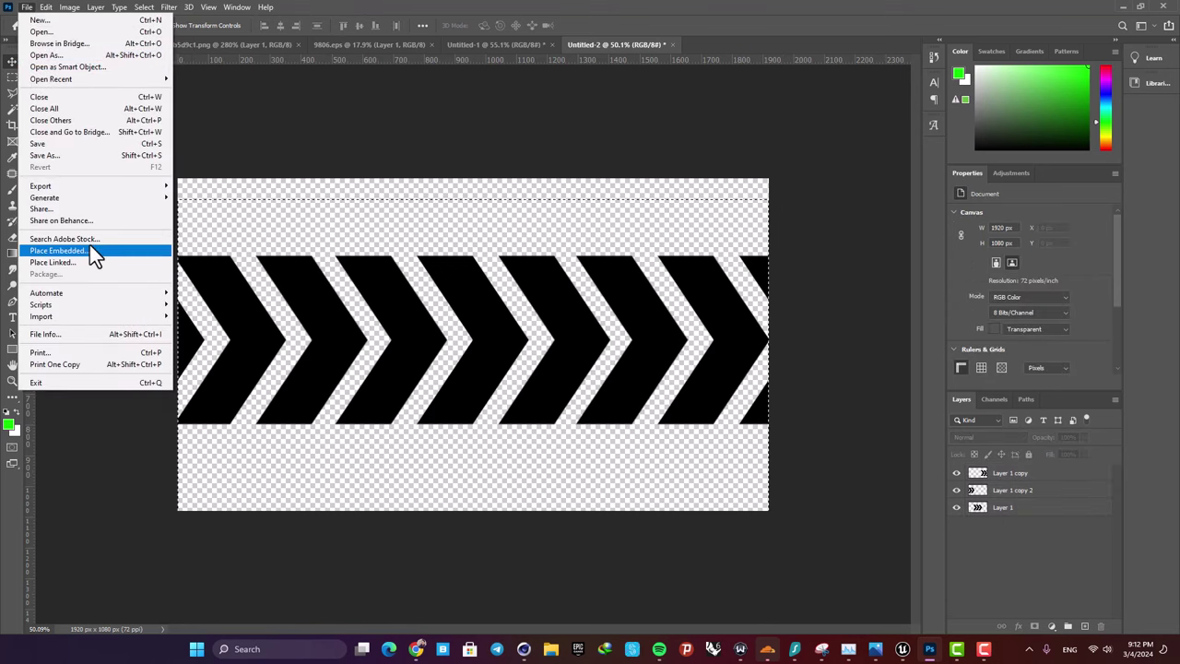
{"action": "mouse_move", "coordinate": [88, 186]}
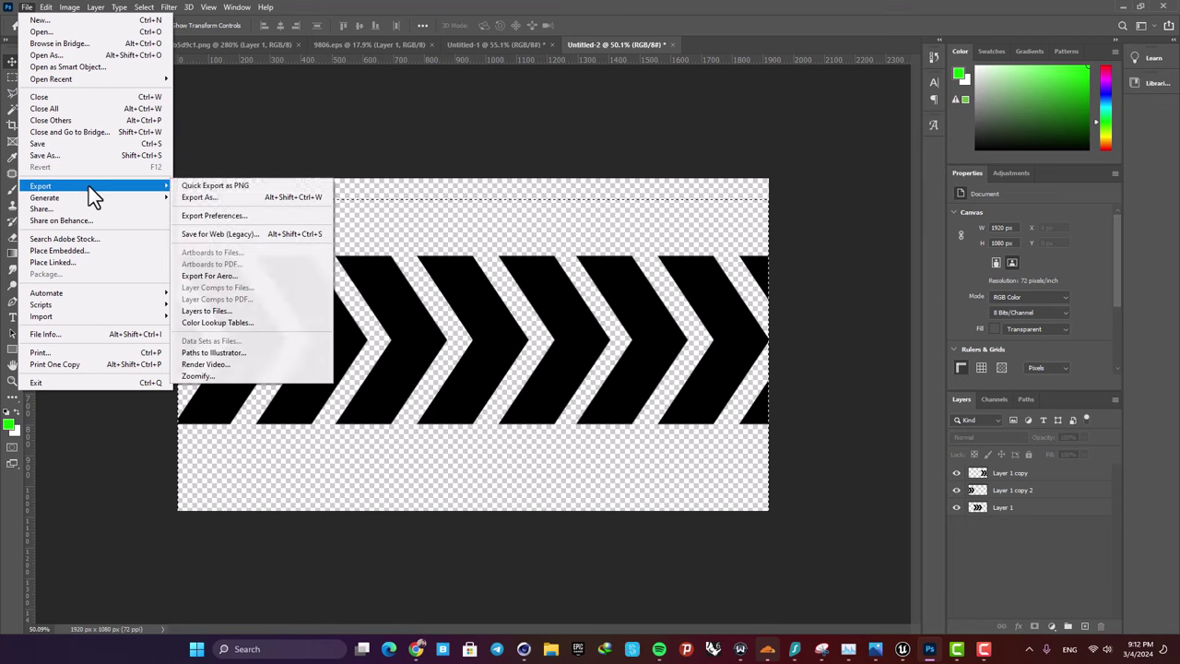
{"action": "left_click", "coordinate": [223, 187]}
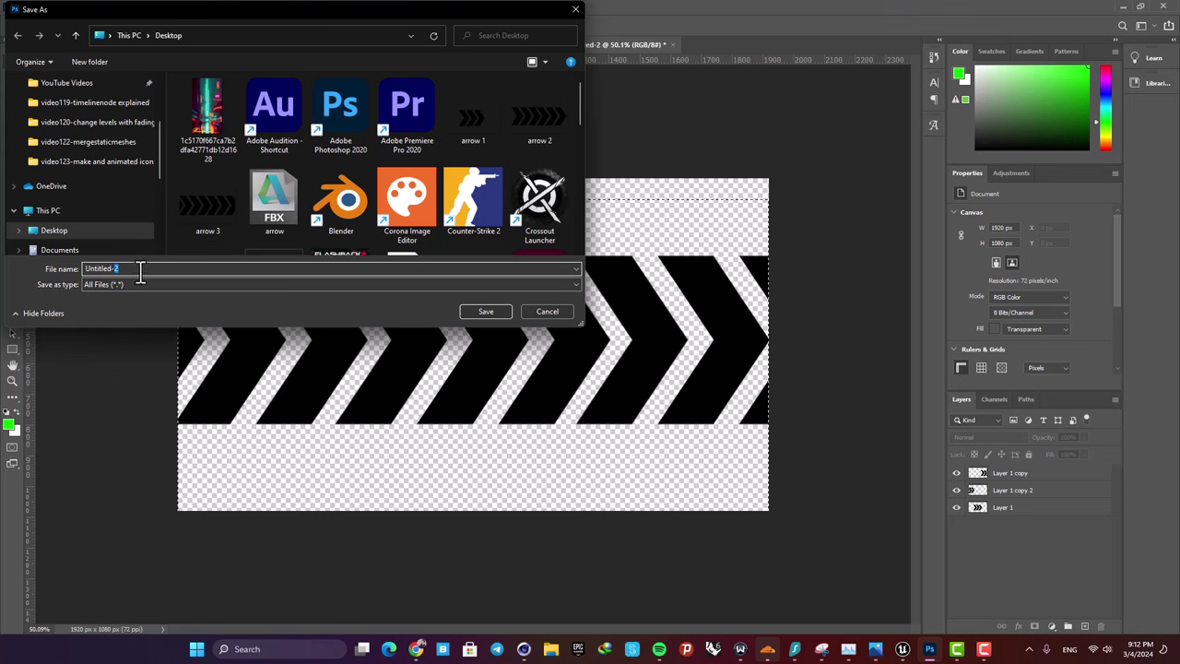
{"action": "left_click_drag", "start_coordinate": [140, 269], "coordinate": [86, 268]}
{"action": "type", "text": "my"}
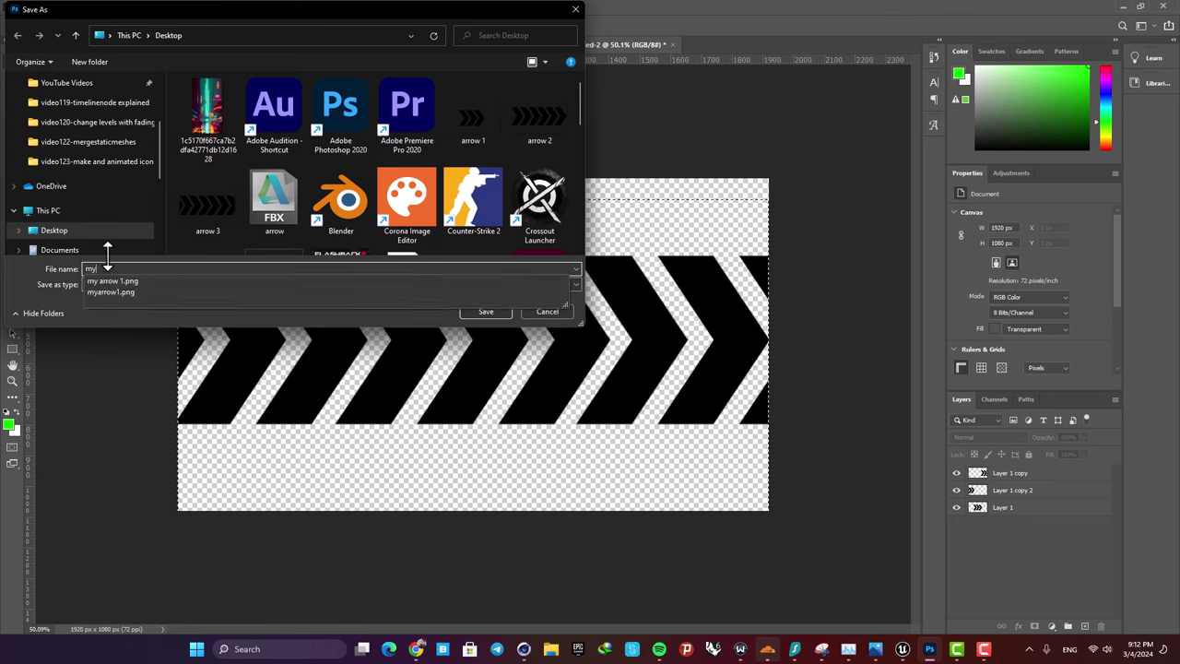
{"action": "type", "text": "arrows2"}
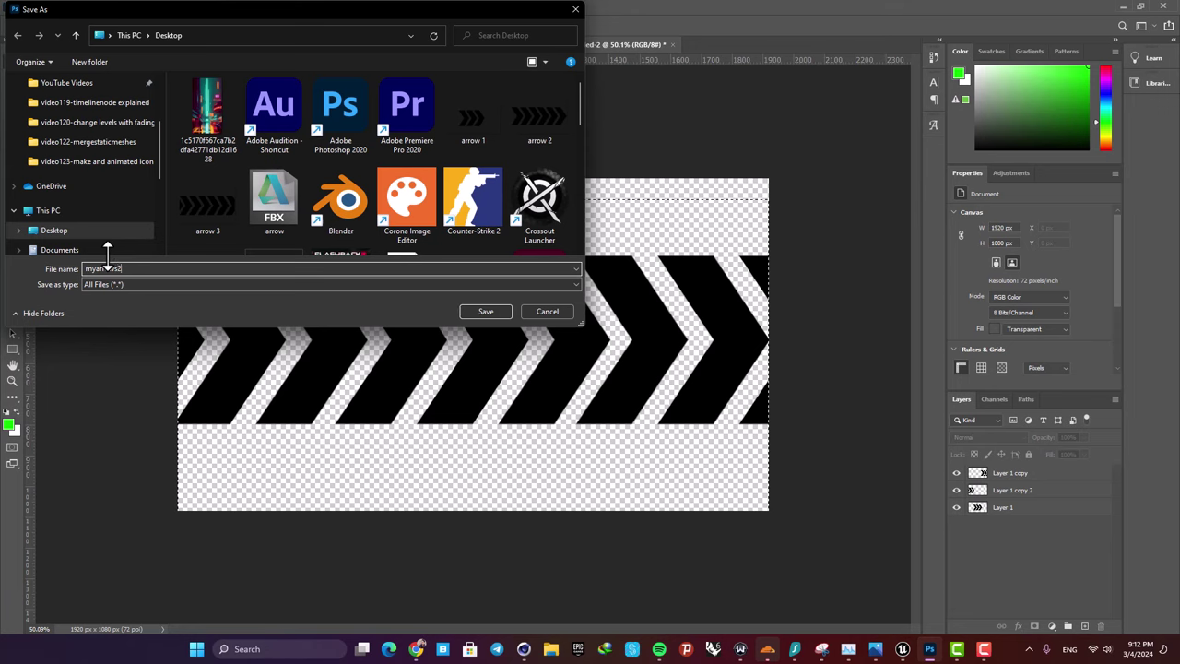
{"action": "key", "text": "Return"}
Step: Switch to Unreal Engine and set the Texture Sample's texture in the animatedarrow2 material to myarrows2
{"action": "left_click", "coordinate": [1122, 7]}
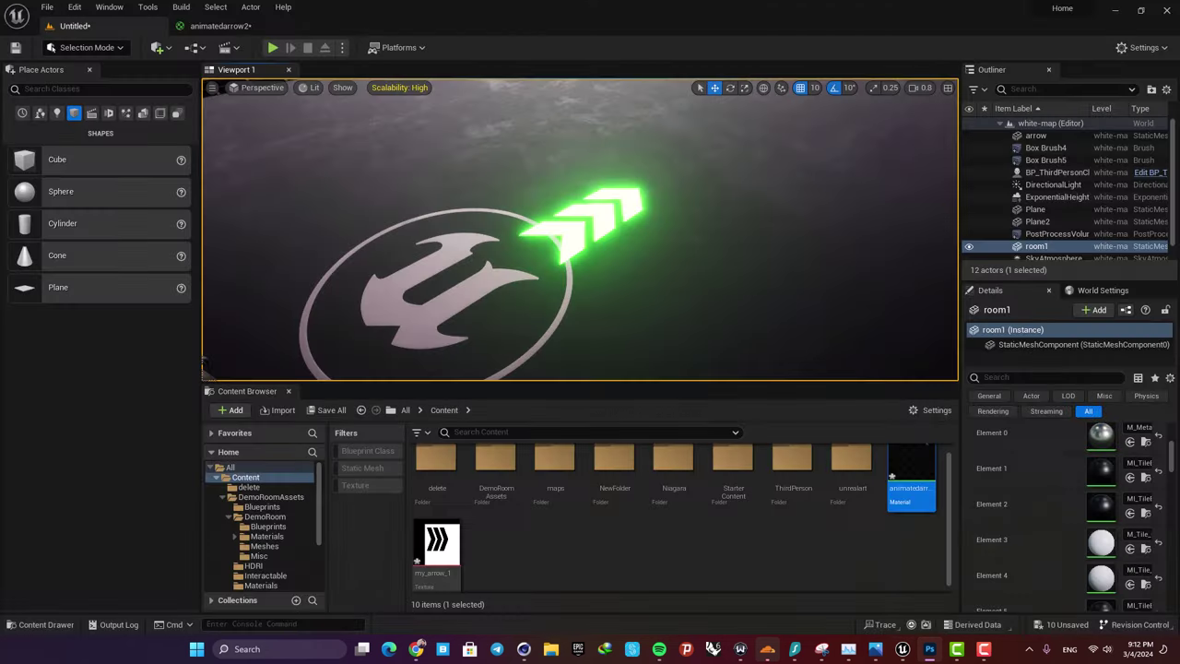
{"action": "left_click", "coordinate": [1141, 7]}
{"action": "left_click", "coordinate": [213, 27]}
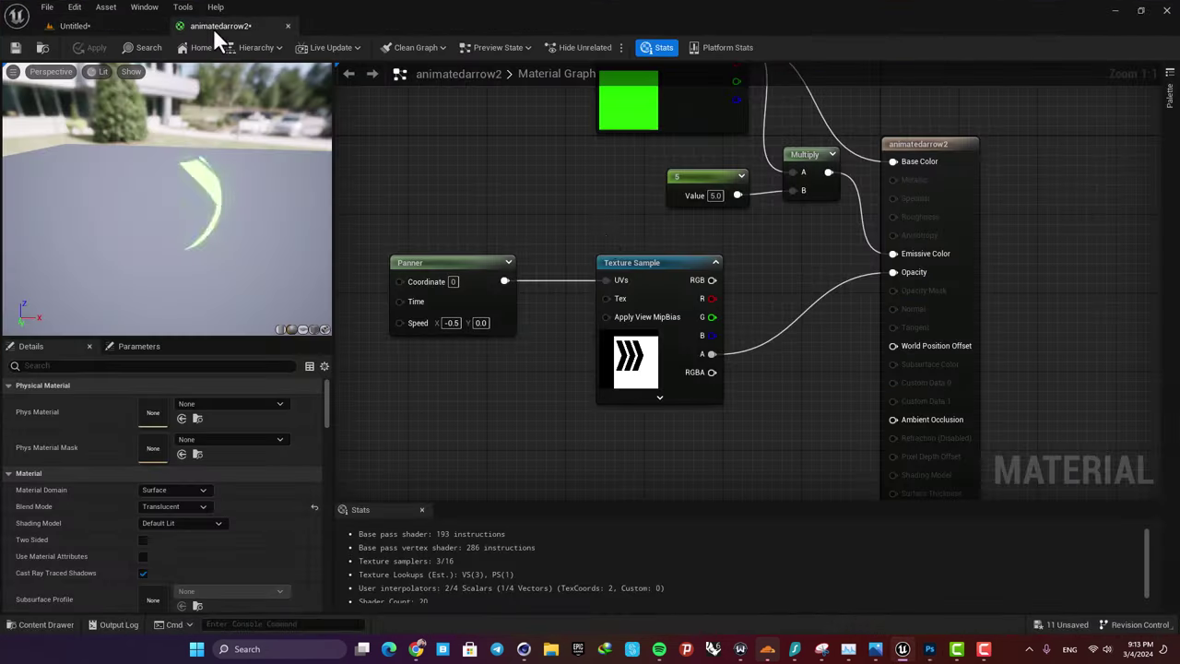
{"action": "left_click", "coordinate": [633, 262]}
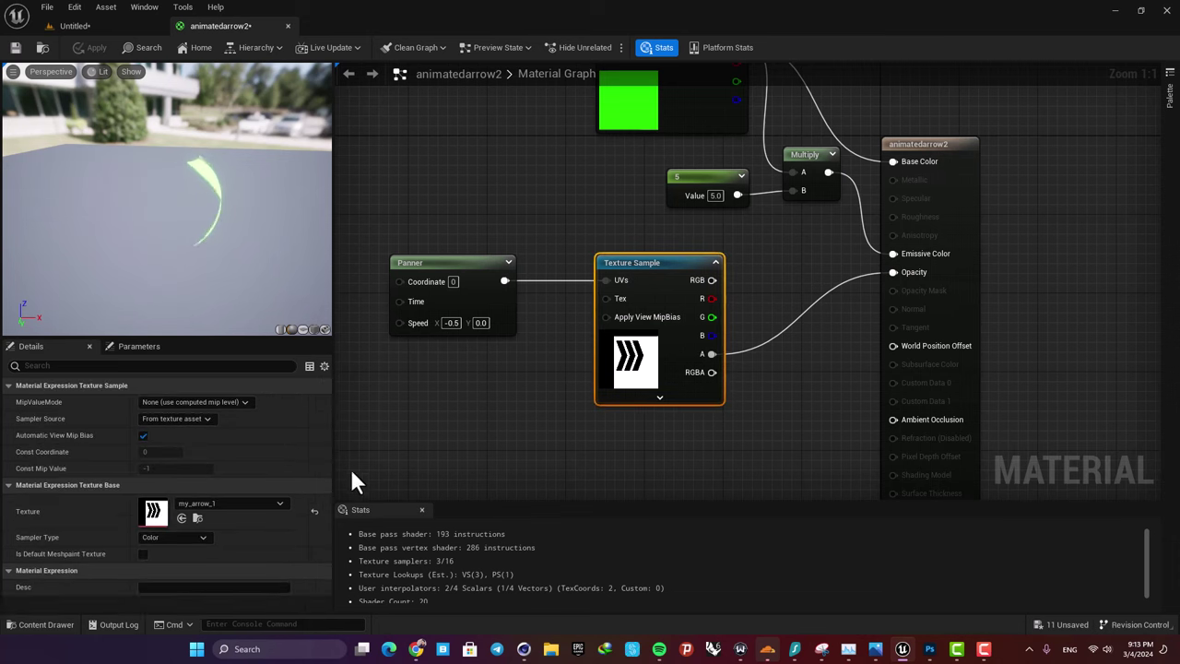
{"action": "left_click", "coordinate": [211, 504]}
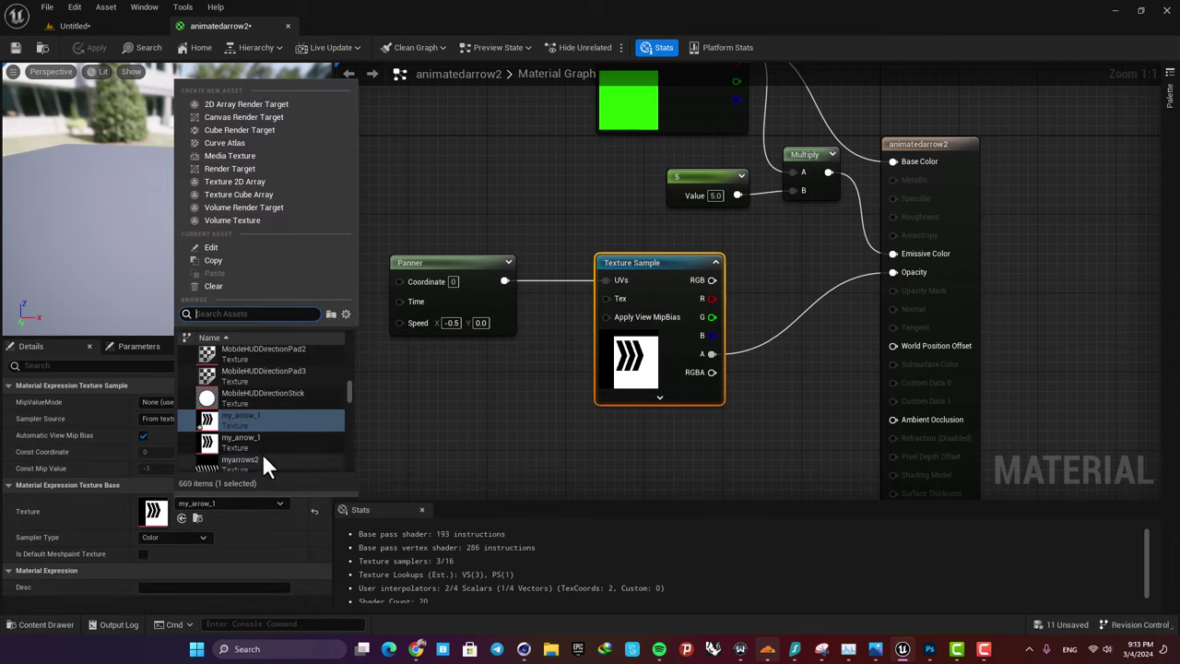
{"action": "scroll", "coordinate": [259, 442], "scroll_direction": "down", "scroll_amount": 1}
{"action": "left_click", "coordinate": [219, 421]}
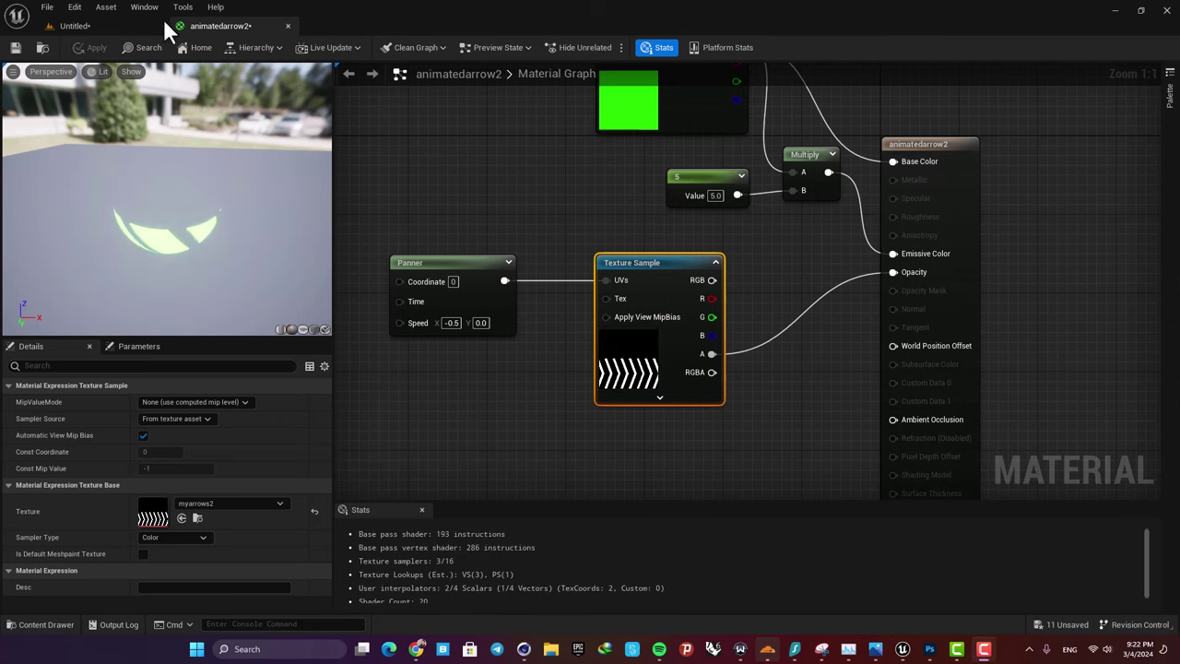
Step: Return to the level and examine how the chevrons repeat along the glowing arrow strip
{"action": "left_click", "coordinate": [85, 27]}
{"action": "right_click_drag", "start_coordinate": [434, 260], "coordinate": [461, 271]}
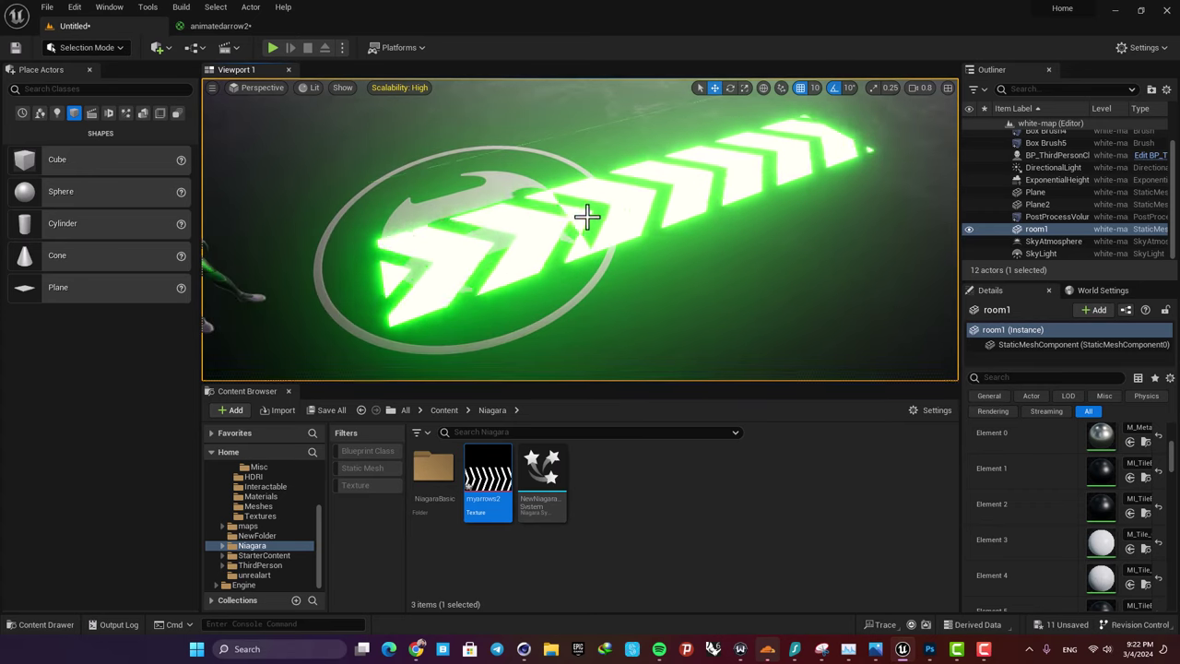
{"action": "right_click_drag", "start_coordinate": [614, 198], "coordinate": [609, 316]}
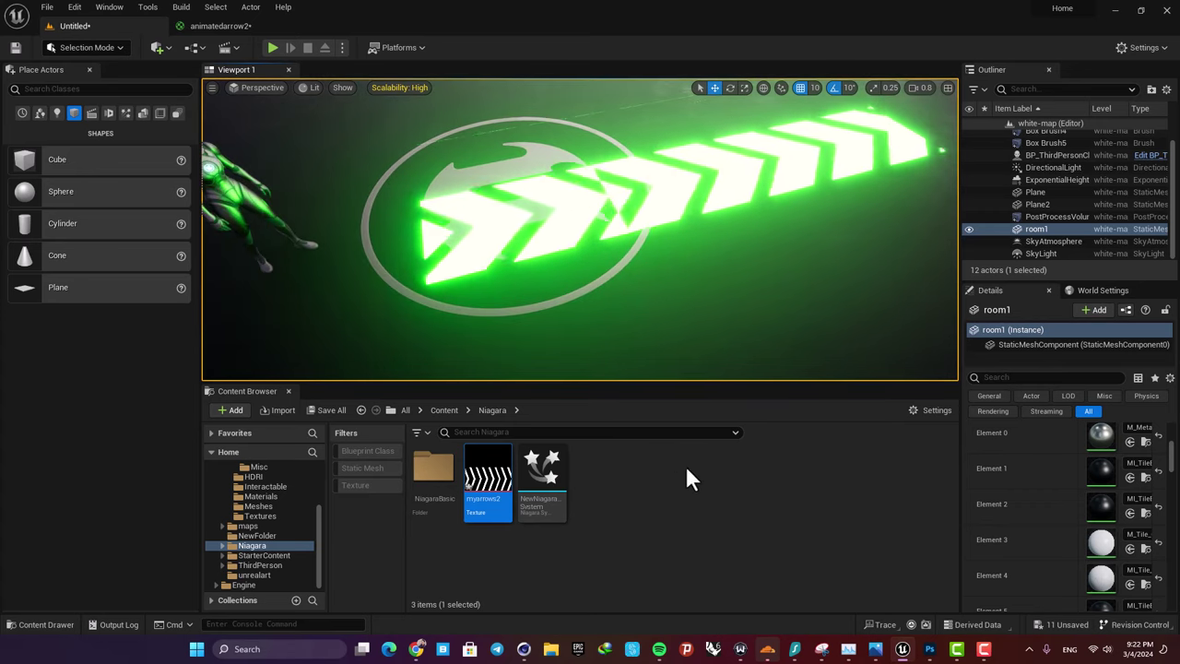
Step: Switch to Photoshop and delete the chevron copies on both sides, keeping only the original three chevrons
{"action": "left_click", "coordinate": [930, 649]}
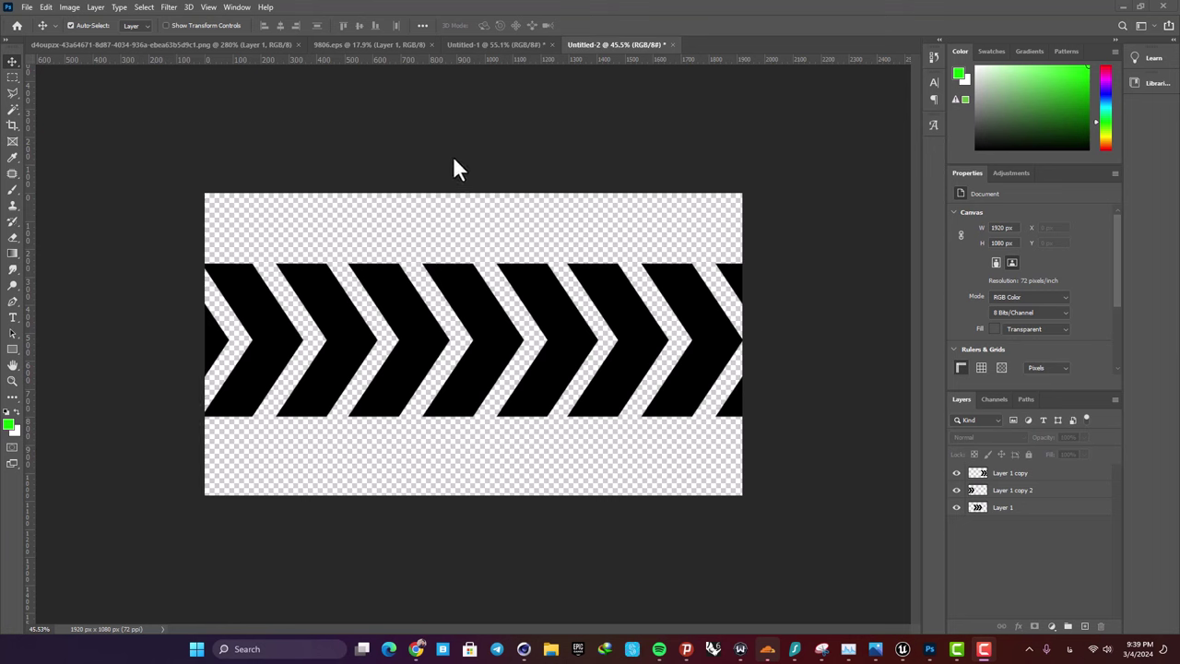
{"action": "left_click", "coordinate": [237, 279]}
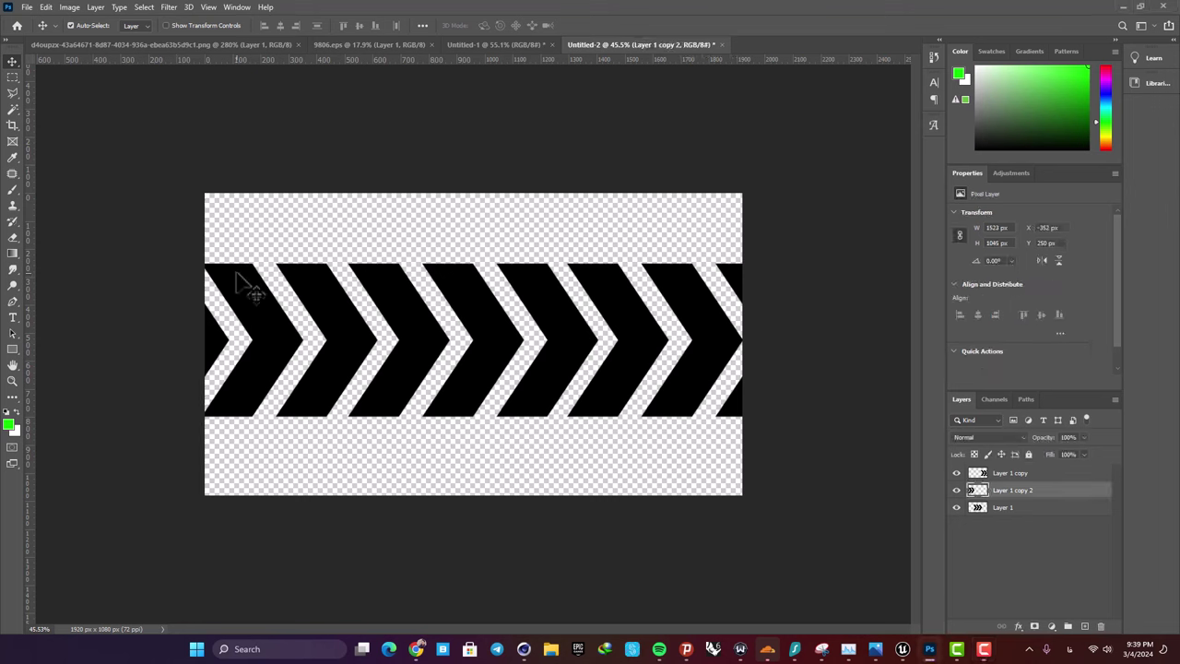
{"action": "key", "text": "Delete"}
{"action": "left_click", "coordinate": [627, 304]}
{"action": "key", "text": "Delete"}
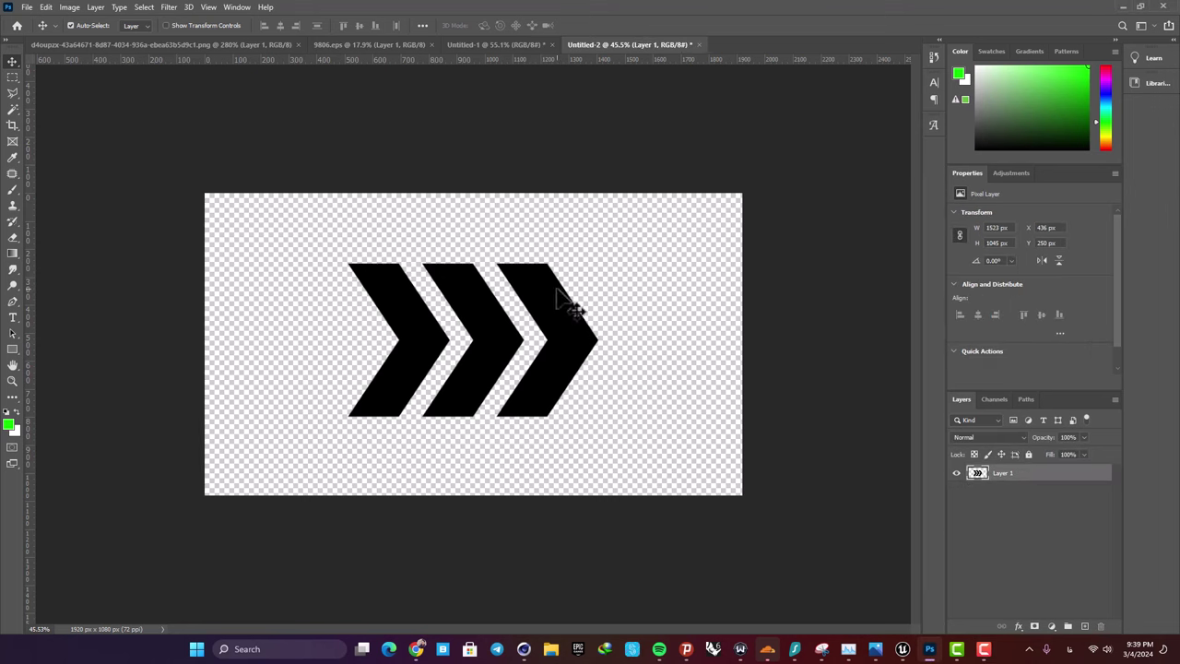
Step: Align the three chevrons with the canvas's left edge and duplicate the layer beside them to form six evenly spaced chevrons
{"action": "left_click_drag", "start_coordinate": [571, 308], "coordinate": [372, 282]}
{"action": "scroll", "coordinate": [210, 260], "scroll_direction": "up", "scroll_amount": 10, "text": "alt"}
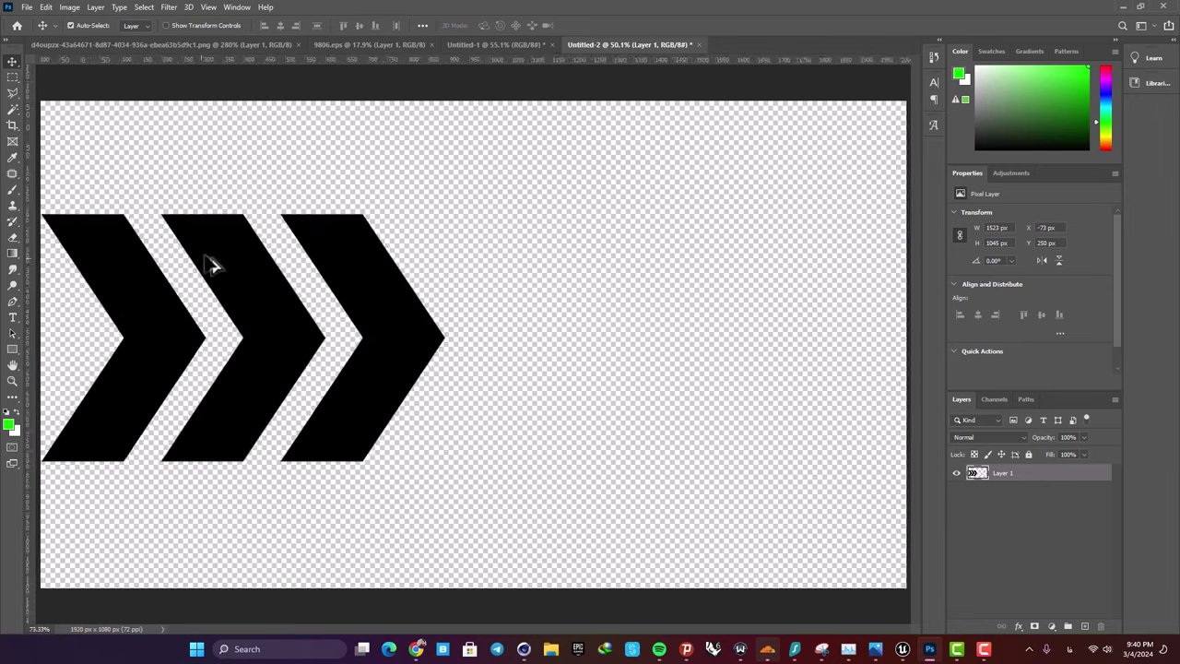
{"action": "left_click_drag", "start_coordinate": [141, 224], "coordinate": [582, 288]}
{"action": "scroll", "coordinate": [374, 268], "scroll_direction": "up", "scroll_amount": 2, "text": "alt"}
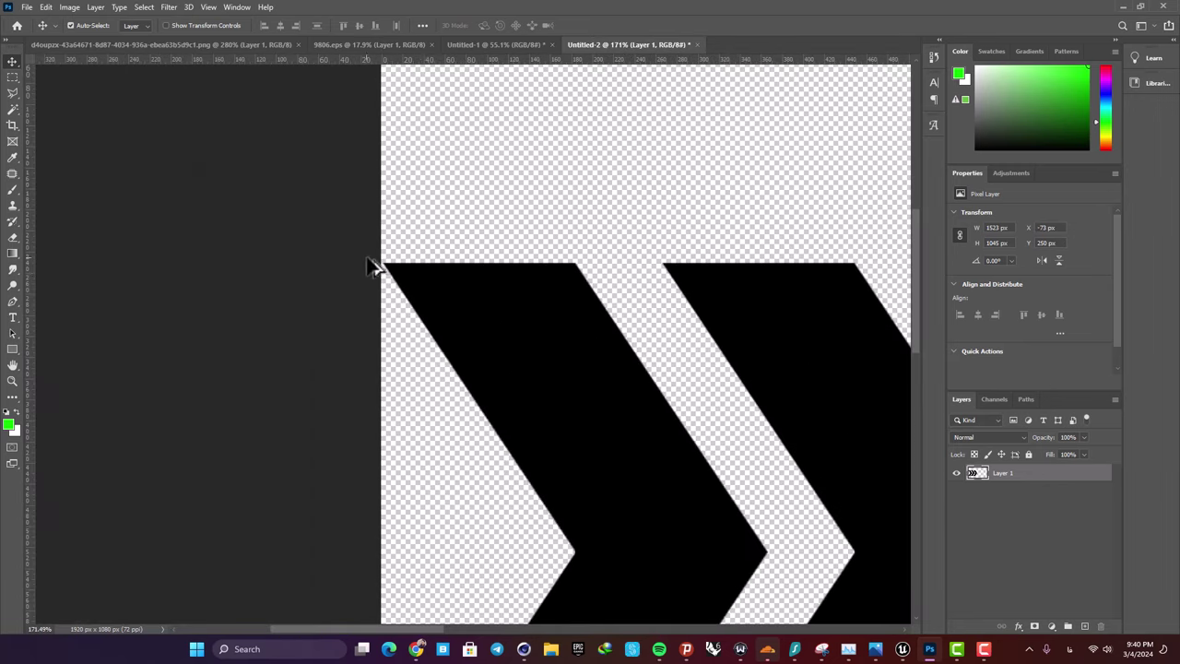
{"action": "left_click_drag", "start_coordinate": [438, 284], "coordinate": [678, 295]}
{"action": "scroll", "coordinate": [479, 298], "scroll_direction": "down", "scroll_amount": 5, "text": "alt"}
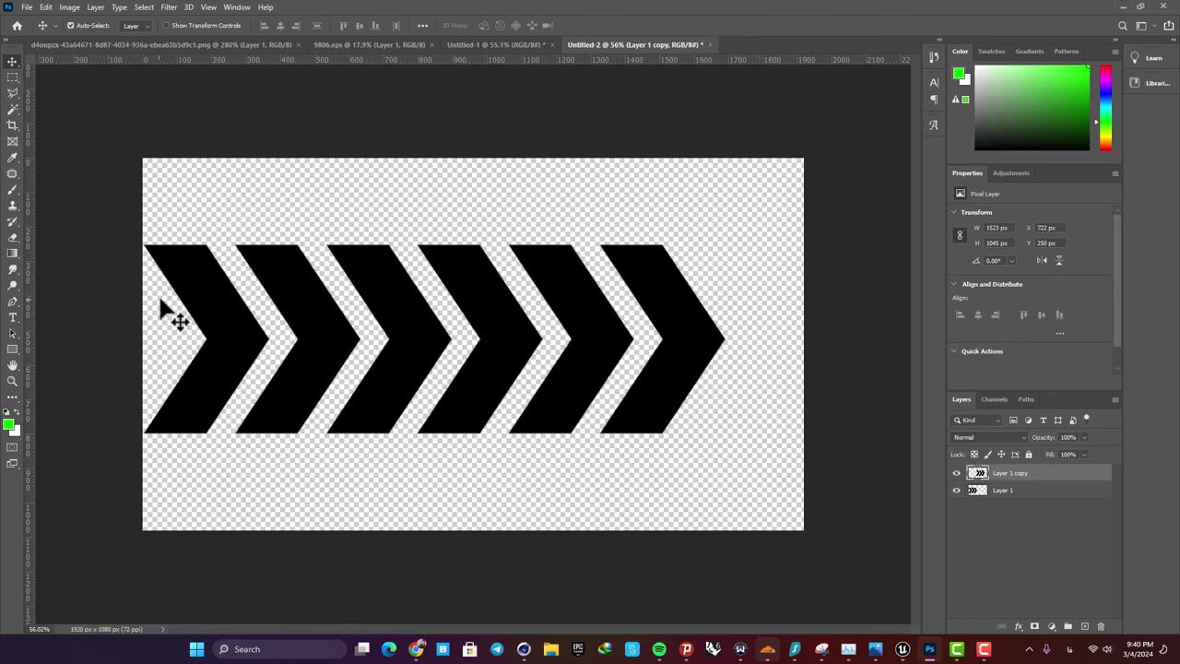
Step: Select the tip of the rightmost chevron with the Rectangular Marquee and move it to the canvas's left edge
{"action": "left_click", "coordinate": [13, 78]}
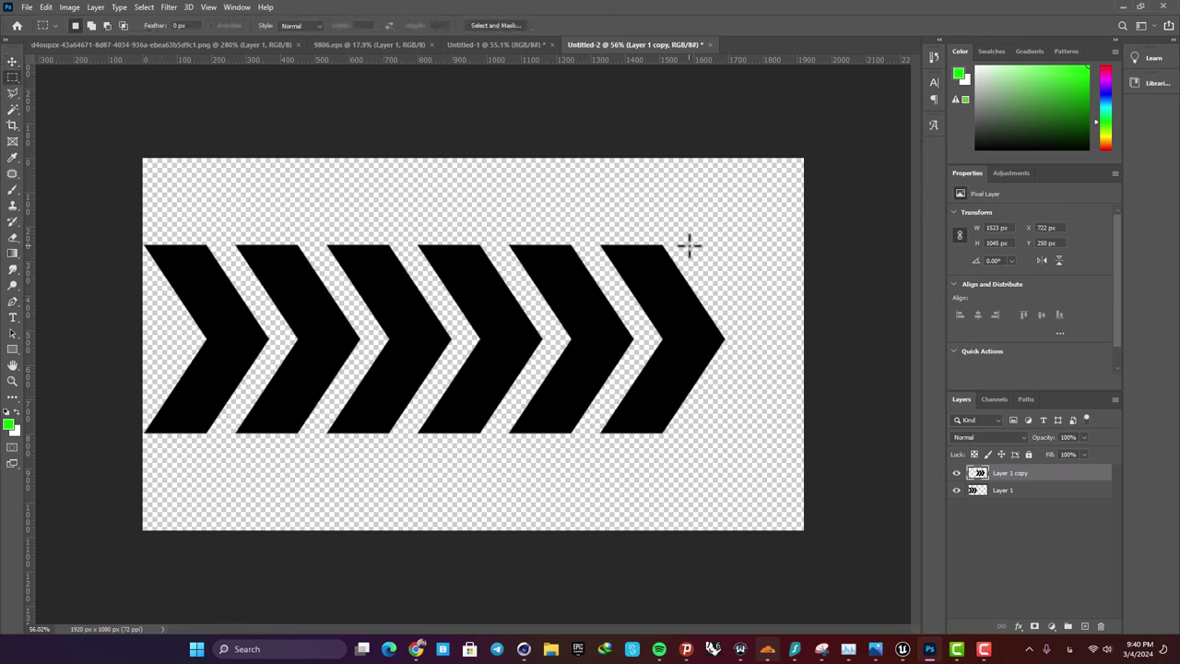
{"action": "left_click_drag", "start_coordinate": [690, 244], "coordinate": [780, 416]}
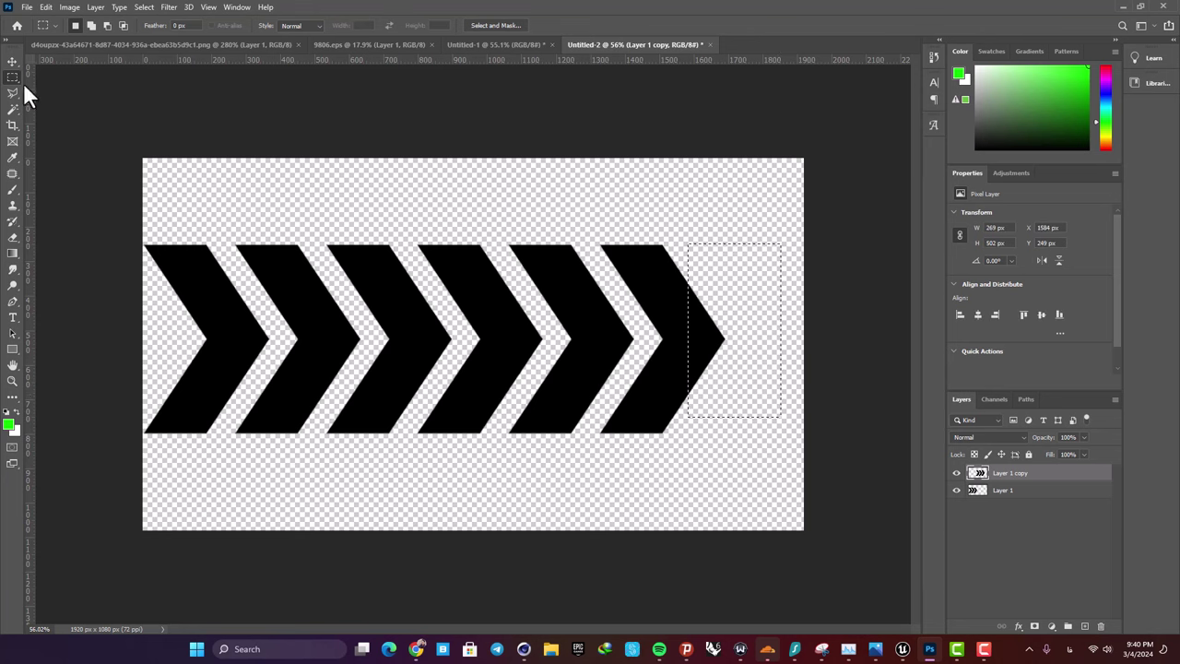
{"action": "key", "text": "v"}
{"action": "left_click_drag", "start_coordinate": [720, 350], "coordinate": [163, 337]}
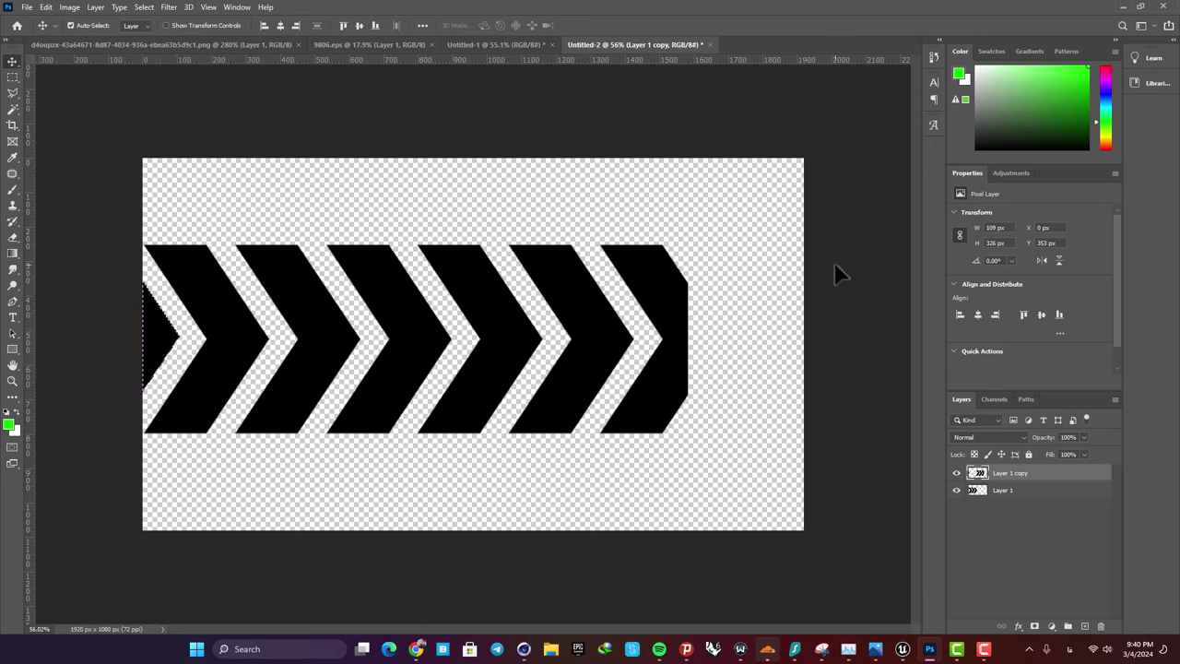
{"action": "left_click", "coordinate": [753, 234]}
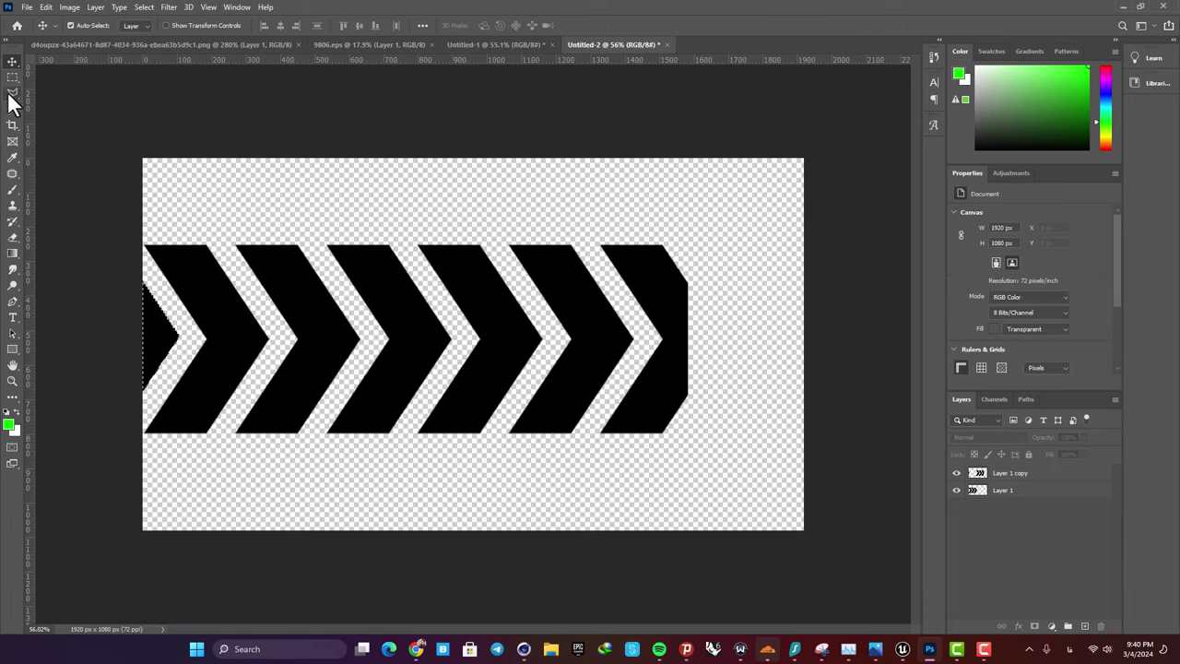
Step: Crop the canvas's right side to the last chevron's cut edge, giving a width of 1584 px
{"action": "left_click", "coordinate": [12, 125]}
{"action": "left_click_drag", "start_coordinate": [807, 334], "coordinate": [757, 335]}
{"action": "scroll", "coordinate": [788, 311], "scroll_direction": "up", "scroll_amount": 4, "text": "alt"}
{"action": "left_click_drag", "start_coordinate": [793, 212], "coordinate": [652, 246]}
{"action": "left_click_drag", "start_coordinate": [761, 377], "coordinate": [759, 374]}
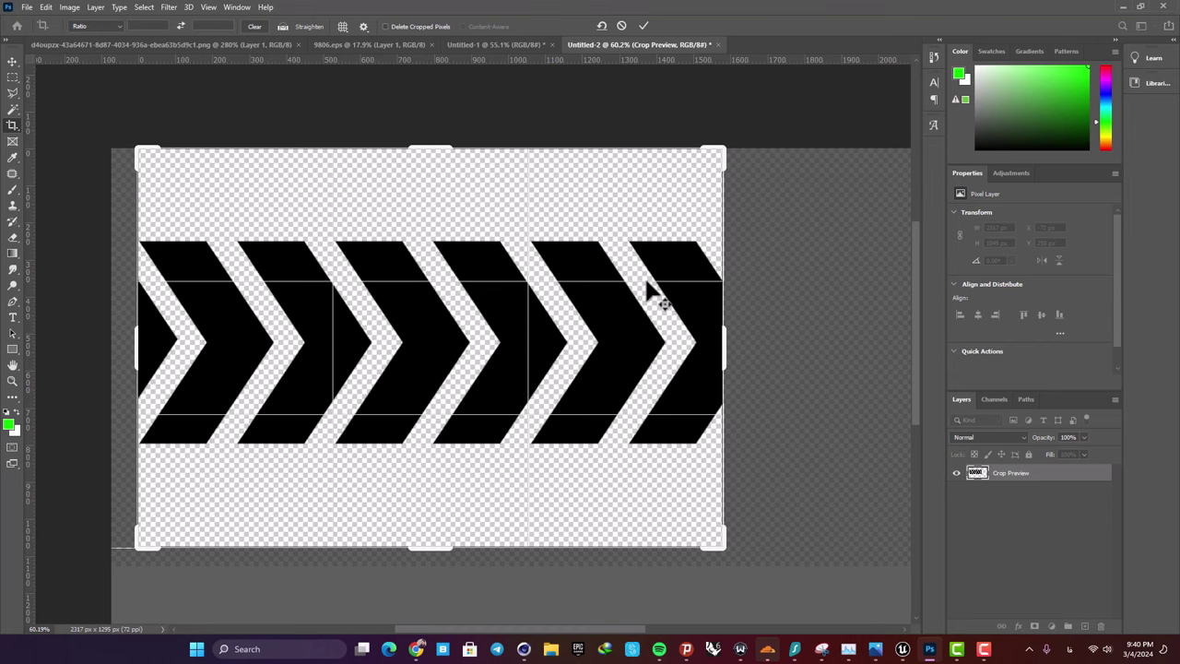
{"action": "scroll", "coordinate": [648, 290], "scroll_direction": "down", "scroll_amount": 1, "text": "alt"}
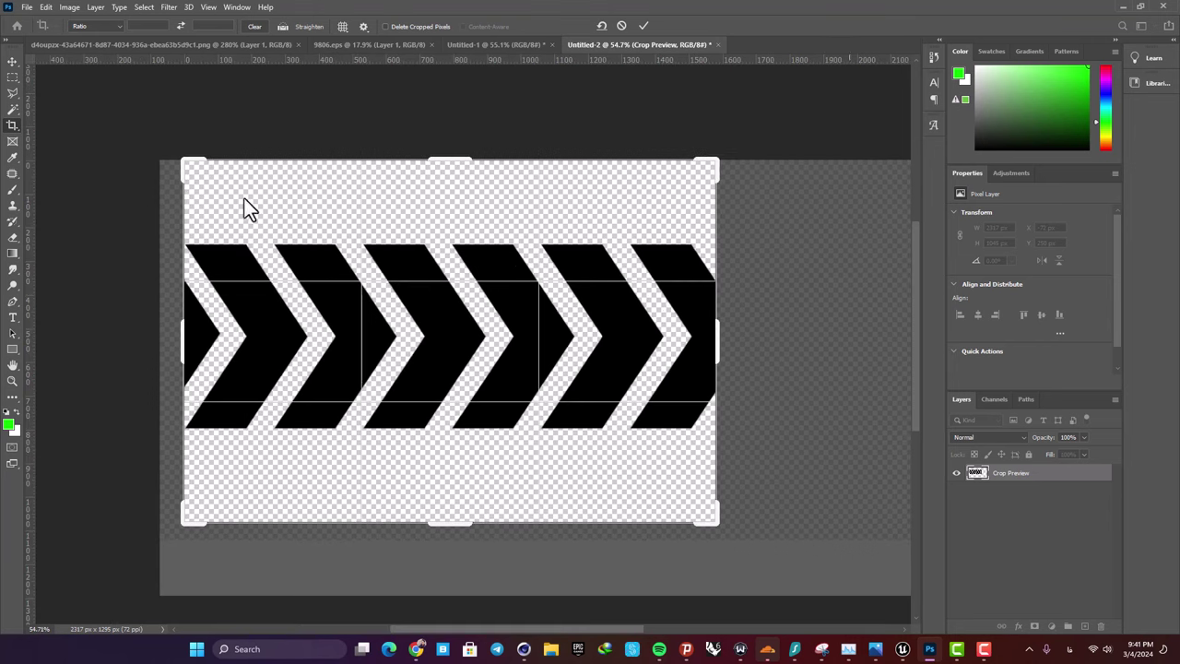
{"action": "left_click", "coordinate": [644, 26]}
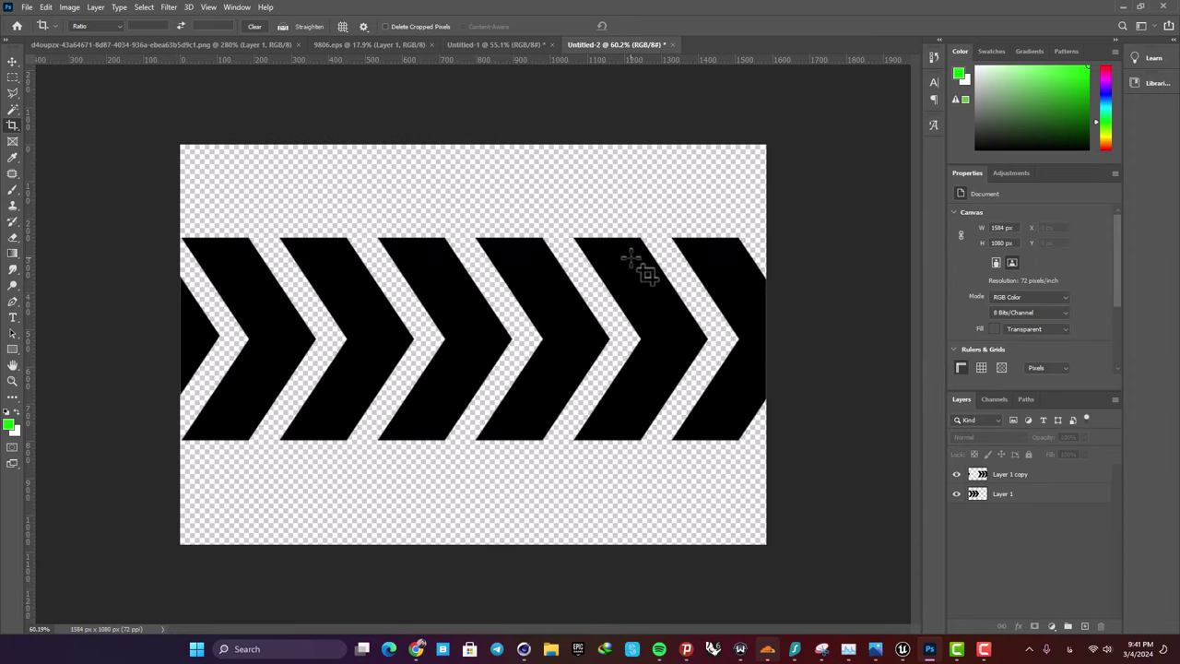
Step: Export the cropped chevron pattern as a PNG named arrows3 on the Desktop
{"action": "left_click", "coordinate": [29, 8]}
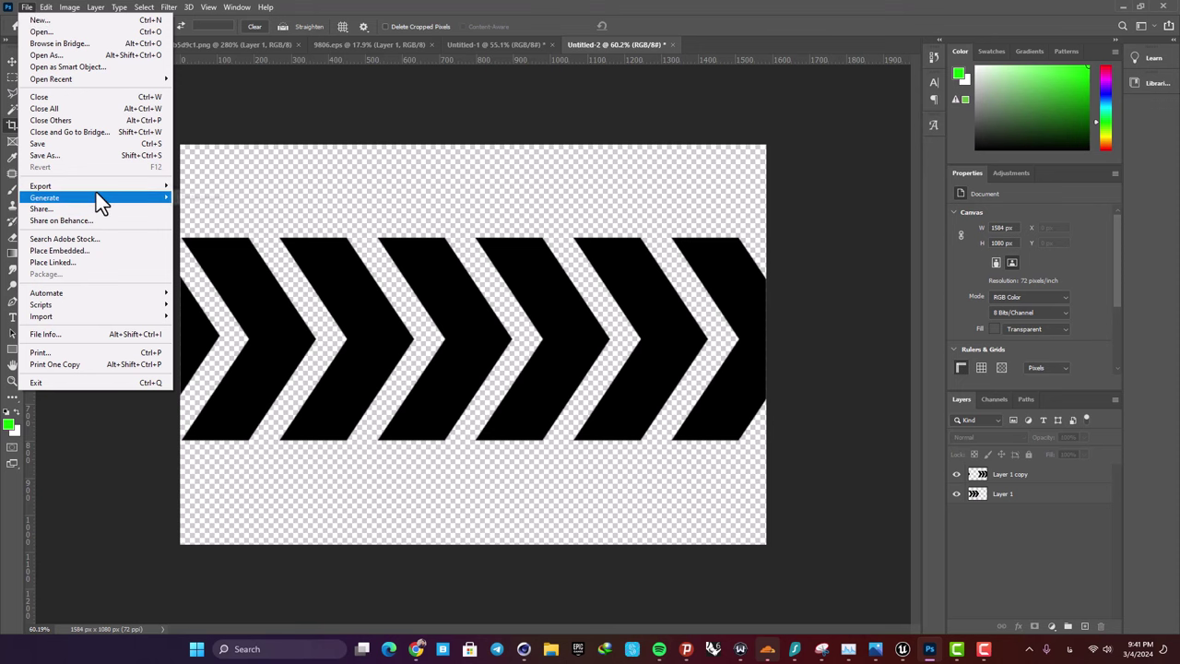
{"action": "mouse_move", "coordinate": [94, 188]}
{"action": "left_click", "coordinate": [197, 183]}
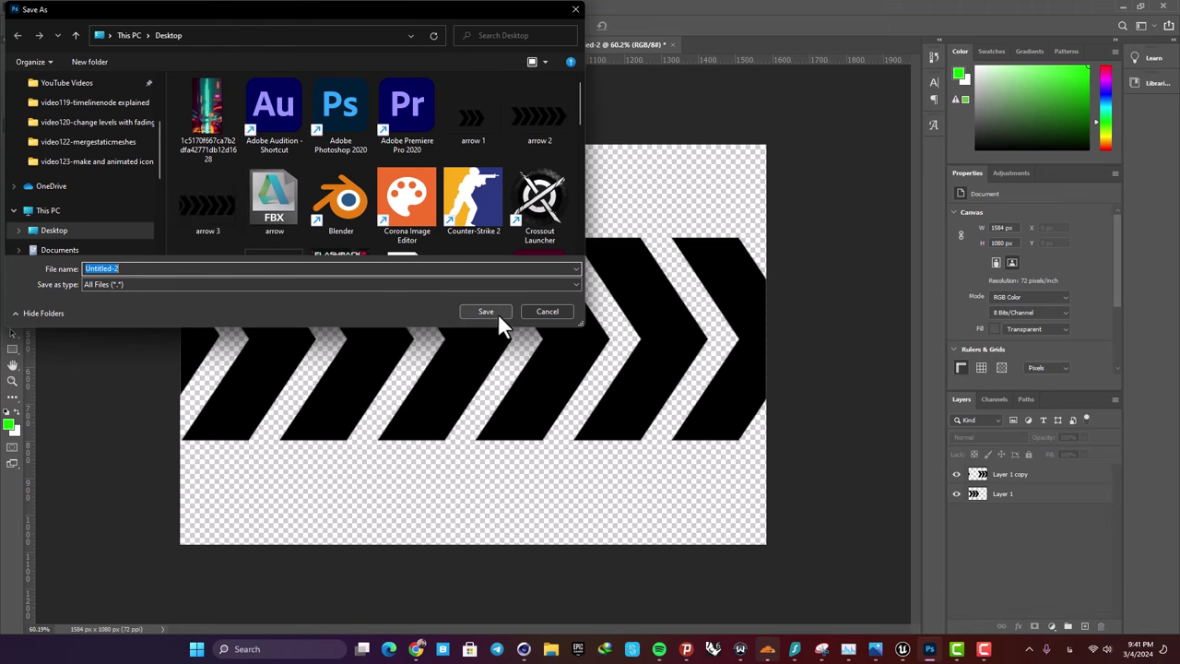
{"action": "type", "text": "arrows3"}
{"action": "key", "text": "Return"}
Step: Switch to Unreal Engine and import the newly exported arrow image from the desktop into the Content folder
{"action": "left_click", "coordinate": [1125, 6]}
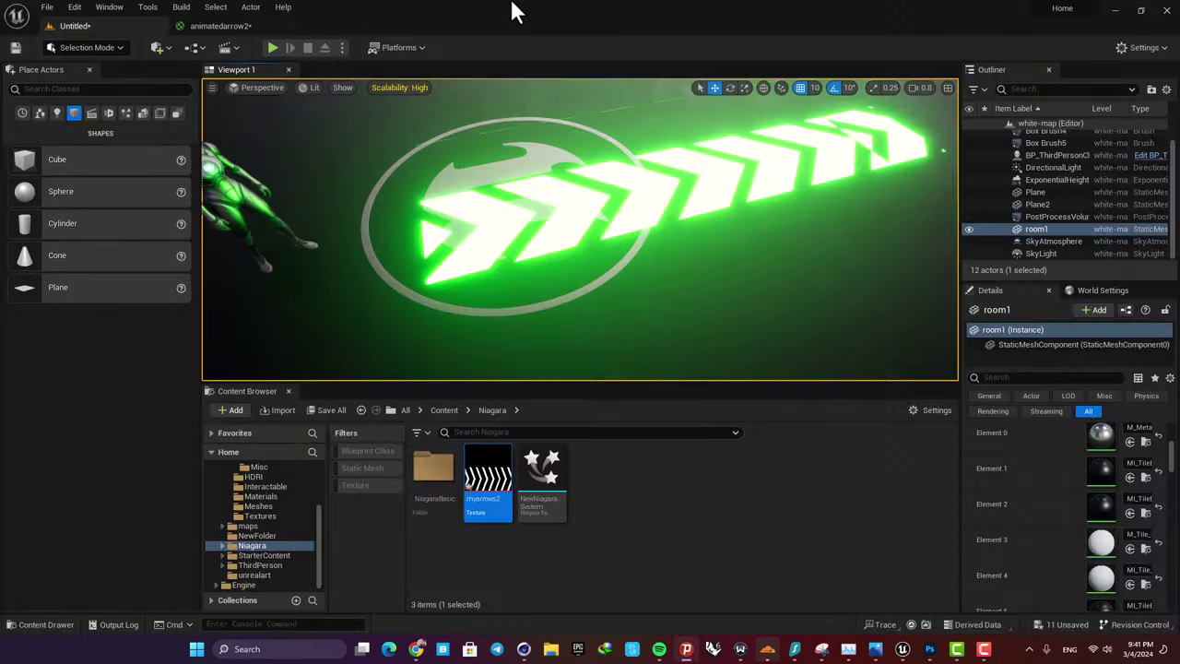
{"action": "left_click", "coordinate": [450, 411]}
{"action": "left_click_drag", "start_coordinate": [553, 9], "coordinate": [594, 66]}
{"action": "left_click_drag", "start_coordinate": [116, 21], "coordinate": [662, 467]}
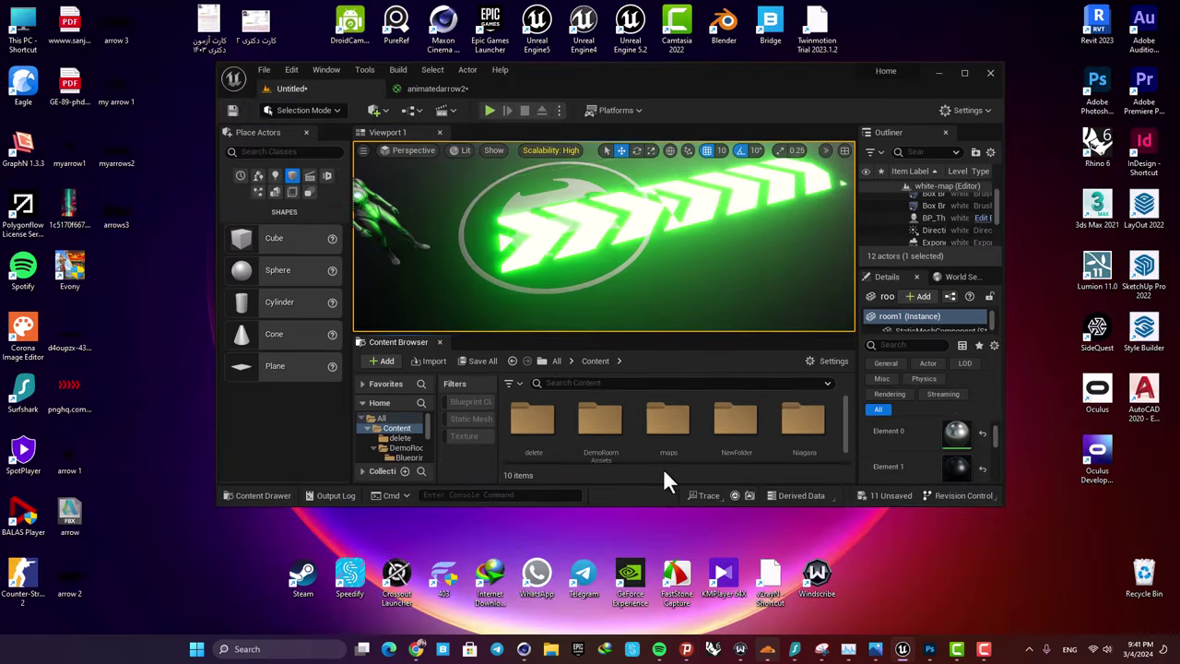
{"action": "left_click", "coordinate": [963, 70]}
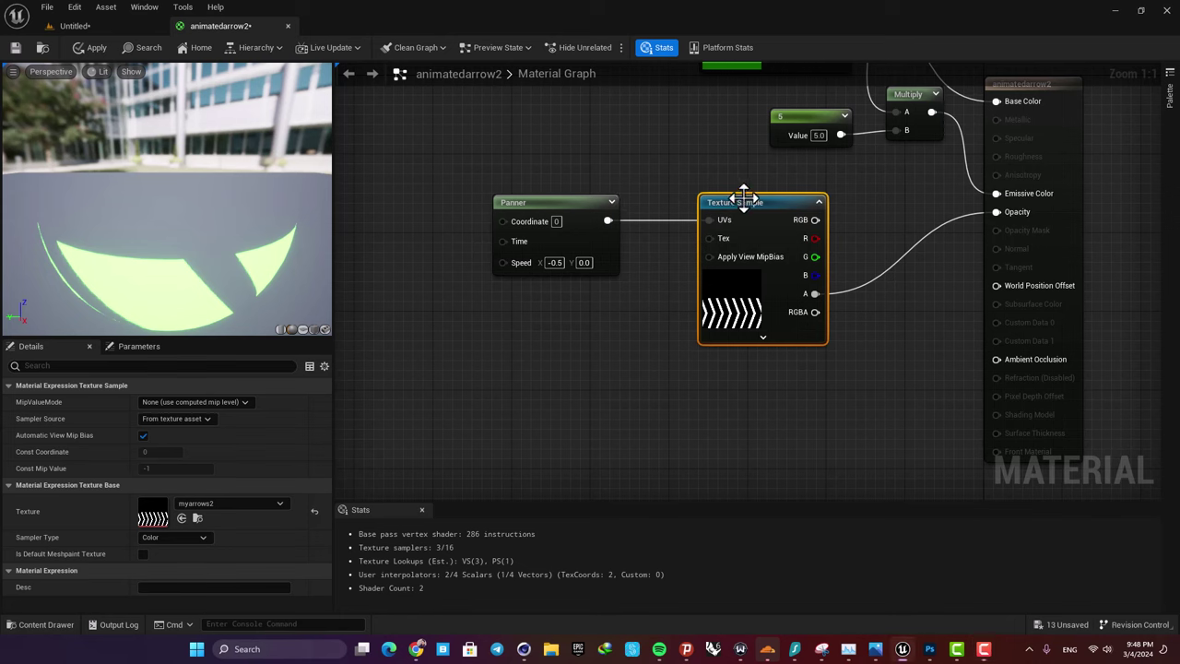
Step: Set the Texture Sample's texture in the animatedarrow2 material to myarrows3
{"action": "left_click", "coordinate": [216, 503]}
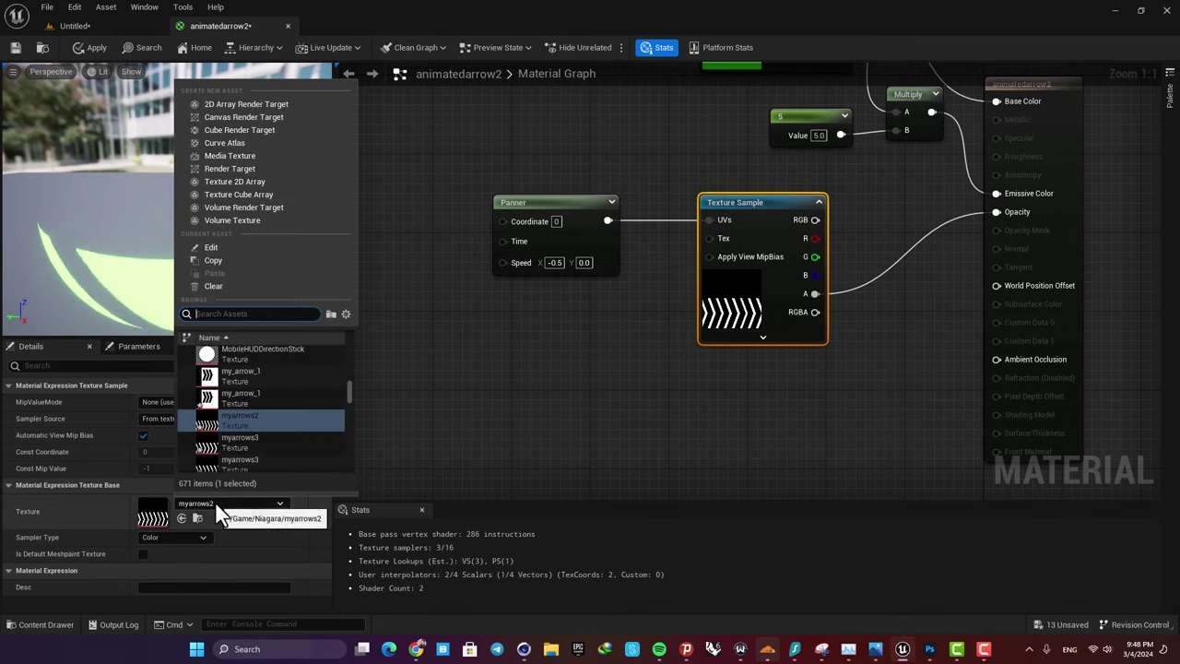
{"action": "left_click", "coordinate": [254, 440]}
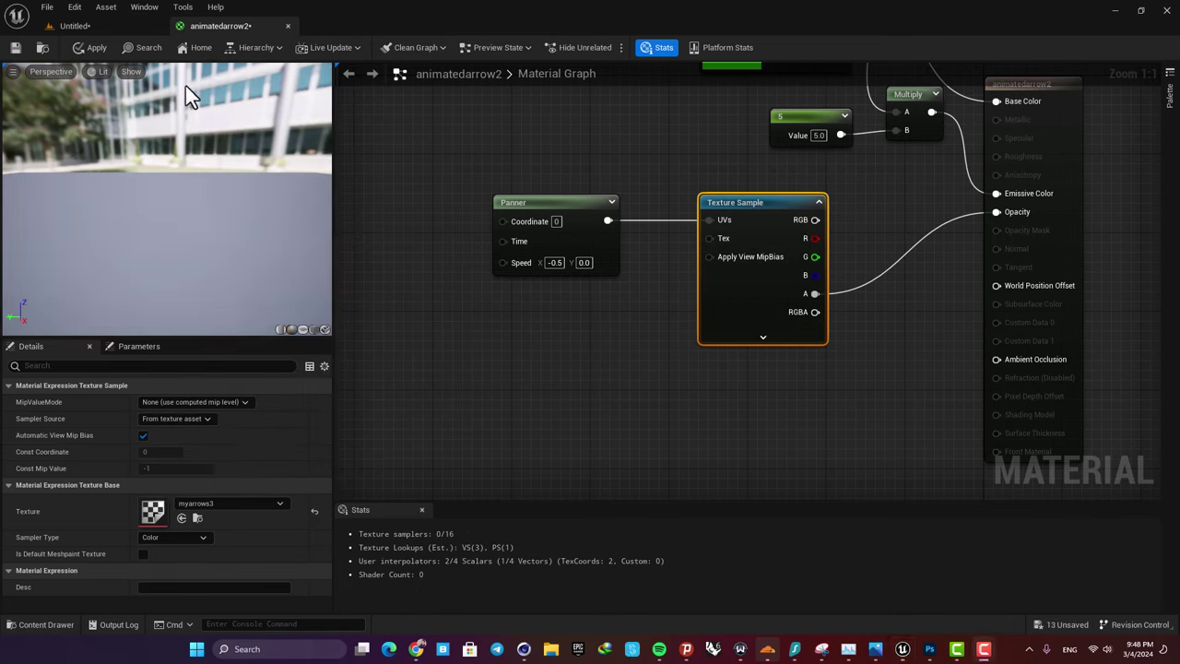
Step: Apply the animatedarrow2 material changes and return to the level
{"action": "left_click", "coordinate": [94, 46]}
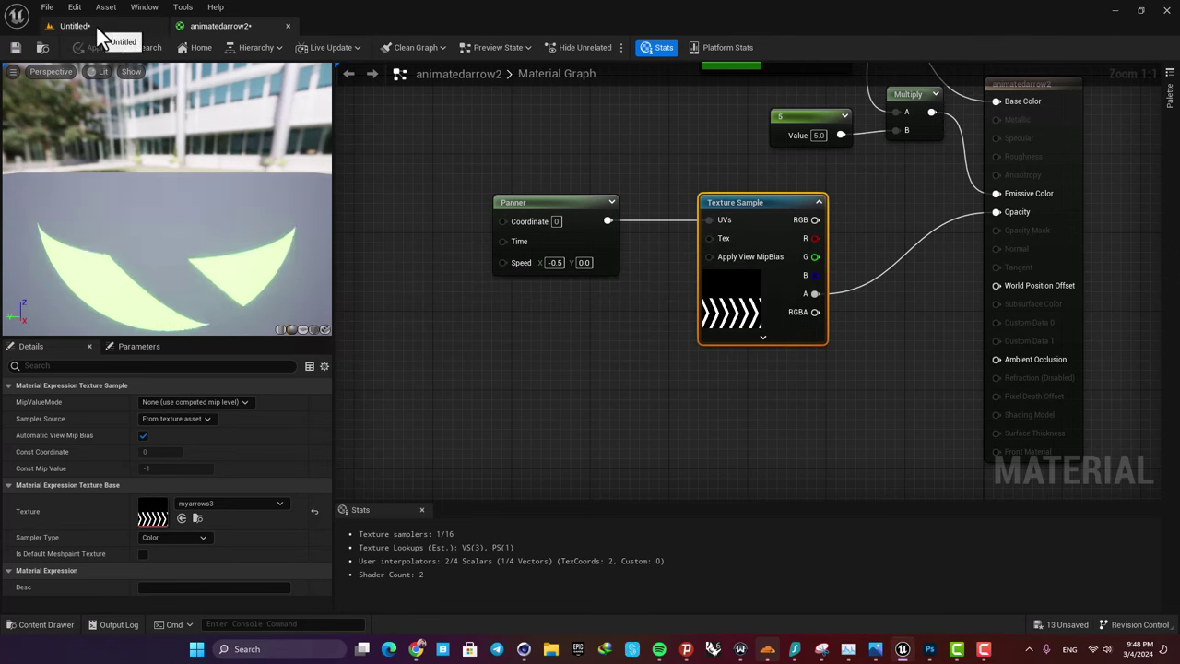
{"action": "left_click", "coordinate": [95, 25]}
Step: Examine the glowing chevron strip on the floor, checking how the pattern flows along it and is cut at both ends
{"action": "right_click_drag", "start_coordinate": [598, 236], "coordinate": [566, 225]}
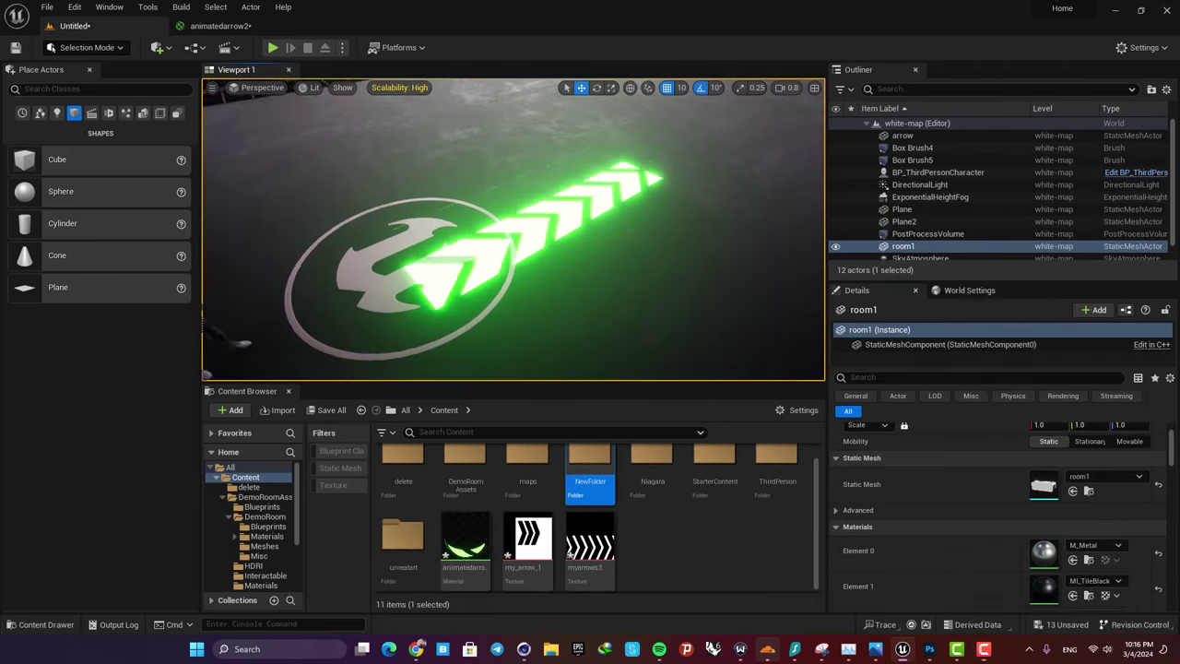
{"action": "right_click_drag", "start_coordinate": [616, 201], "coordinate": [615, 201]}
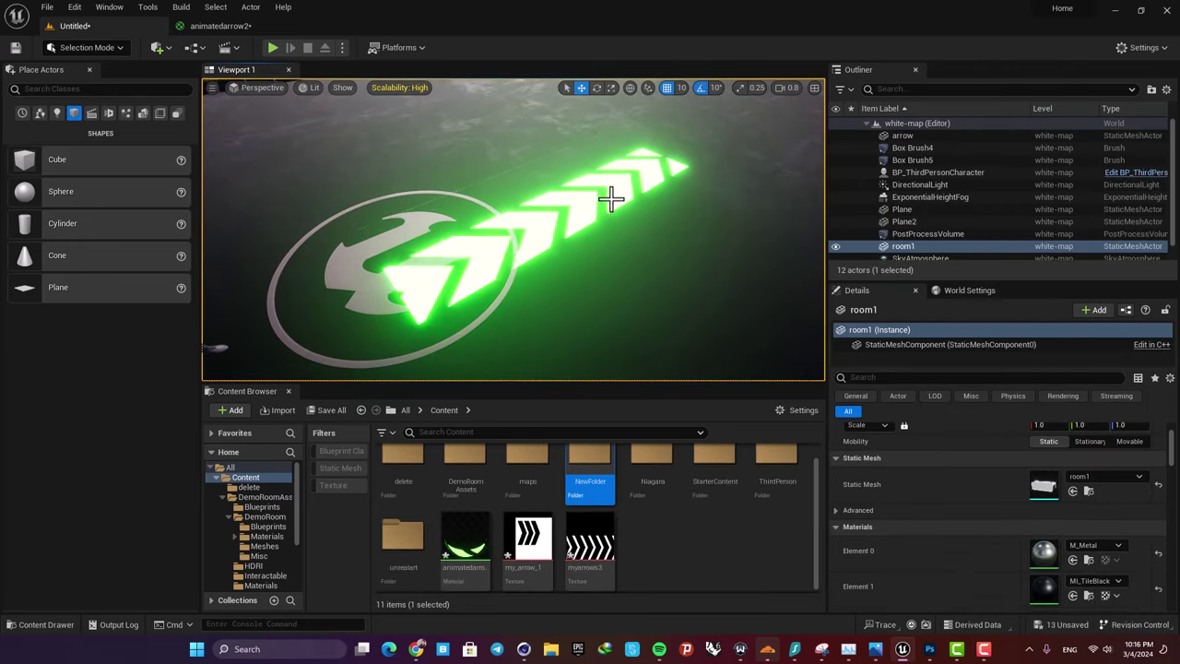
{"action": "right_click_drag", "start_coordinate": [609, 197], "coordinate": [609, 197]}
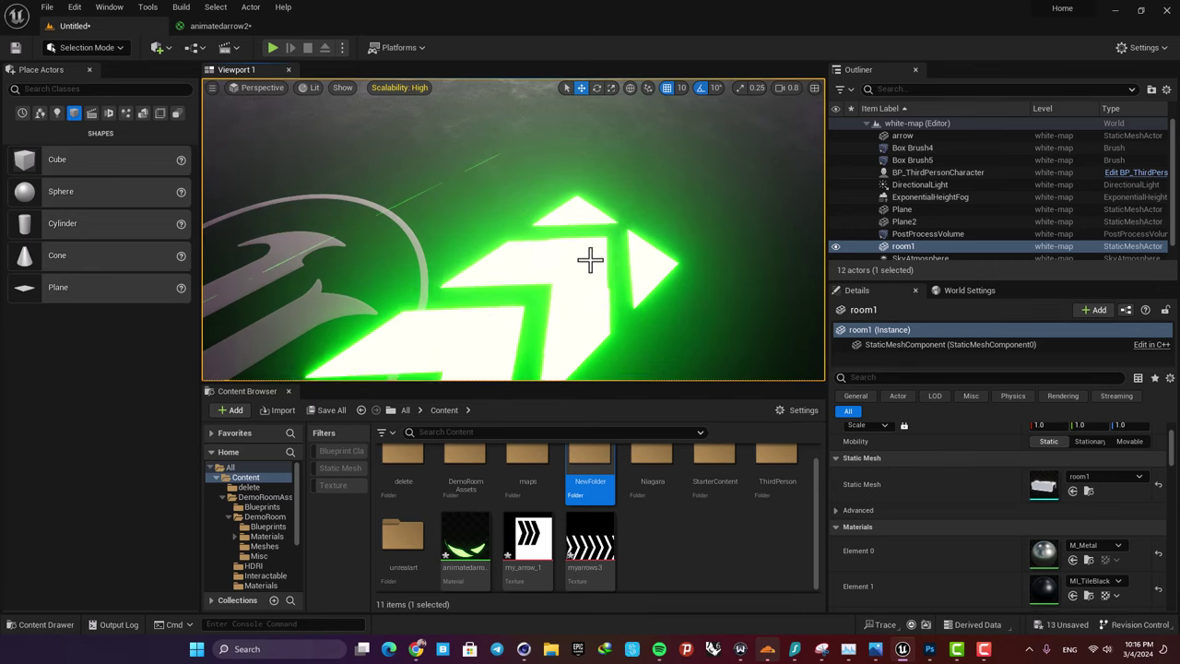
{"action": "right_click_drag", "start_coordinate": [566, 282], "coordinate": [566, 282]}
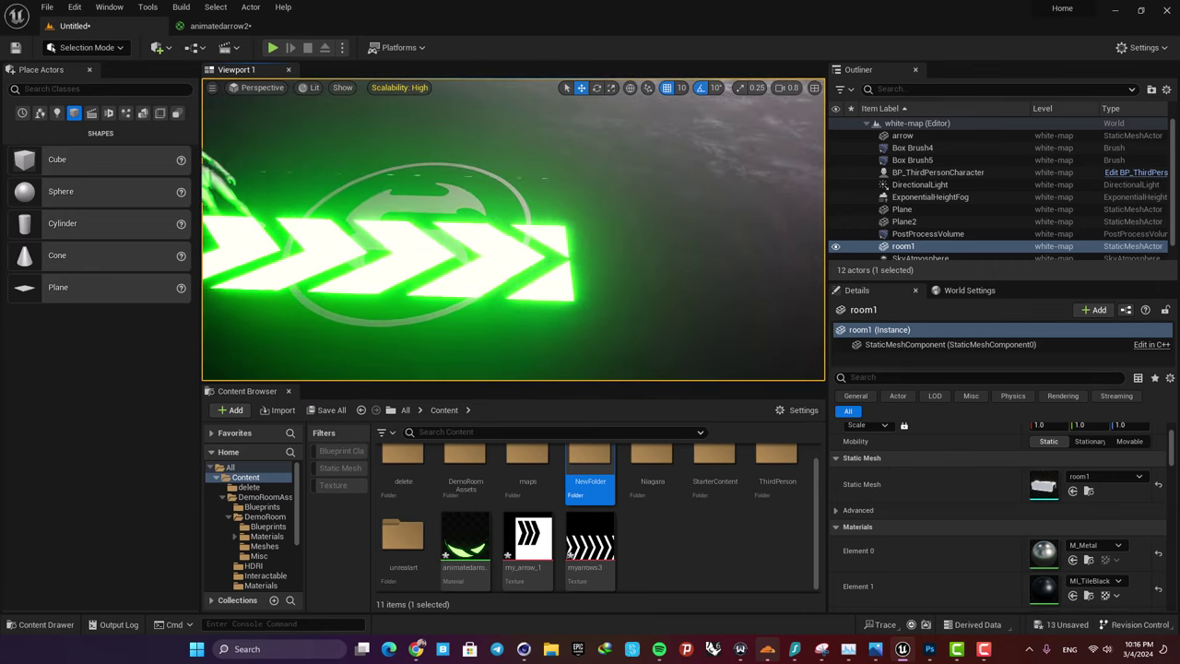
{"action": "right_click_drag", "start_coordinate": [587, 227], "coordinate": [588, 241]}
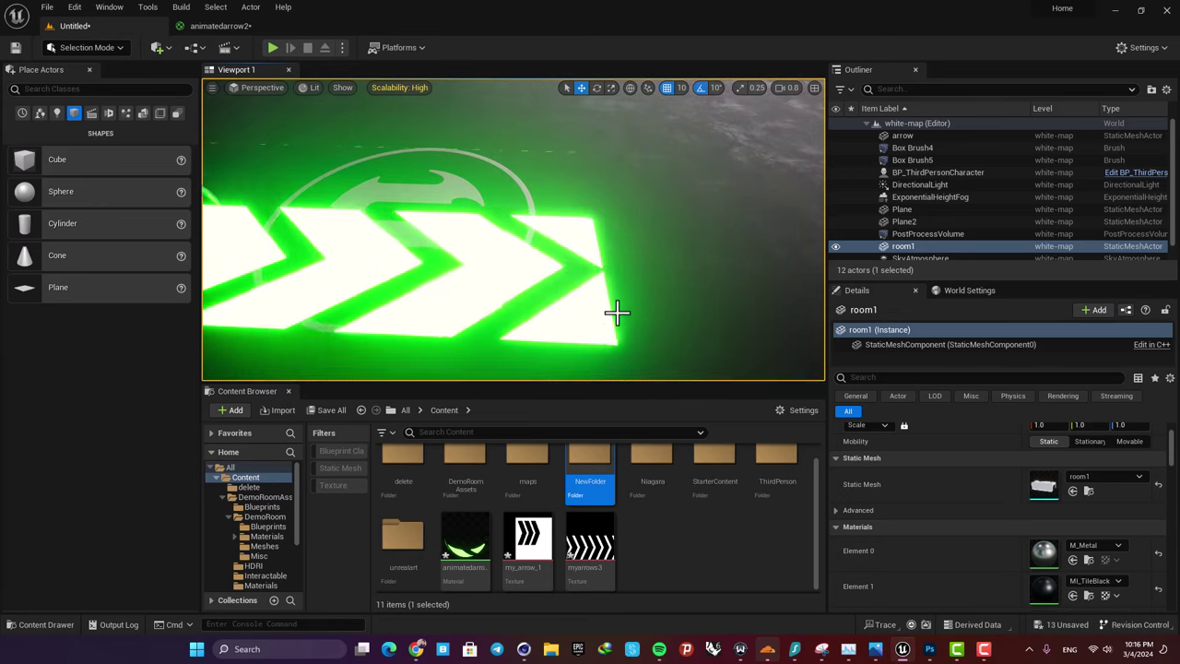
{"action": "right_click_drag", "start_coordinate": [617, 313], "coordinate": [592, 277]}
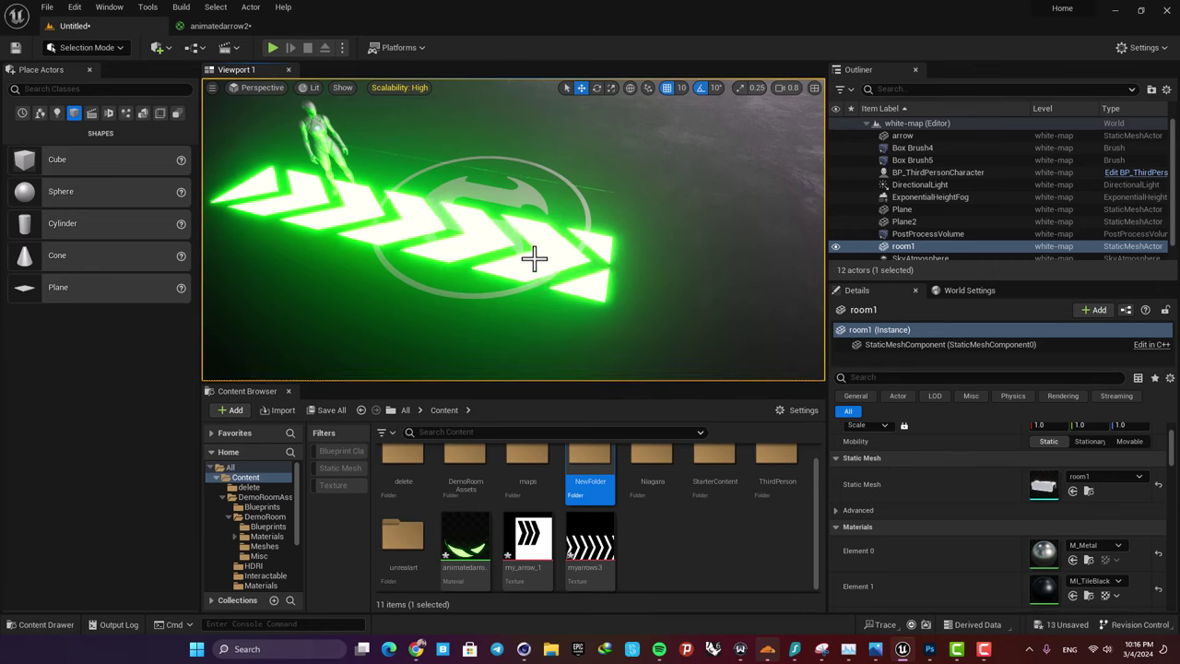
{"action": "right_click_drag", "start_coordinate": [532, 256], "coordinate": [526, 266]}
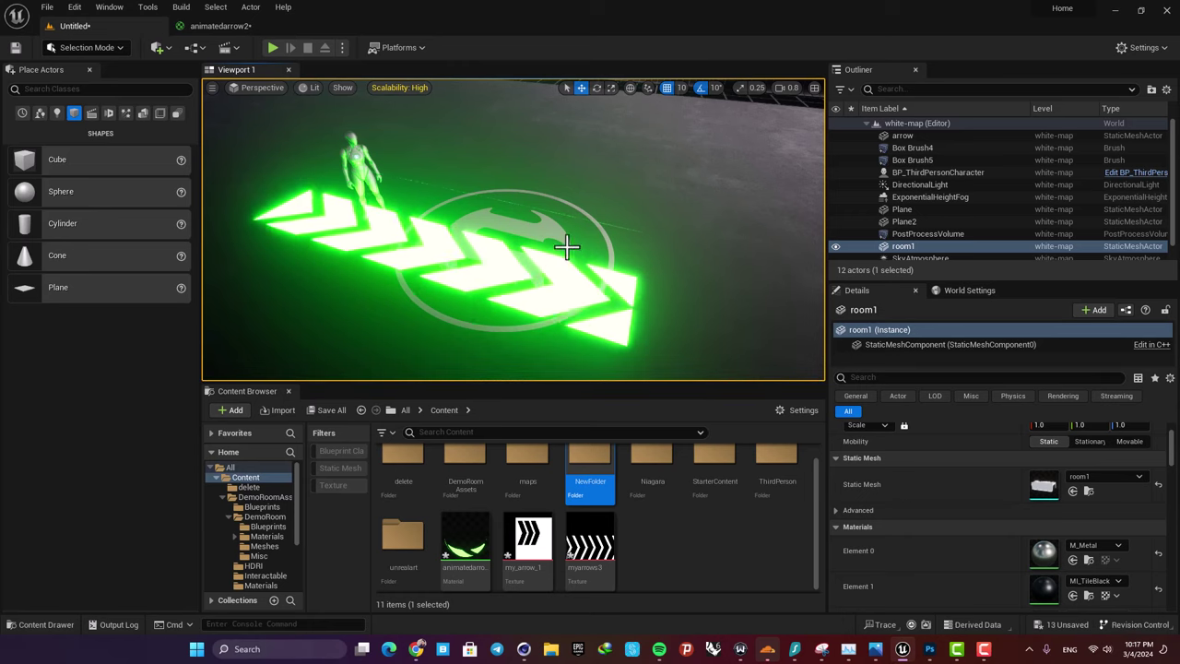
{"action": "right_click_drag", "start_coordinate": [506, 251], "coordinate": [506, 251]}
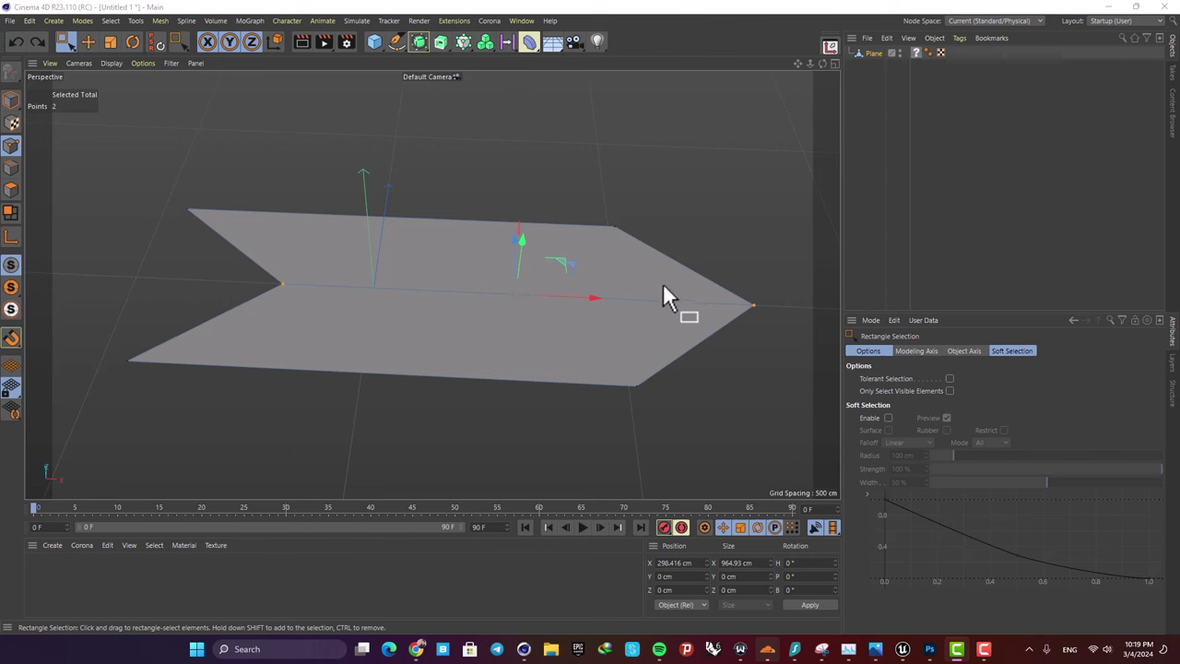
Step: In Cinema 4D, examine the arrow-shaped plane from its notched tail to its pointed tip
{"action": "middle_click_drag", "start_coordinate": [501, 265], "coordinate": [520, 272], "text": "alt"}
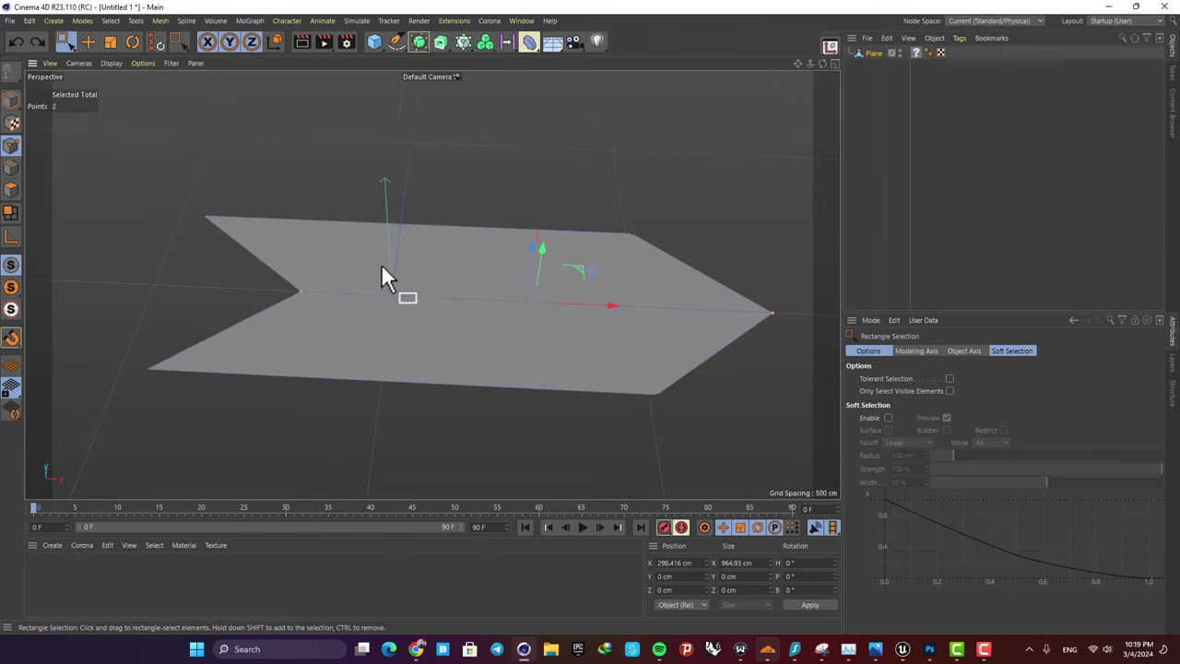
{"action": "middle_click_drag", "start_coordinate": [381, 265], "coordinate": [439, 276], "text": "alt"}
{"action": "middle_click_drag", "start_coordinate": [634, 300], "coordinate": [552, 316], "text": "alt"}
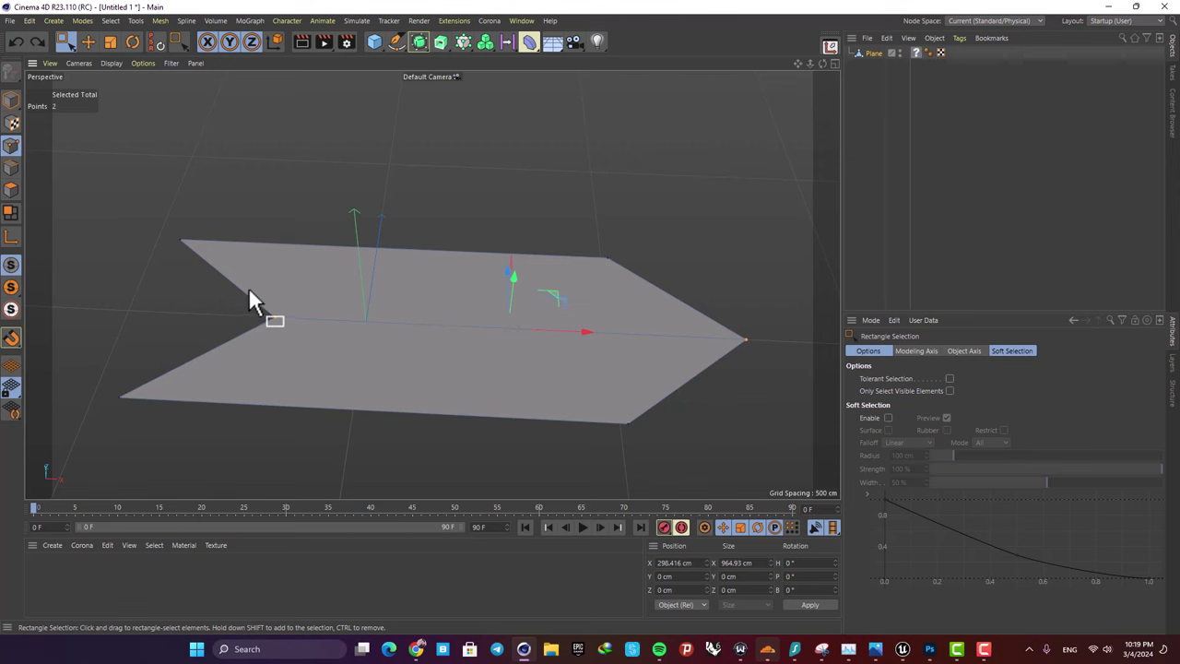
Step: Switch to Unreal Engine, place the arrow static mesh from NewFolder in the level, and assign the animatedarrows material to it
{"action": "left_click_drag", "start_coordinate": [433, 7], "coordinate": [1179, 11]}
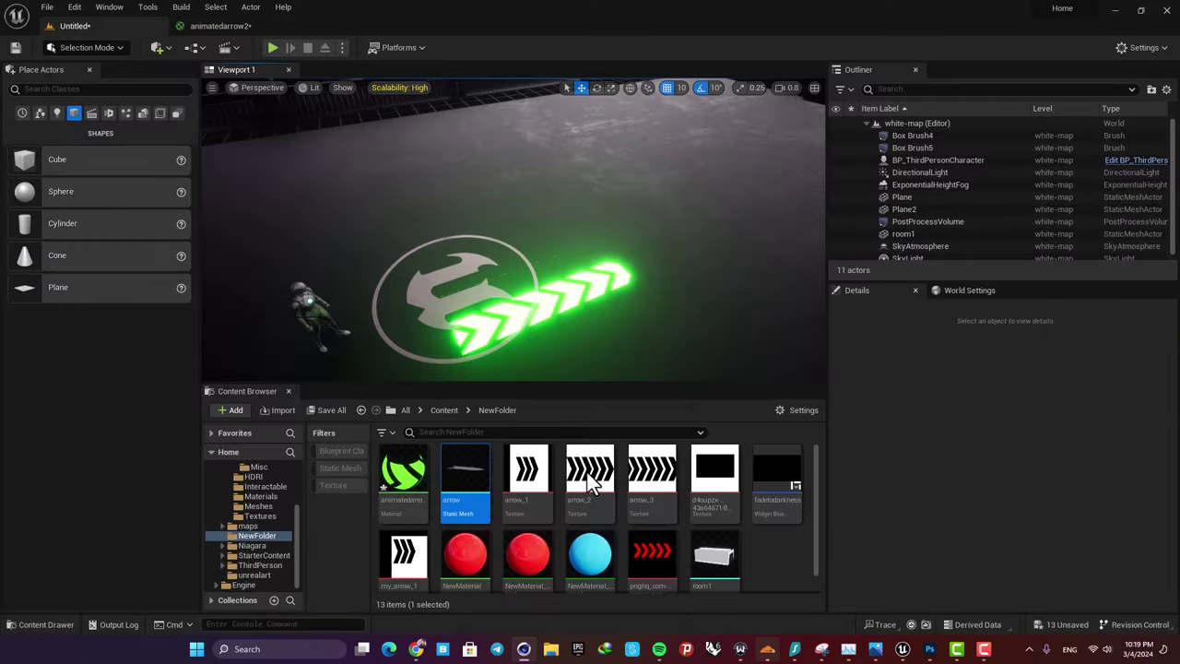
{"action": "left_click_drag", "start_coordinate": [465, 473], "coordinate": [499, 182]}
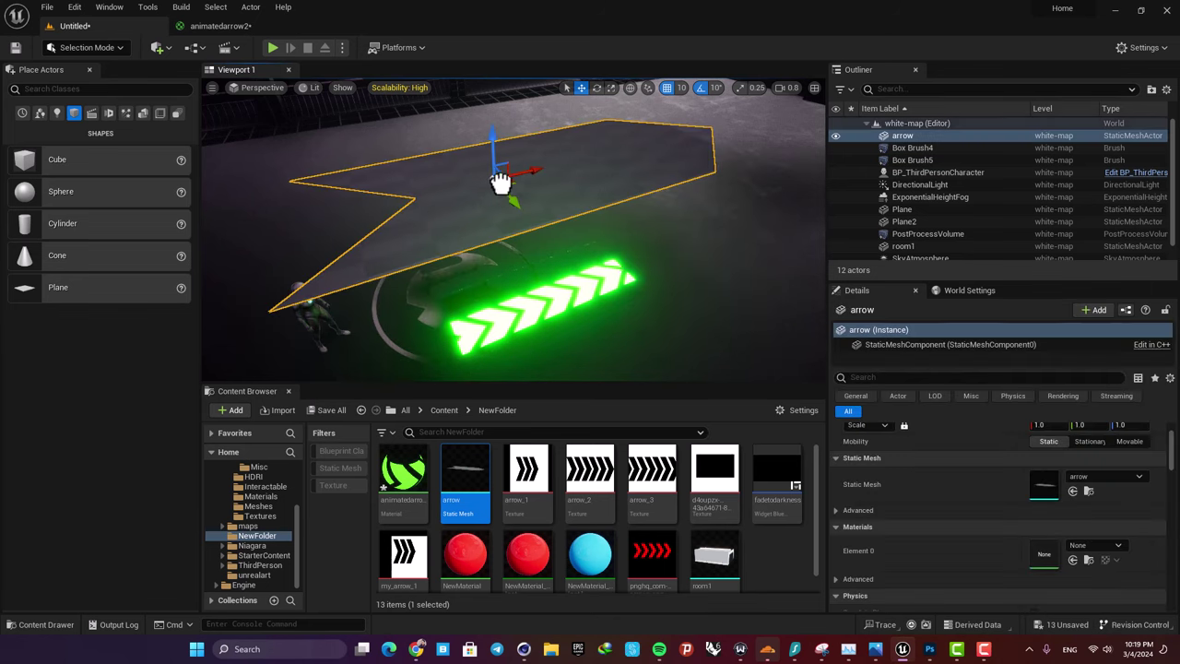
{"action": "left_click_drag", "start_coordinate": [402, 471], "coordinate": [547, 166]}
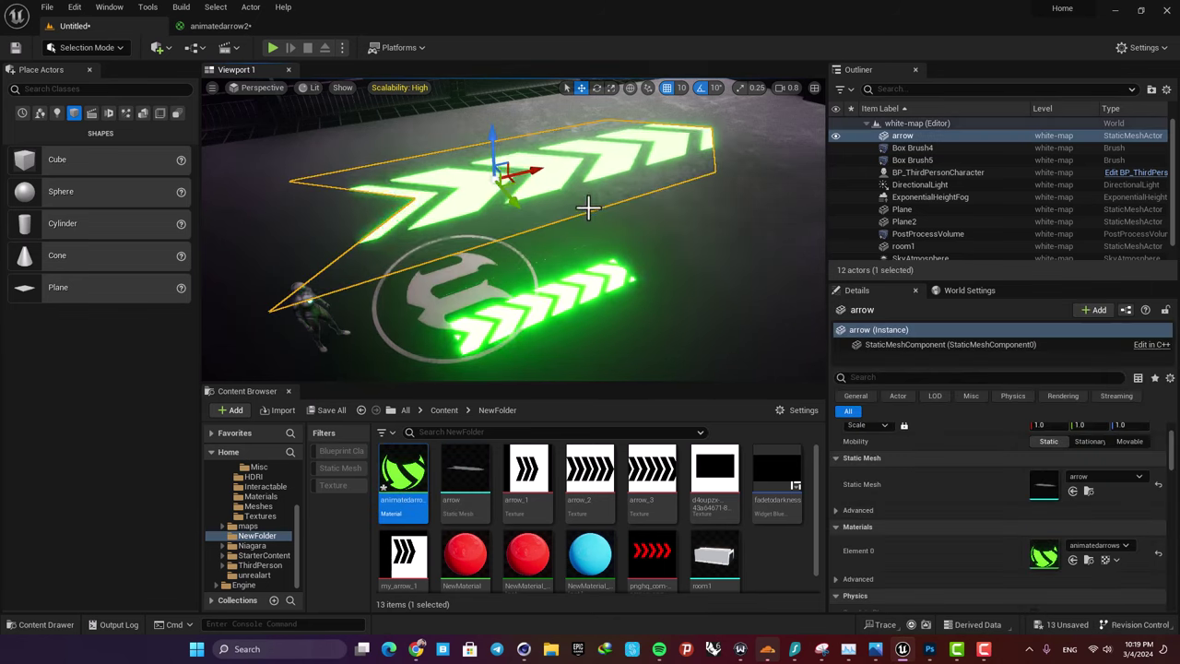
Step: Run the UV Project tool on the arrow mesh, nudge the projection slightly along Y, and accept it
{"action": "right_click_drag", "start_coordinate": [587, 206], "coordinate": [682, 213]}
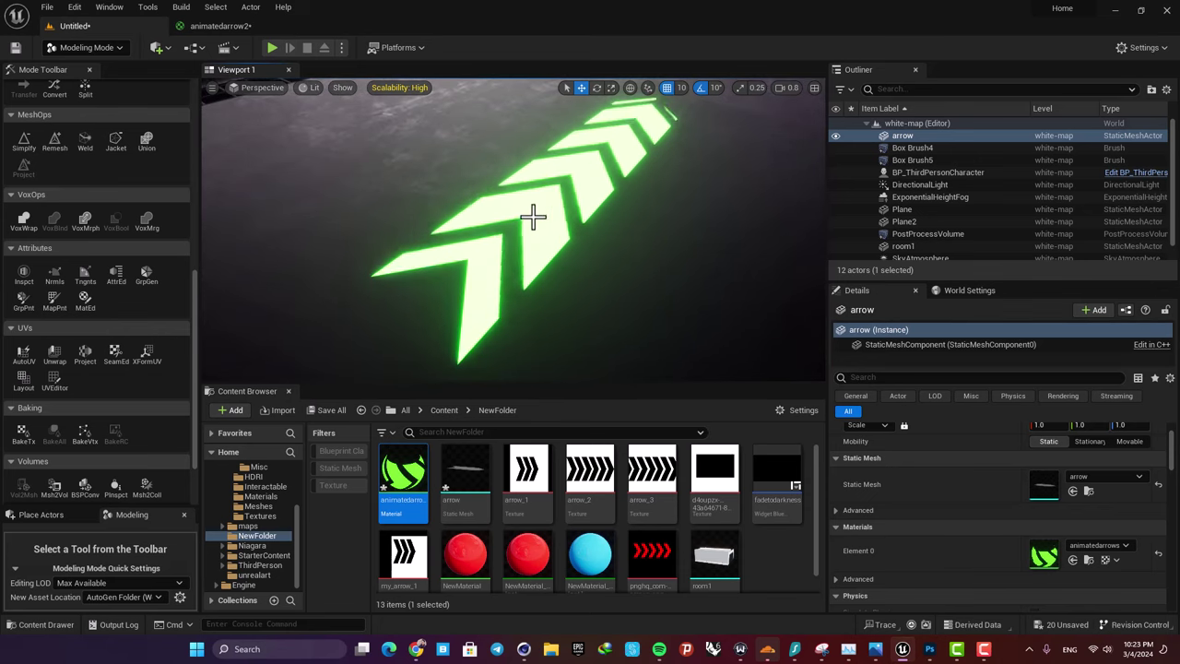
{"action": "right_click_drag", "start_coordinate": [505, 228], "coordinate": [539, 266]}
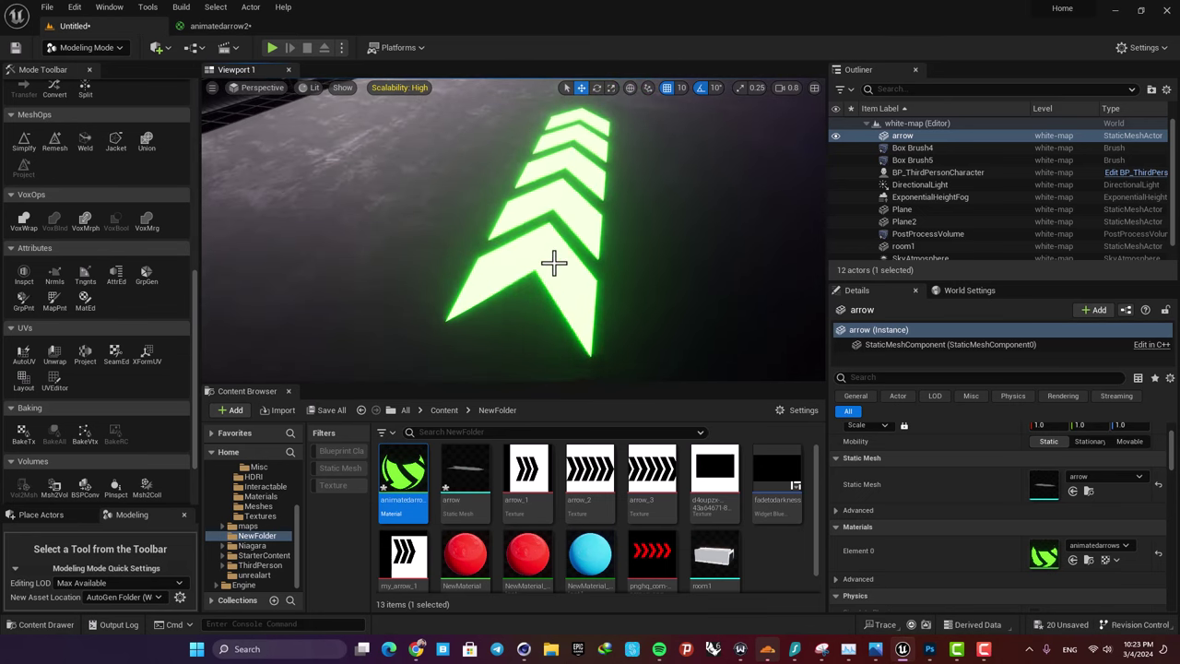
{"action": "right_click_drag", "start_coordinate": [542, 275], "coordinate": [553, 281]}
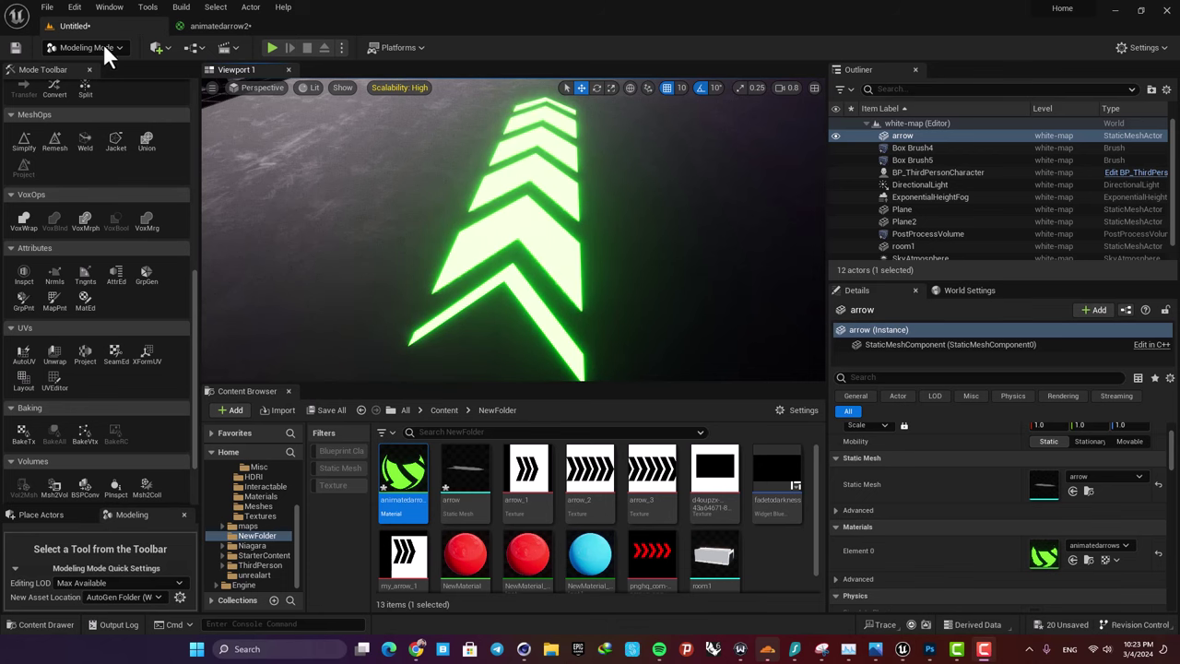
{"action": "scroll", "coordinate": [108, 360], "scroll_direction": "down", "scroll_amount": 3}
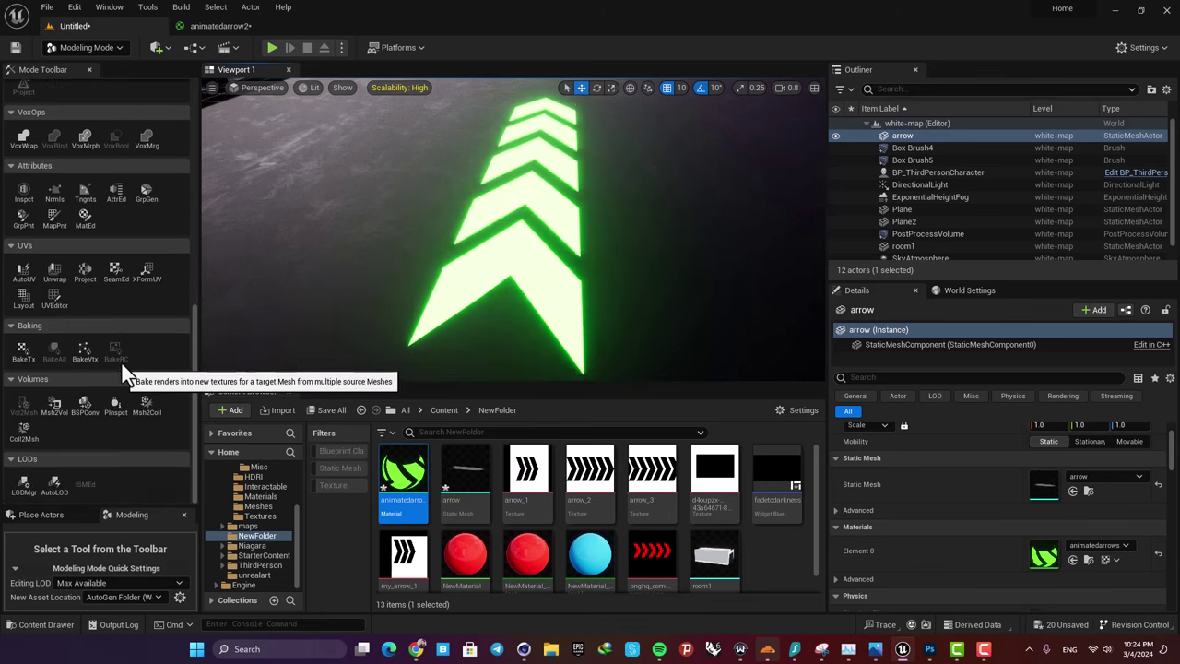
{"action": "left_click", "coordinate": [85, 269]}
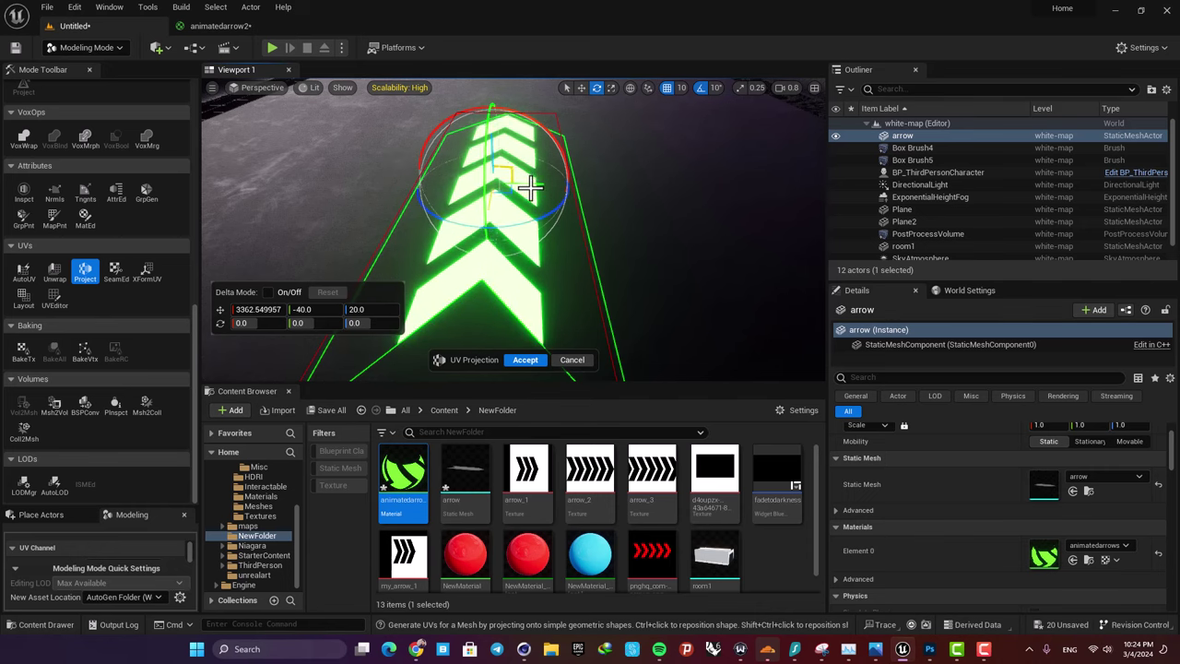
{"action": "key", "text": "w"}
{"action": "right_click_drag", "start_coordinate": [530, 210], "coordinate": [532, 216]}
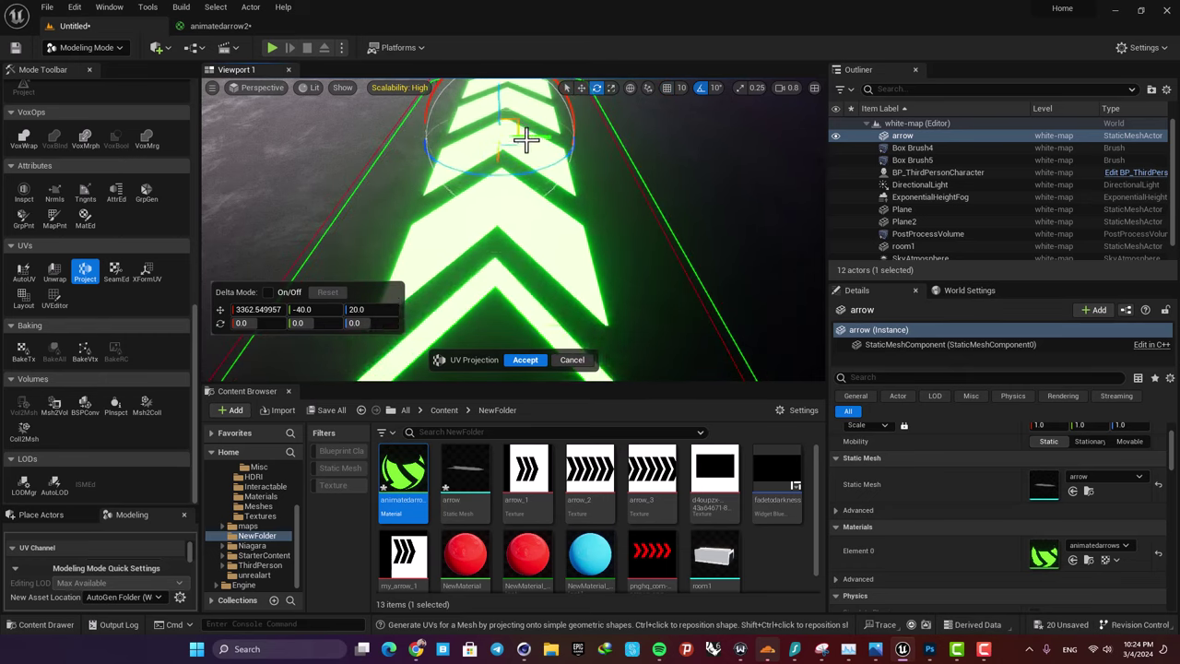
{"action": "left_click_drag", "start_coordinate": [532, 139], "coordinate": [530, 138]}
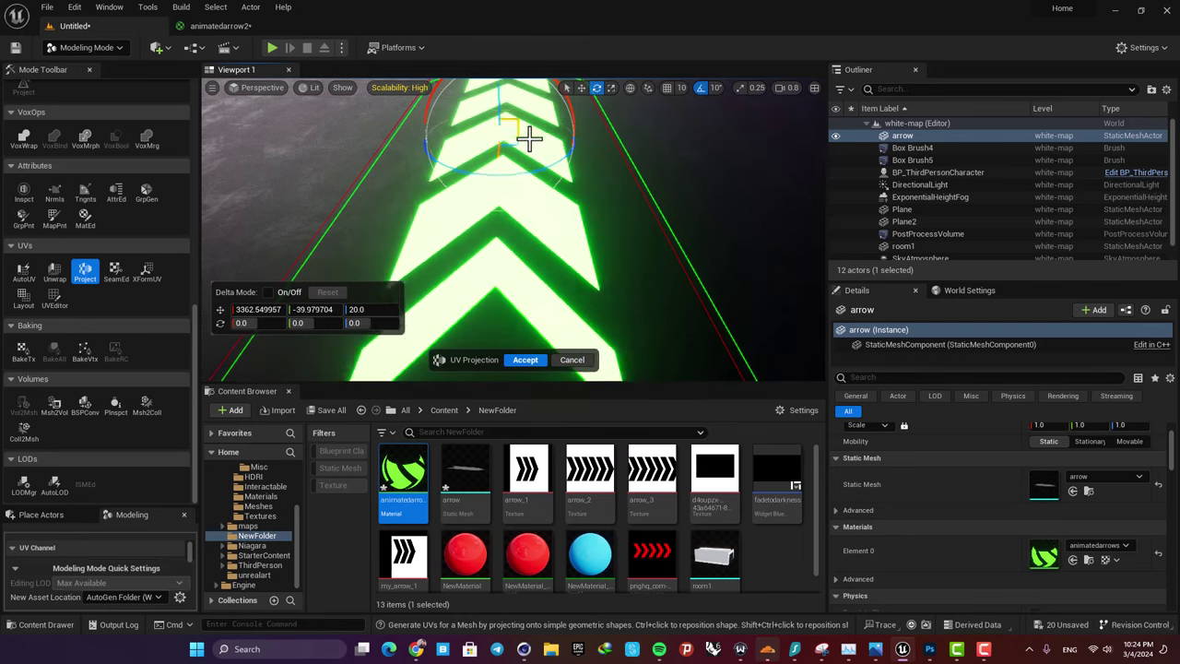
{"action": "mouse_move", "coordinate": [529, 138]}
{"action": "right_mouse_down"}
{"action": "mouse_move", "coordinate": [535, 121]}
{"action": "mouse_move", "coordinate": [529, 134]}
{"action": "right_mouse_up"}
{"action": "left_click", "coordinate": [603, 232]}
{"action": "right_click_drag", "start_coordinate": [605, 229], "coordinate": [563, 230]}
{"action": "left_click", "coordinate": [524, 360]}
Step: Duplicate the floor arrow mesh and place the copy parallel to it, nearer the wall
{"action": "right_click_drag", "start_coordinate": [523, 359], "coordinate": [488, 348]}
{"action": "right_click_drag", "start_coordinate": [590, 230], "coordinate": [564, 268]}
{"action": "left_click", "coordinate": [595, 268]}
{"action": "key", "text": "w"}
{"action": "left_click_drag", "start_coordinate": [483, 237], "coordinate": [610, 201], "text": "alt"}
Step: Rotate the copied arrow to stand upright and raise it above the floor
{"action": "key", "text": "r"}
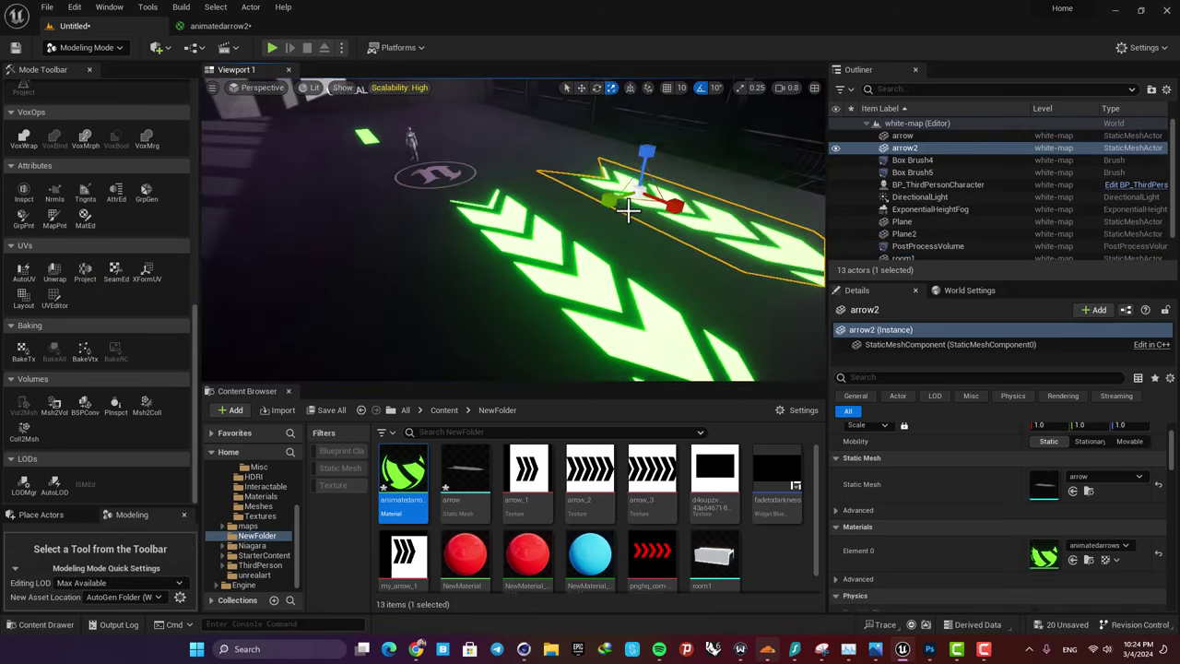
{"action": "left_click_drag", "start_coordinate": [636, 133], "coordinate": [668, 90]}
{"action": "key", "text": "w"}
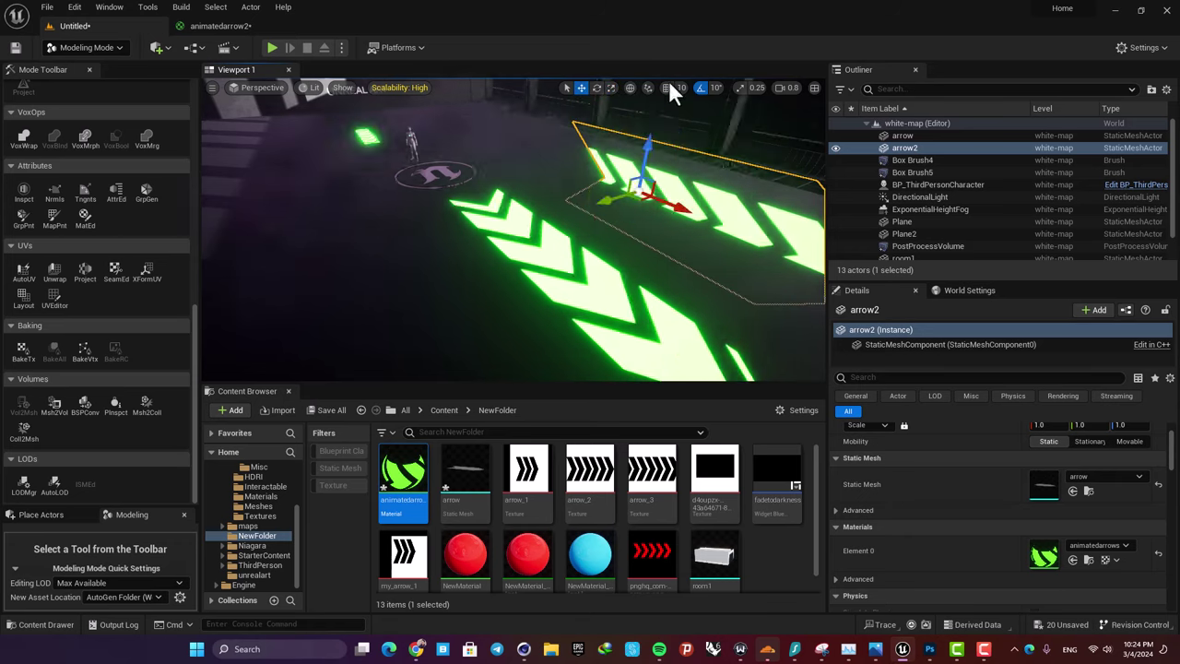
{"action": "left_click_drag", "start_coordinate": [645, 155], "coordinate": [649, 124]}
{"action": "right_click_drag", "start_coordinate": [590, 171], "coordinate": [557, 166]}
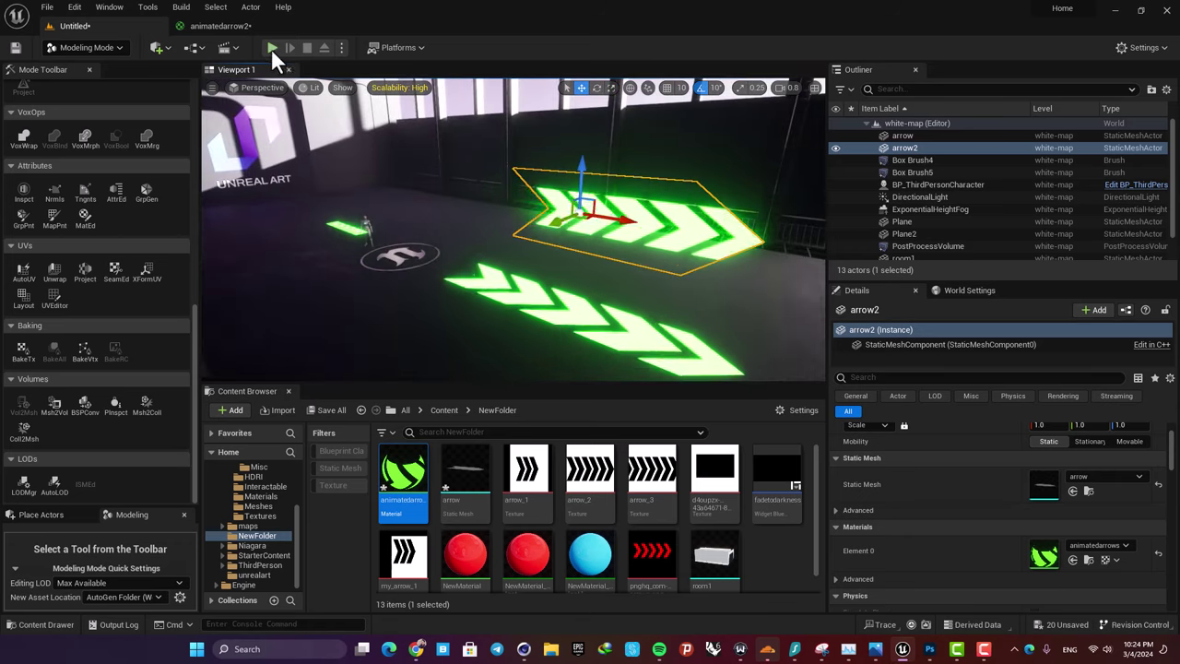
Step: Play the level in the editor and run the character around the floor and upright arrows to check the animation
{"action": "left_click", "coordinate": [271, 48]}
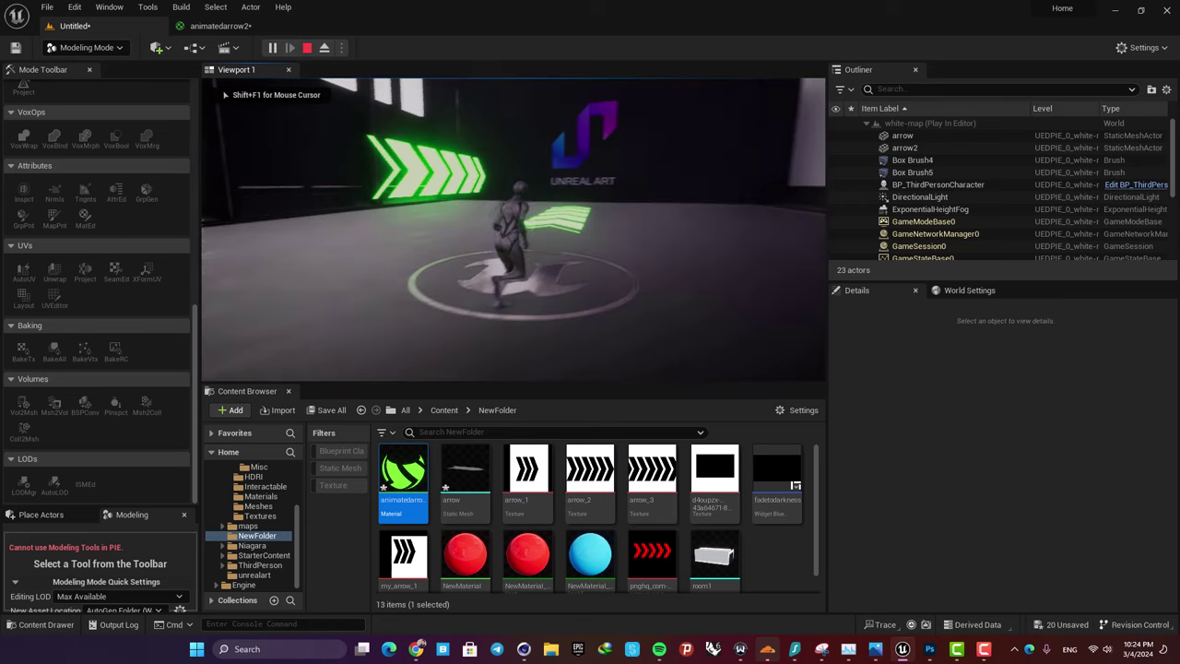
{"action": "key", "text": "d"}
{"action": "key", "text": "a"}
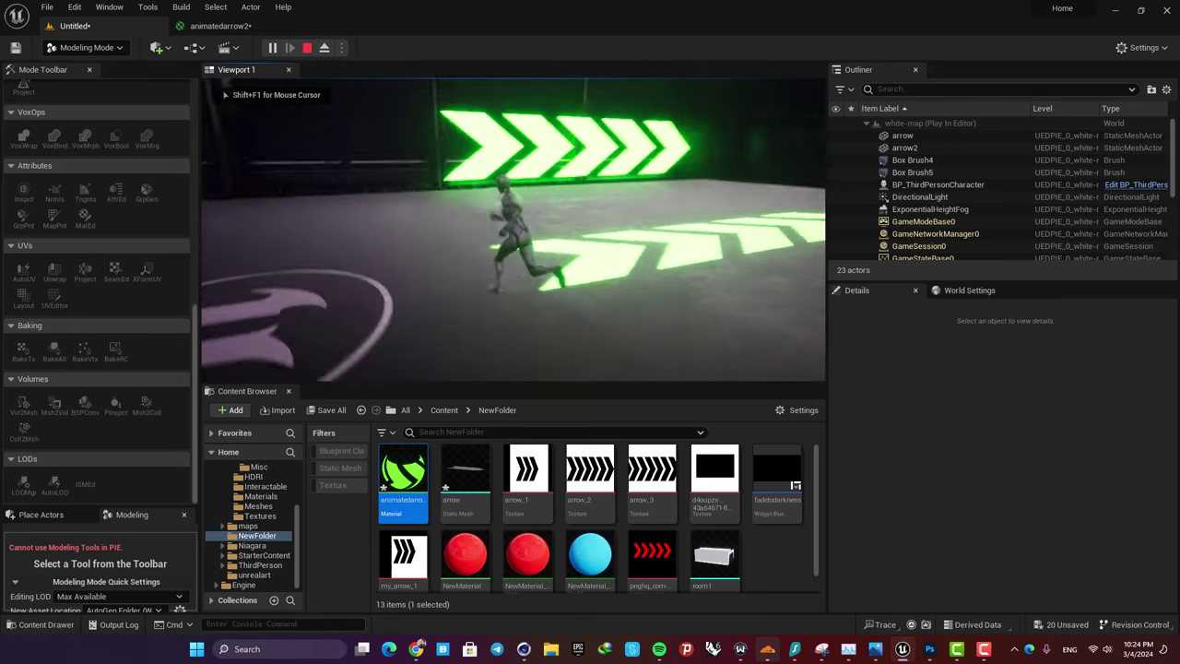
{"action": "key", "text": "w"}
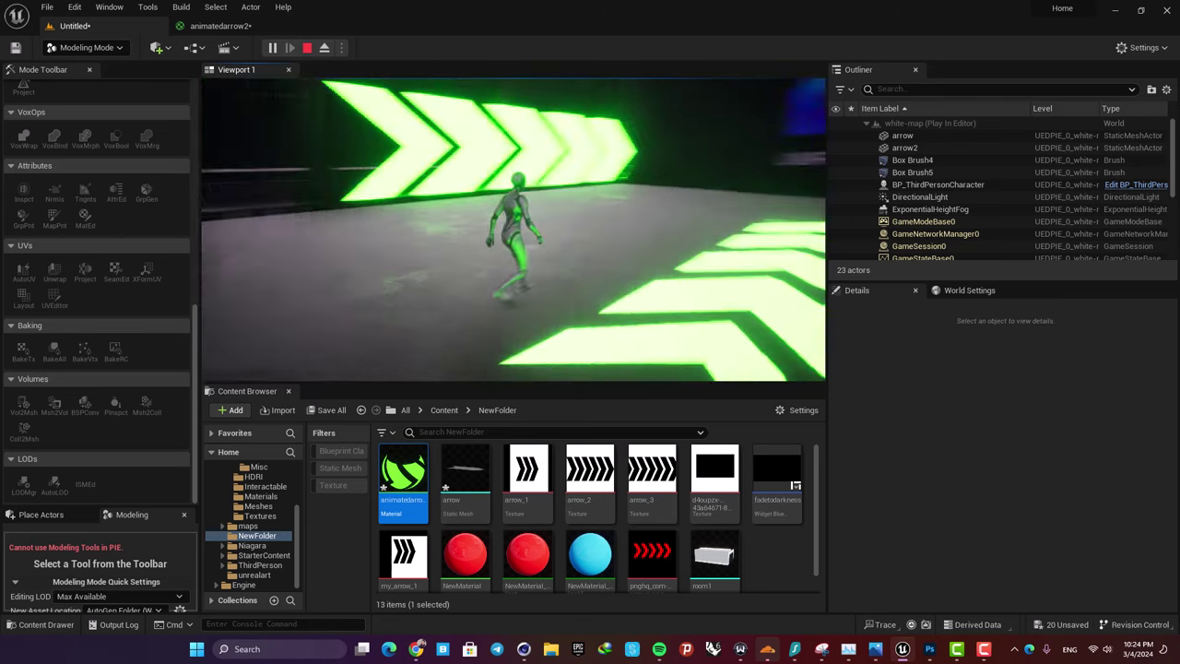
{"action": "key", "text": "s"}
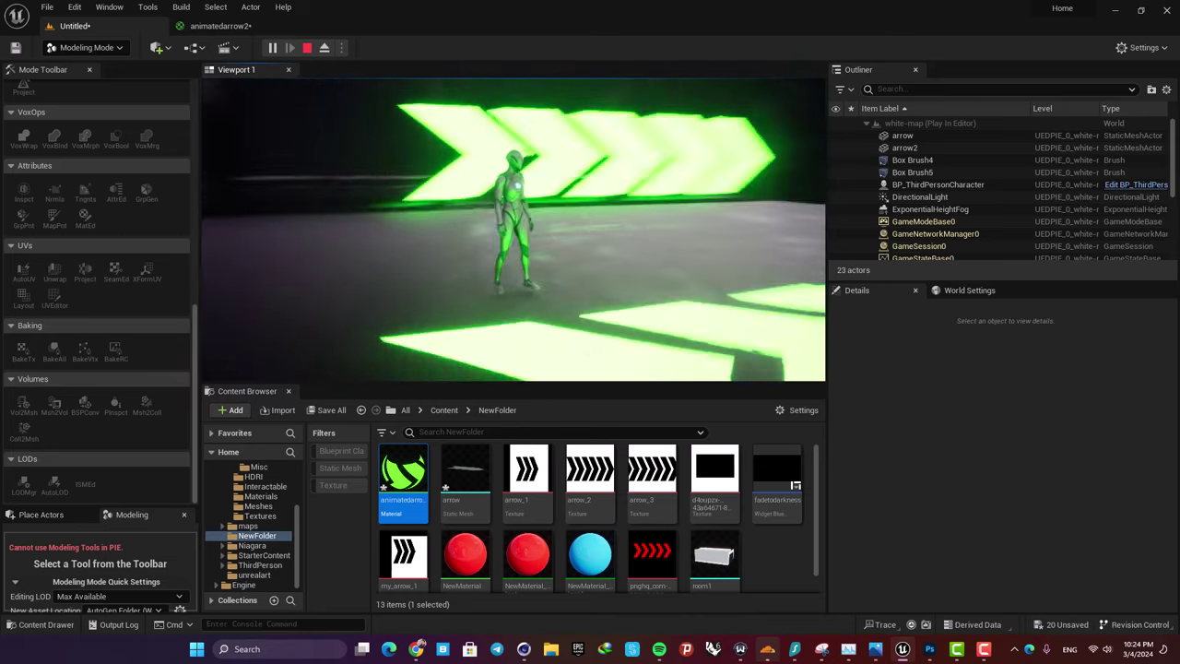
{"action": "key", "text": "w"}
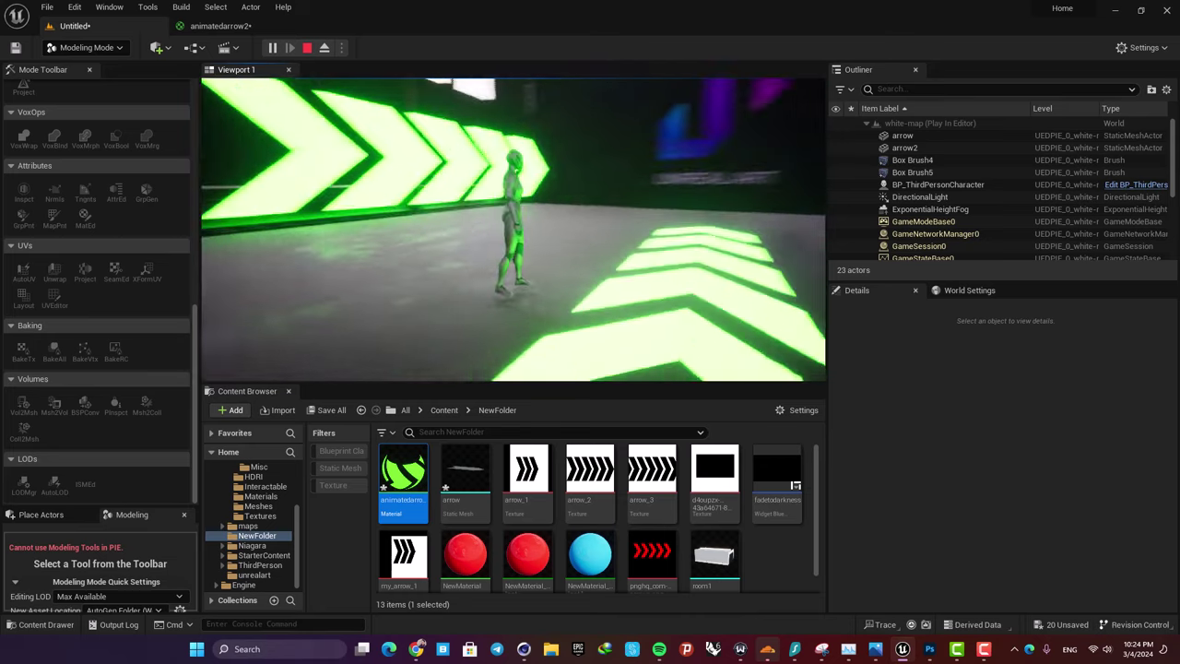